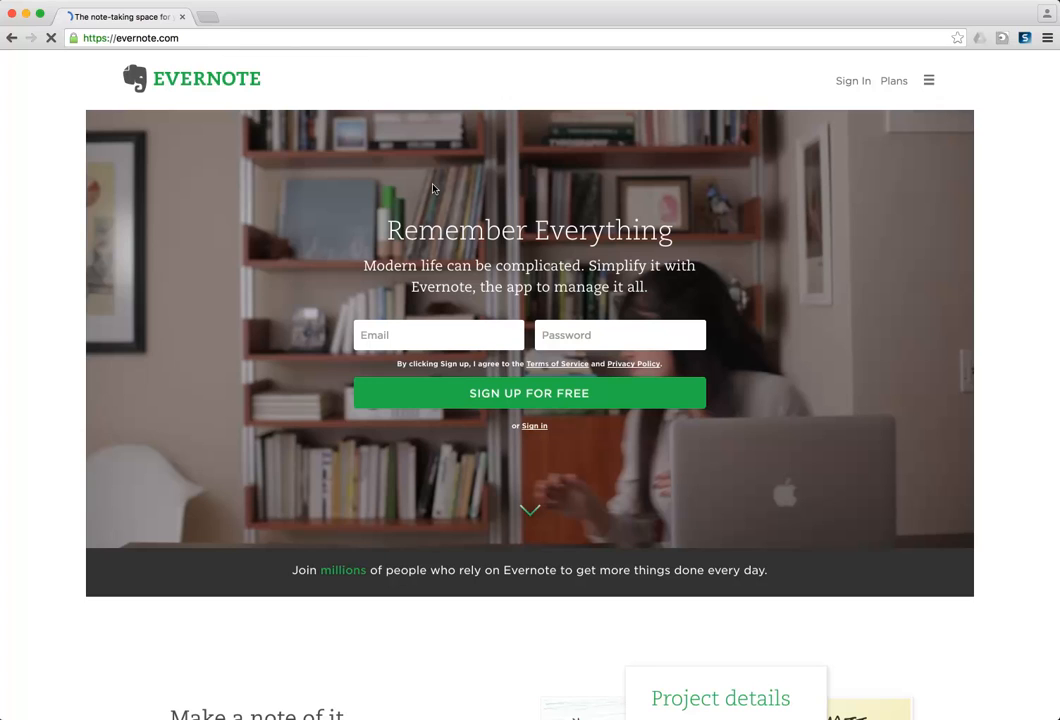
- Download Evernote from its website, then close the browser and switch to the Evernote desktop app
{"action": "scroll", "coordinate": [463, 364], "scroll_direction": "down", "scroll_amount": 15}
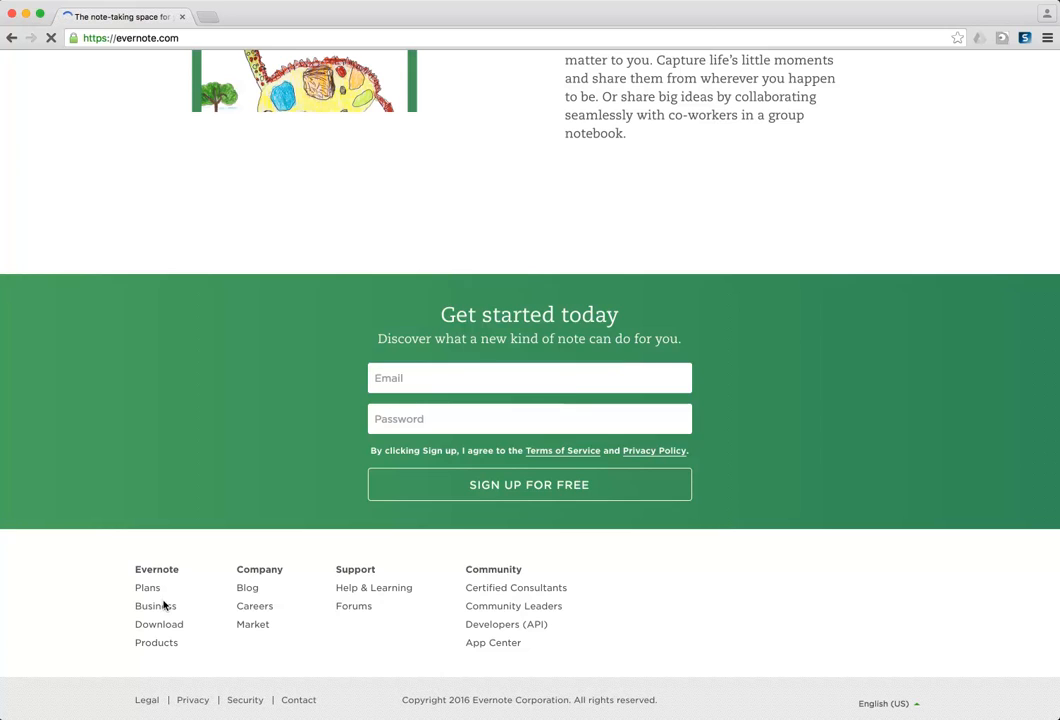
{"action": "left_click", "coordinate": [159, 624]}
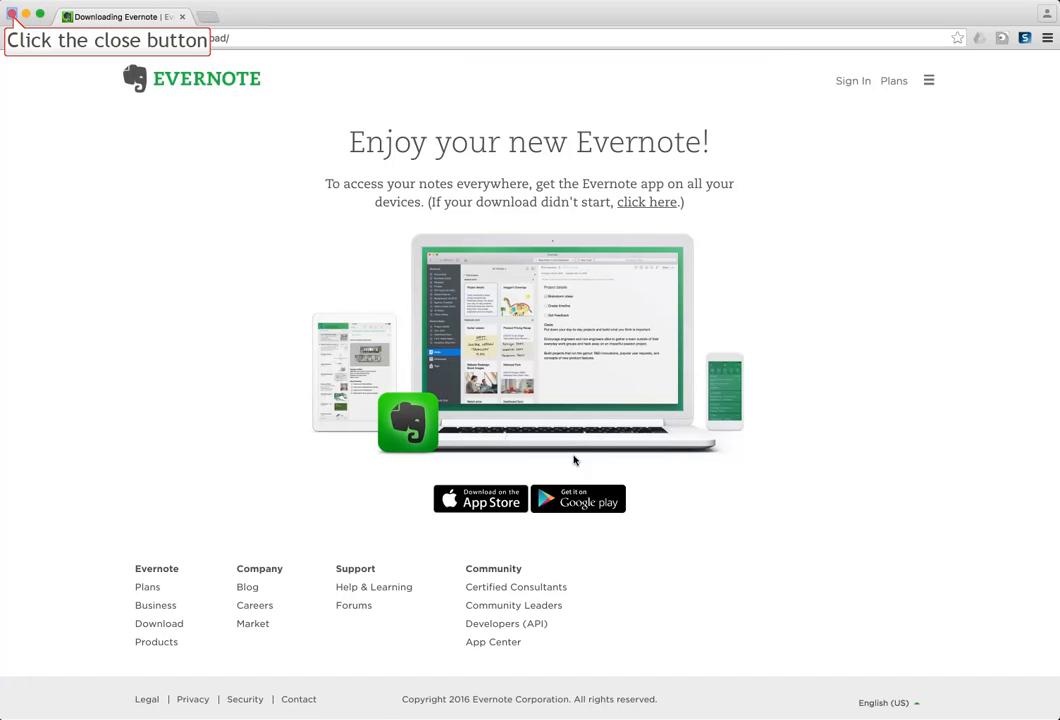
{"action": "left_click", "coordinate": [13, 17]}
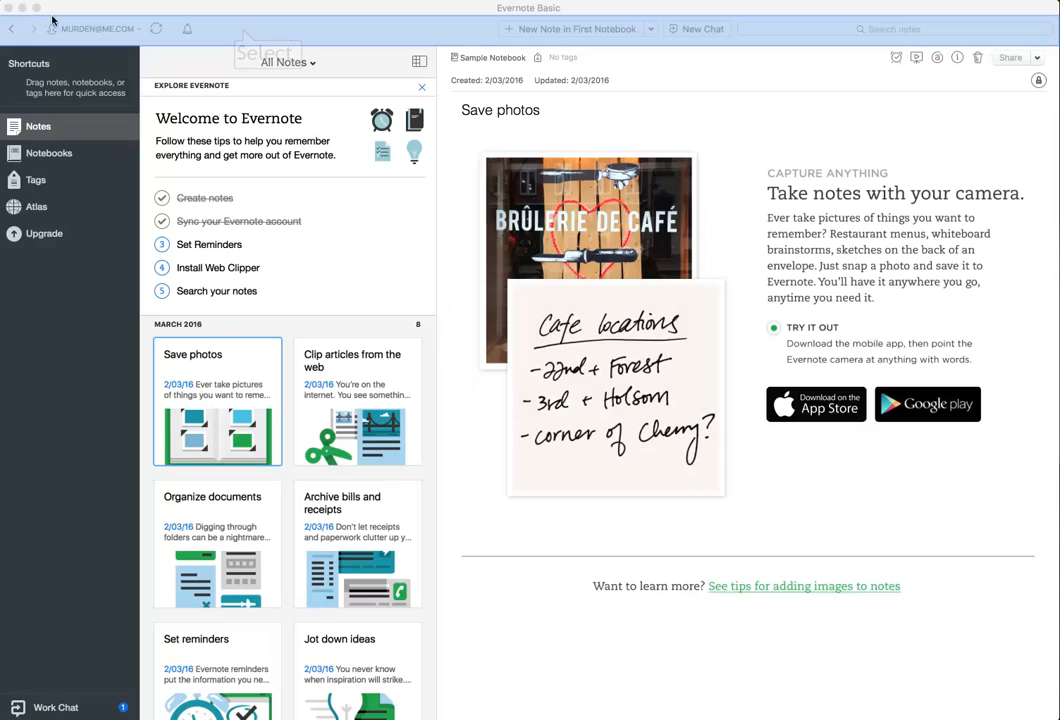
{"action": "left_click", "coordinate": [242, 33]}
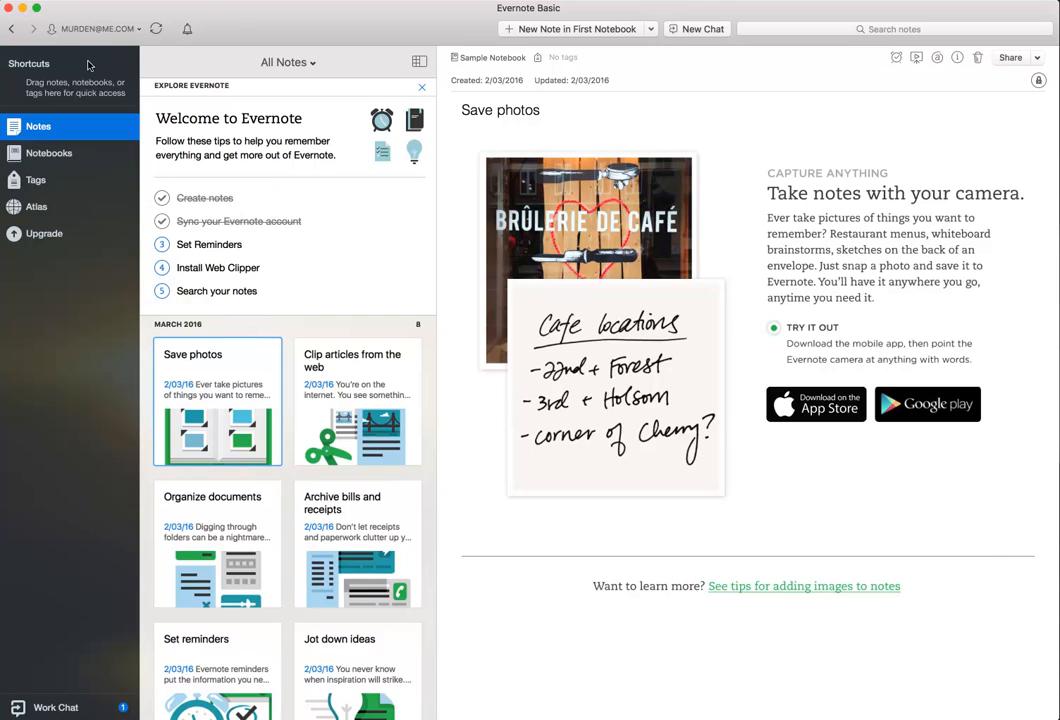
- Look through the Notebooks and Tags sections and compare the Evernote Plus and Premium upgrade plans
{"action": "left_click", "coordinate": [41, 157]}
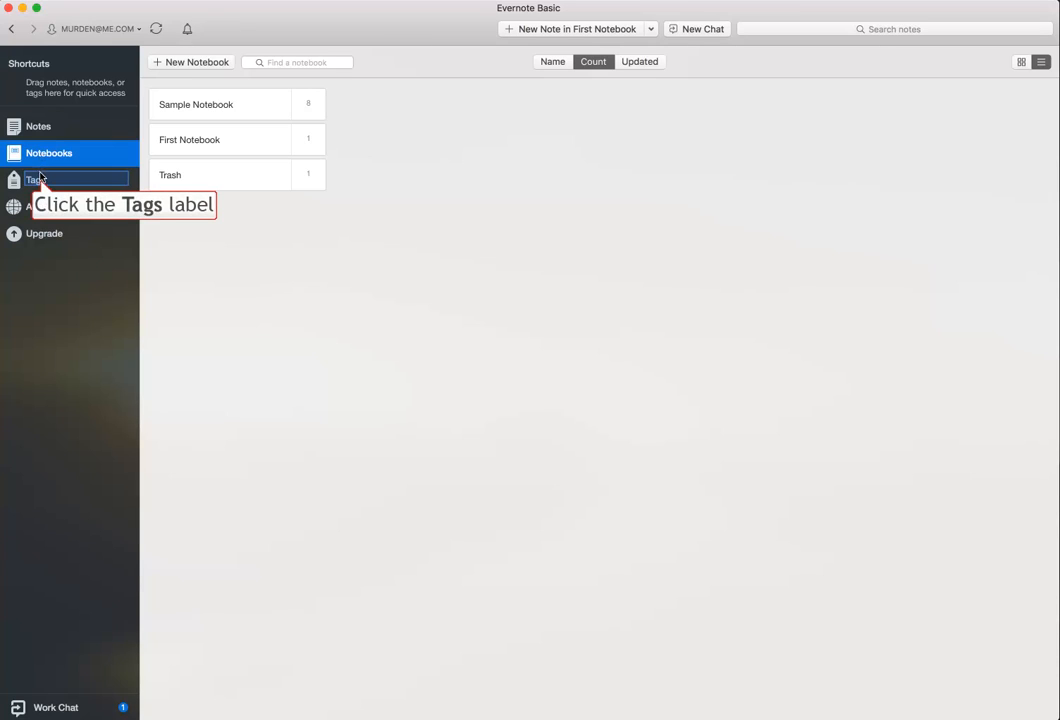
{"action": "left_click", "coordinate": [40, 181]}
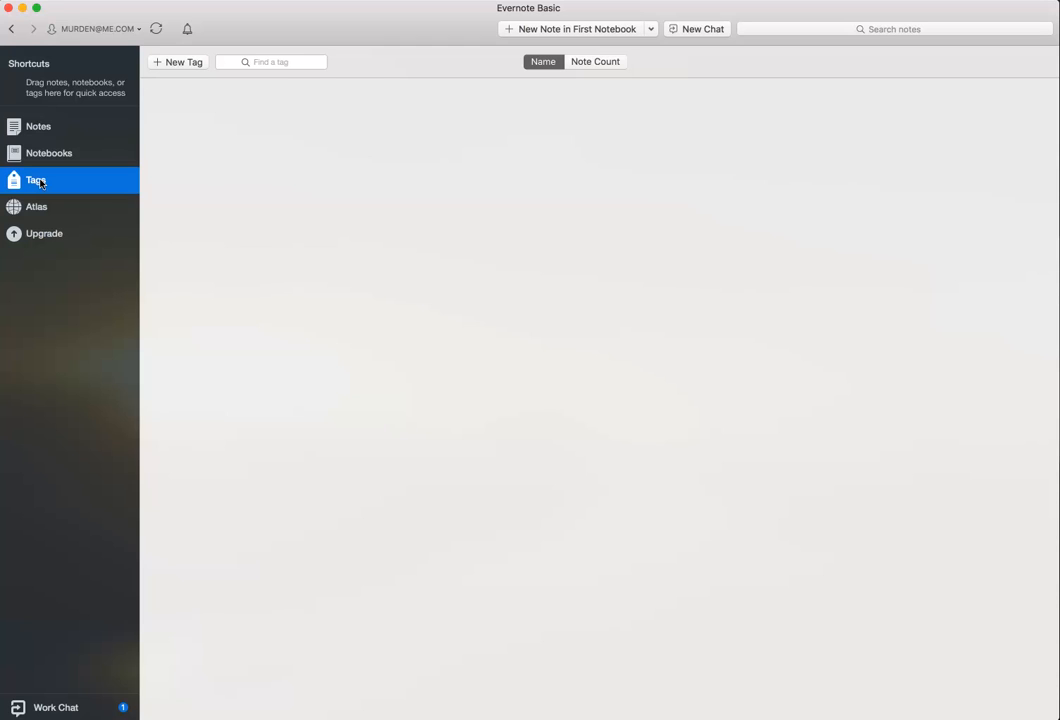
{"action": "left_click", "coordinate": [54, 238]}
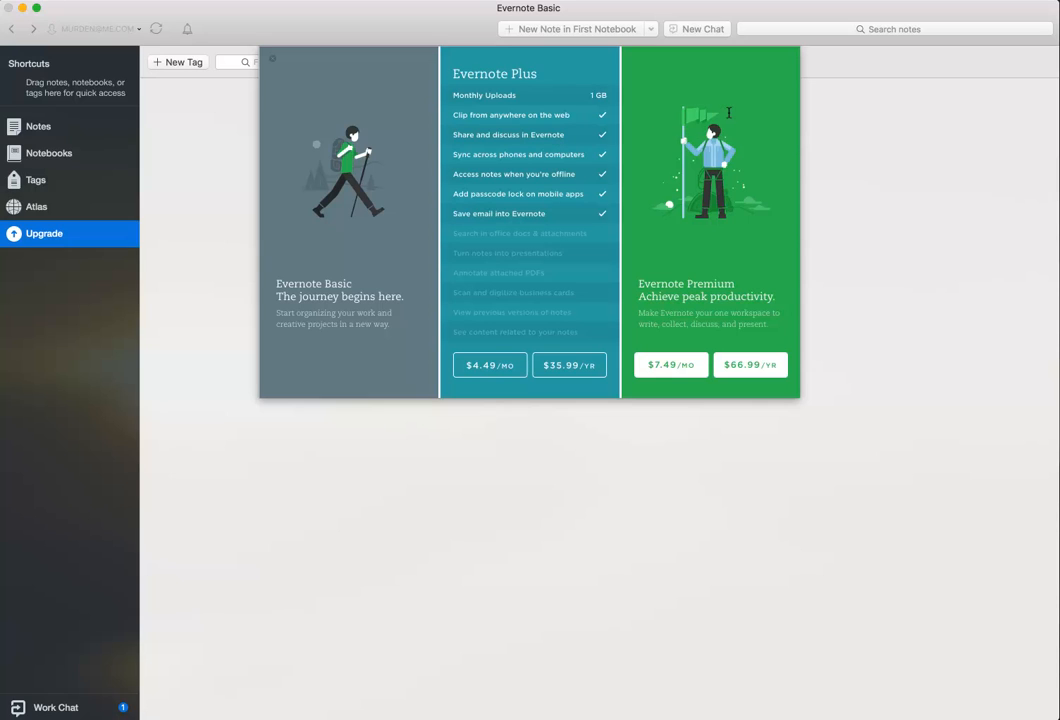
{"action": "mouse_move", "coordinate": [729, 114]}
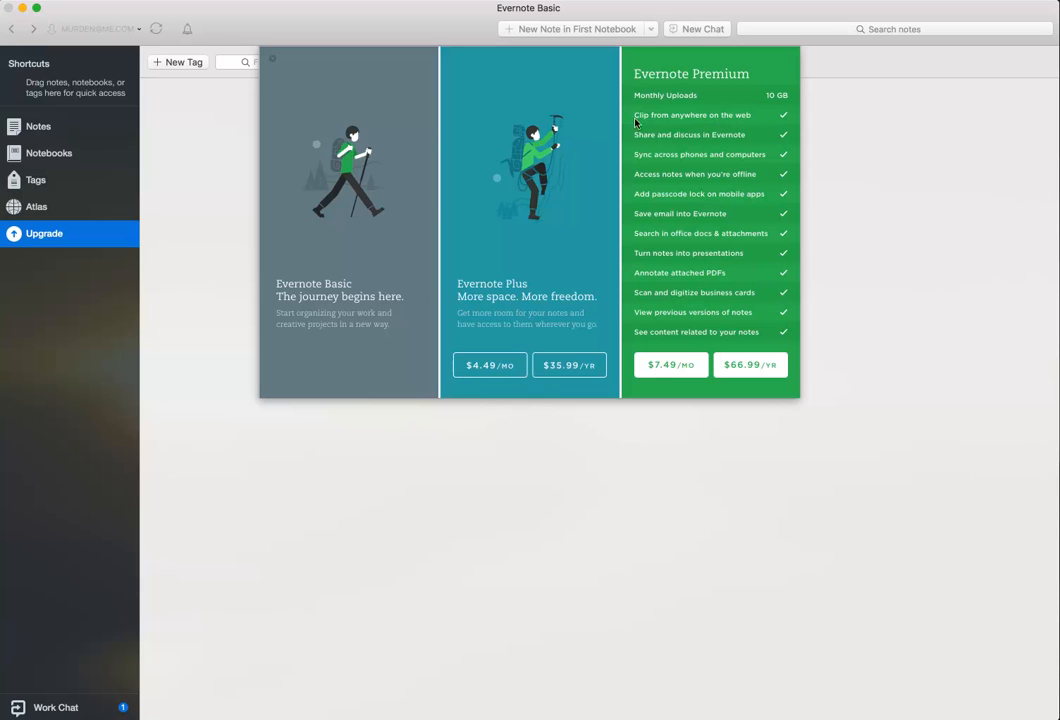
{"action": "mouse_move", "coordinate": [512, 228]}
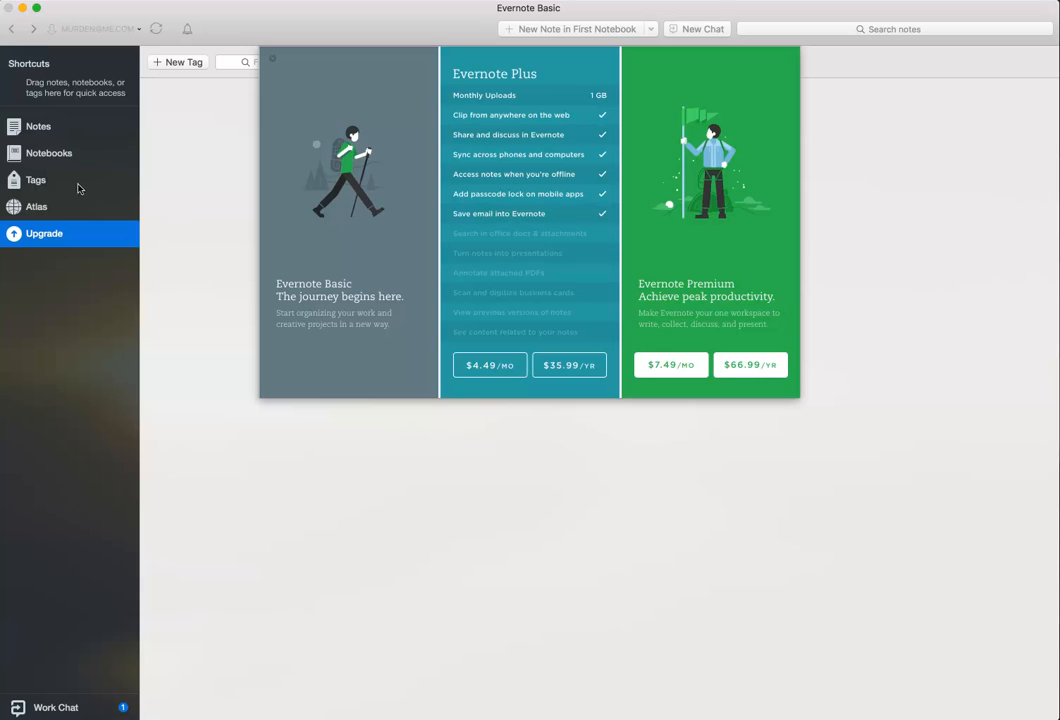
{"action": "left_click", "coordinate": [55, 158]}
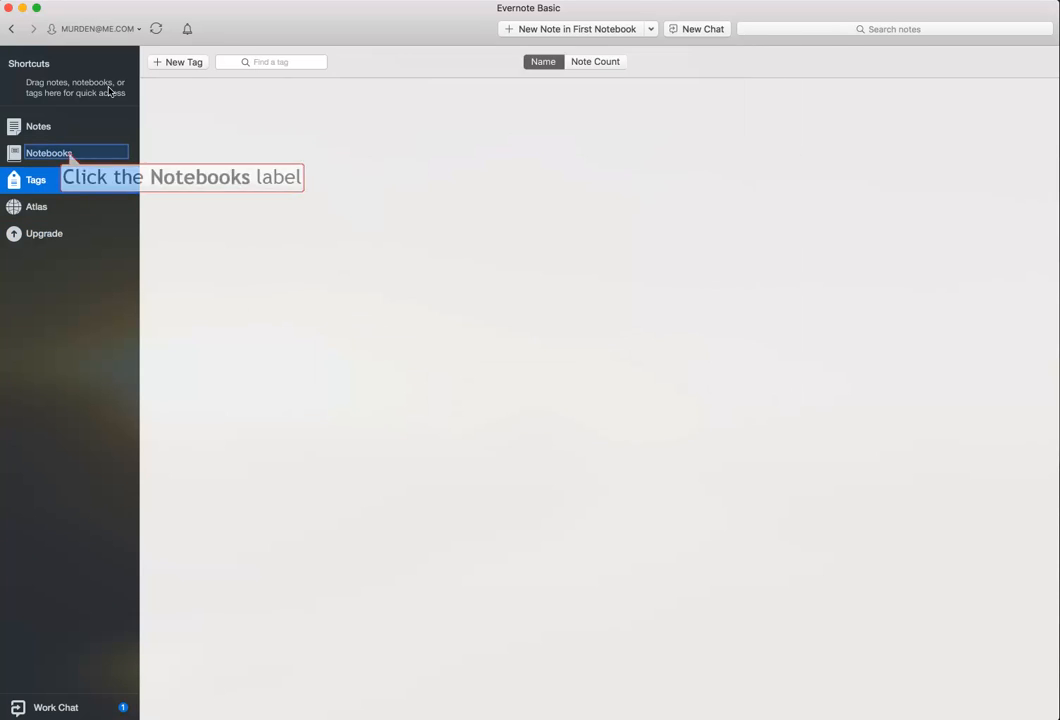
- Create a new notebook, replacing the word "Notebook" in its suggested name with "PD"
{"action": "left_click", "coordinate": [70, 155]}
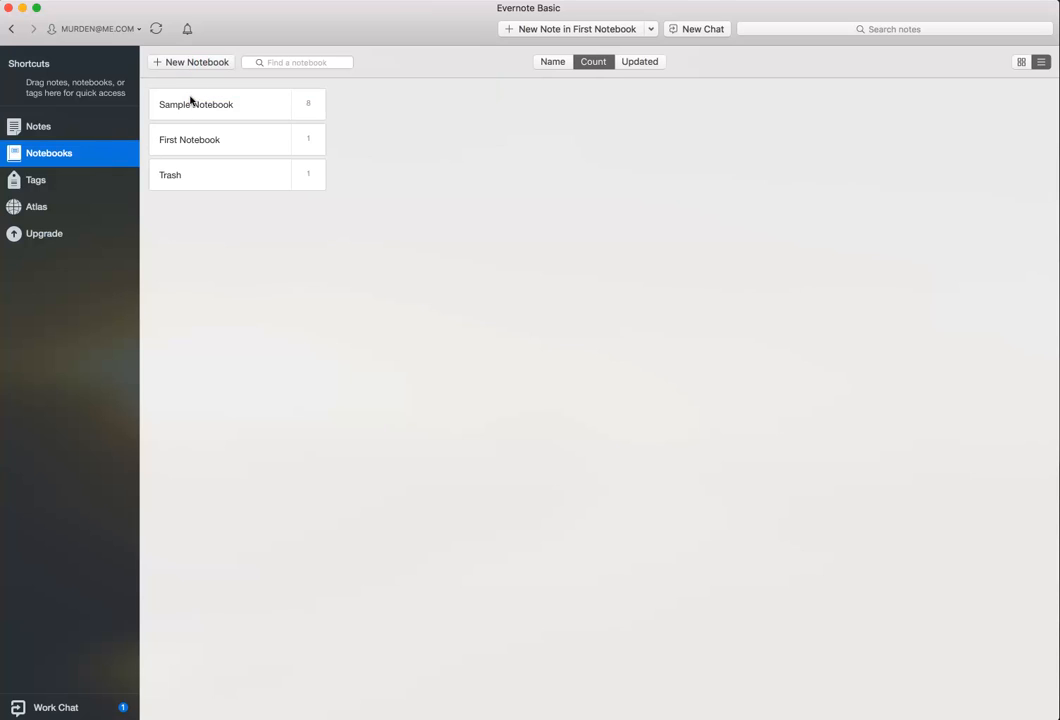
{"action": "left_click", "coordinate": [197, 63]}
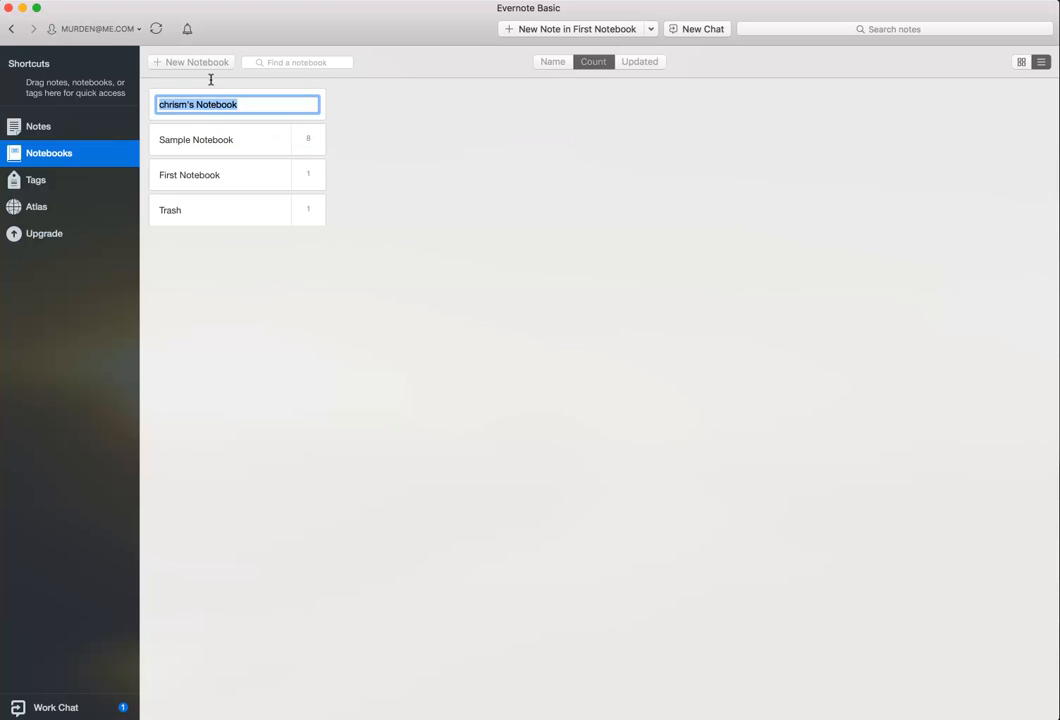
{"action": "left_click", "coordinate": [212, 104]}
{"action": "left_click", "coordinate": [196, 104]}
{"action": "double_click", "coordinate": [264, 105]}
{"action": "type", "text": "PD"}
{"action": "left_click", "coordinate": [308, 296]}
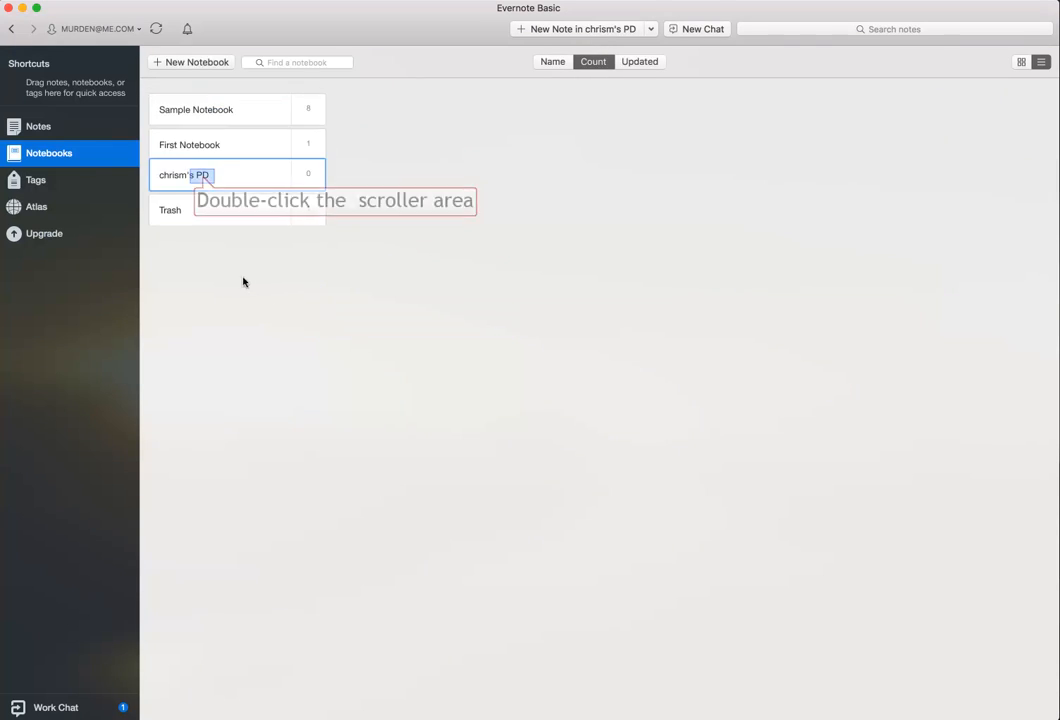
- View the contents of the new PD notebook and of the Sample Notebook, returning to the notebook list
{"action": "double_click", "coordinate": [203, 177]}
{"action": "double_click", "coordinate": [203, 177]}
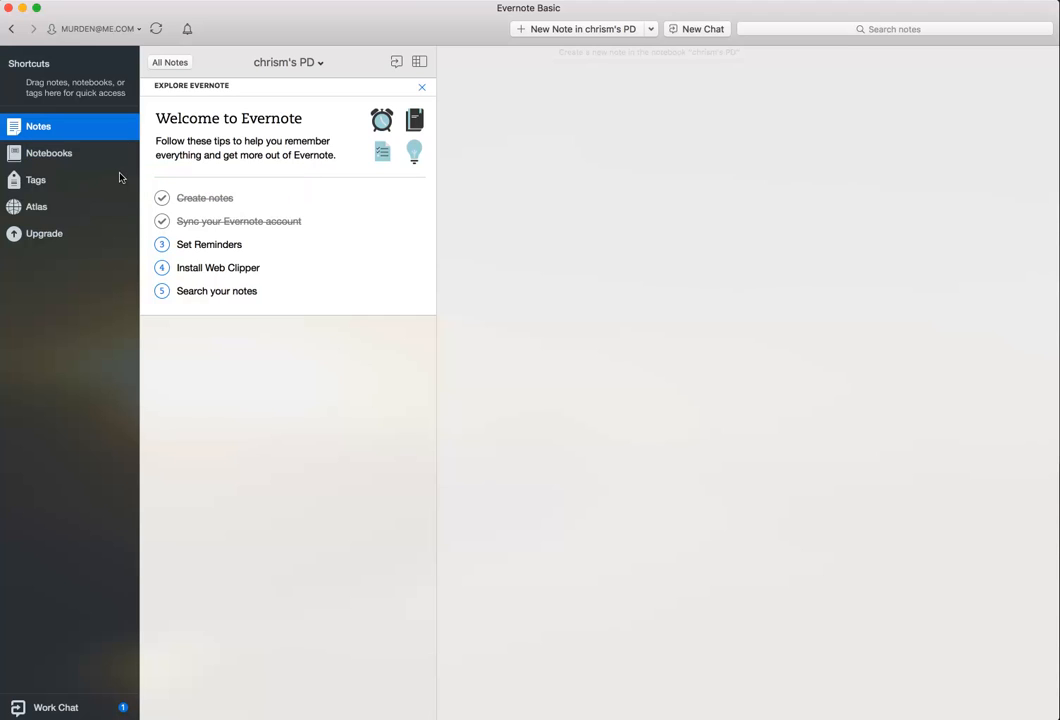
{"action": "left_click", "coordinate": [69, 160]}
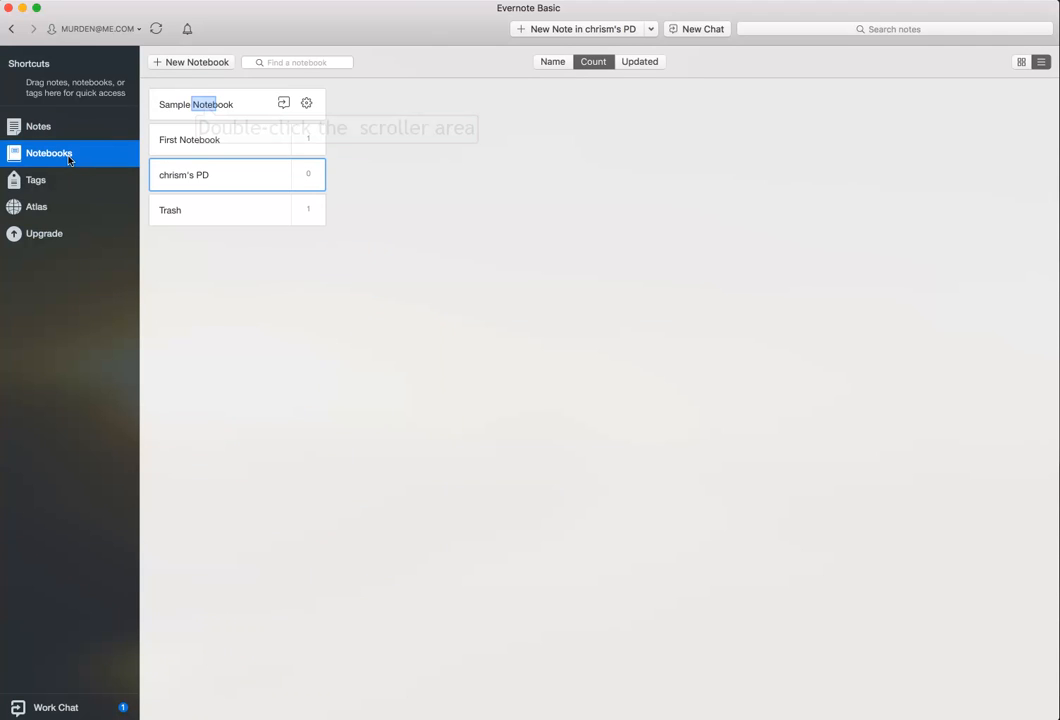
{"action": "double_click", "coordinate": [204, 105]}
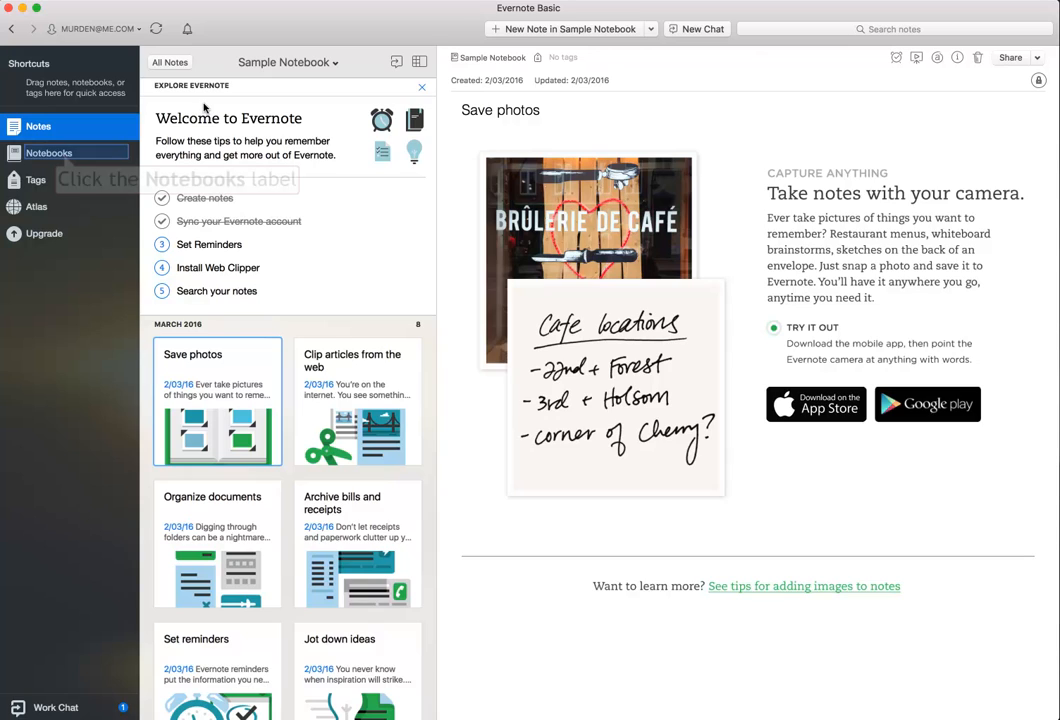
{"action": "left_click", "coordinate": [63, 156]}
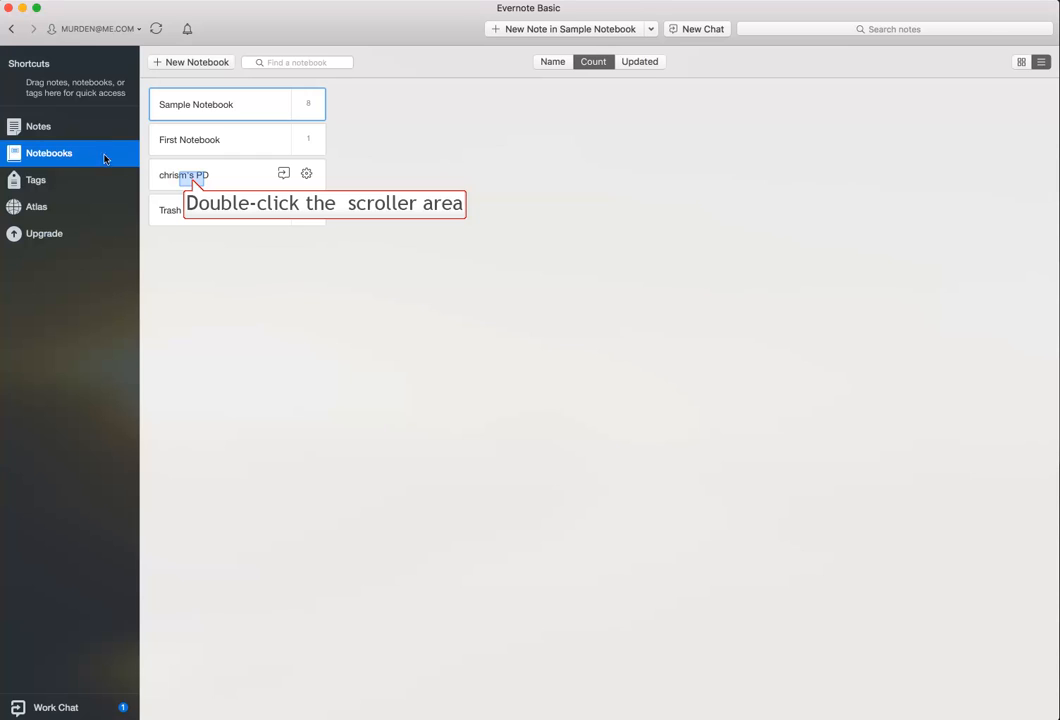
- Create a new note in the PD notebook and place the text window with the criteria list below the note's title area
{"action": "double_click", "coordinate": [192, 182]}
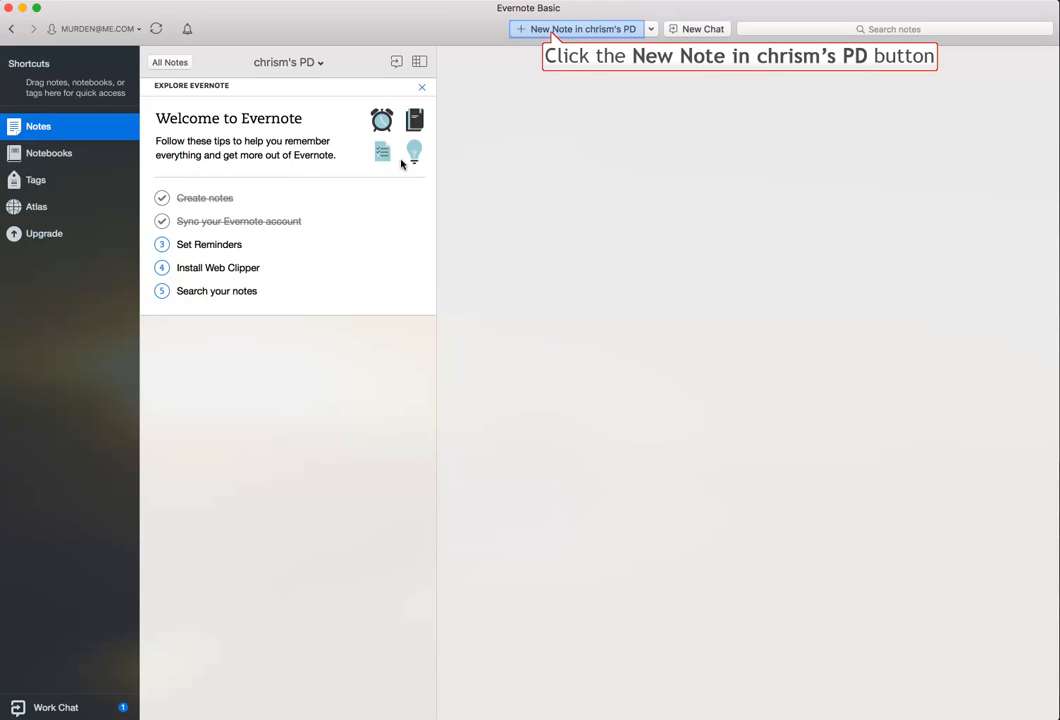
{"action": "left_click", "coordinate": [551, 31]}
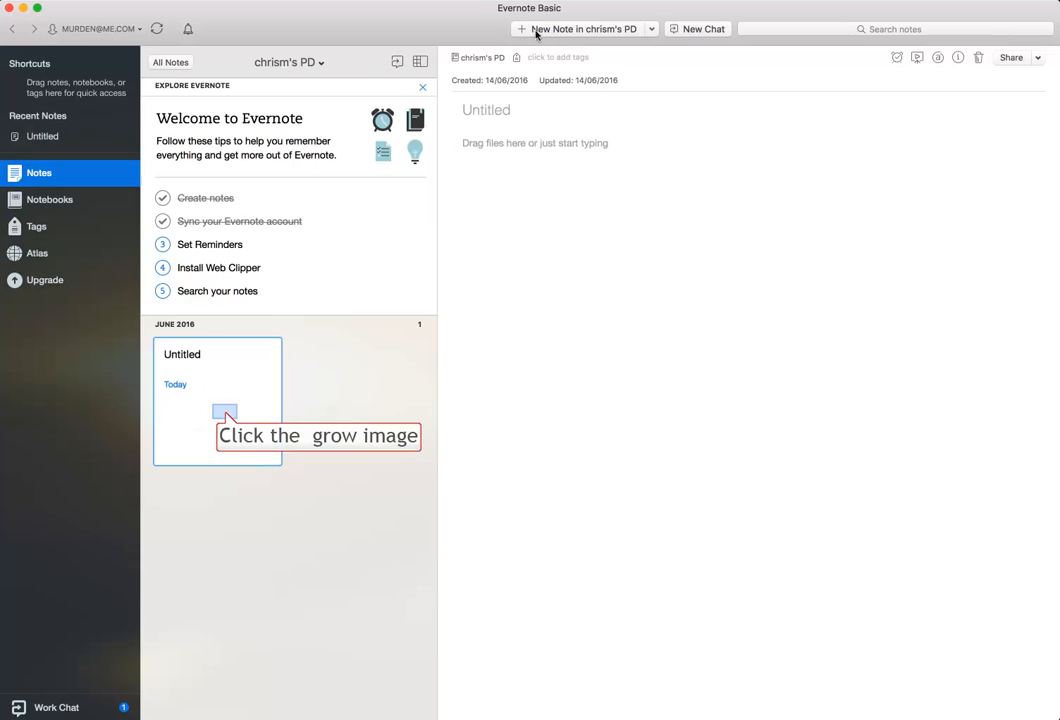
{"action": "left_click", "coordinate": [225, 413]}
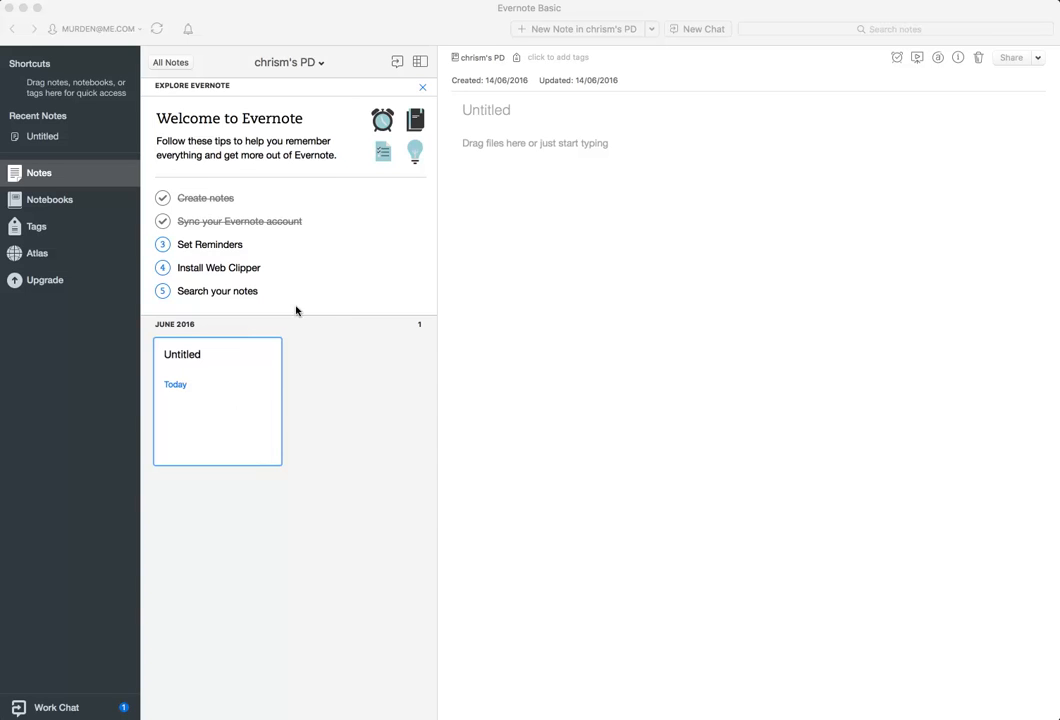
{"action": "left_click_drag", "start_coordinate": [320, 16], "coordinate": [448, 33]}
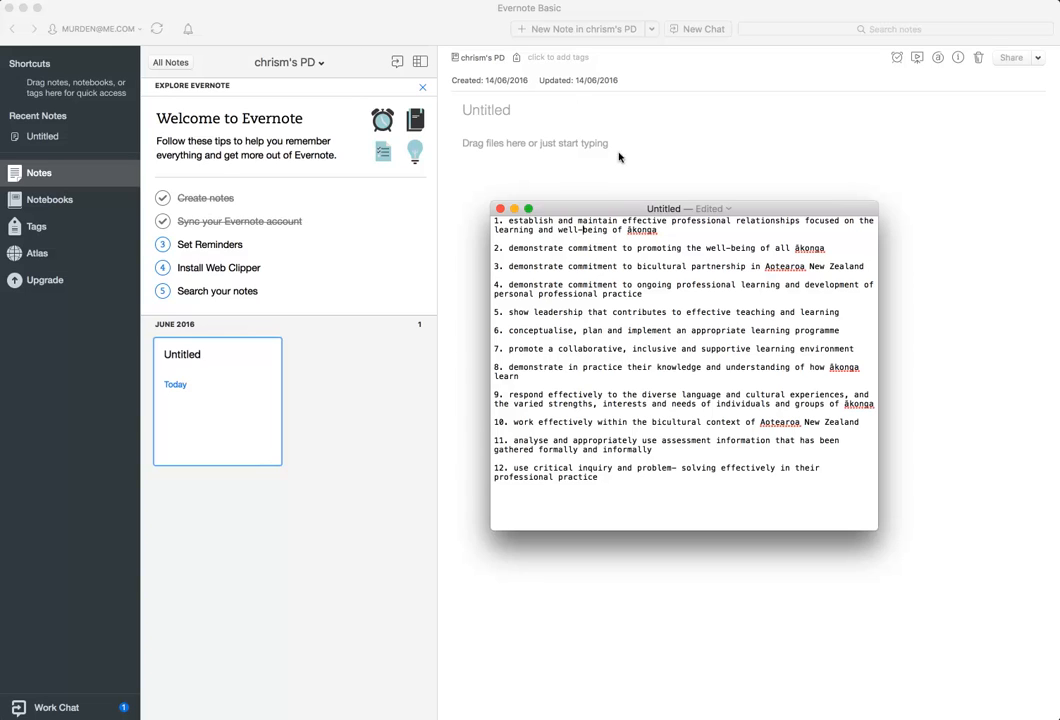
{"action": "left_click_drag", "start_coordinate": [631, 208], "coordinate": [661, 341]}
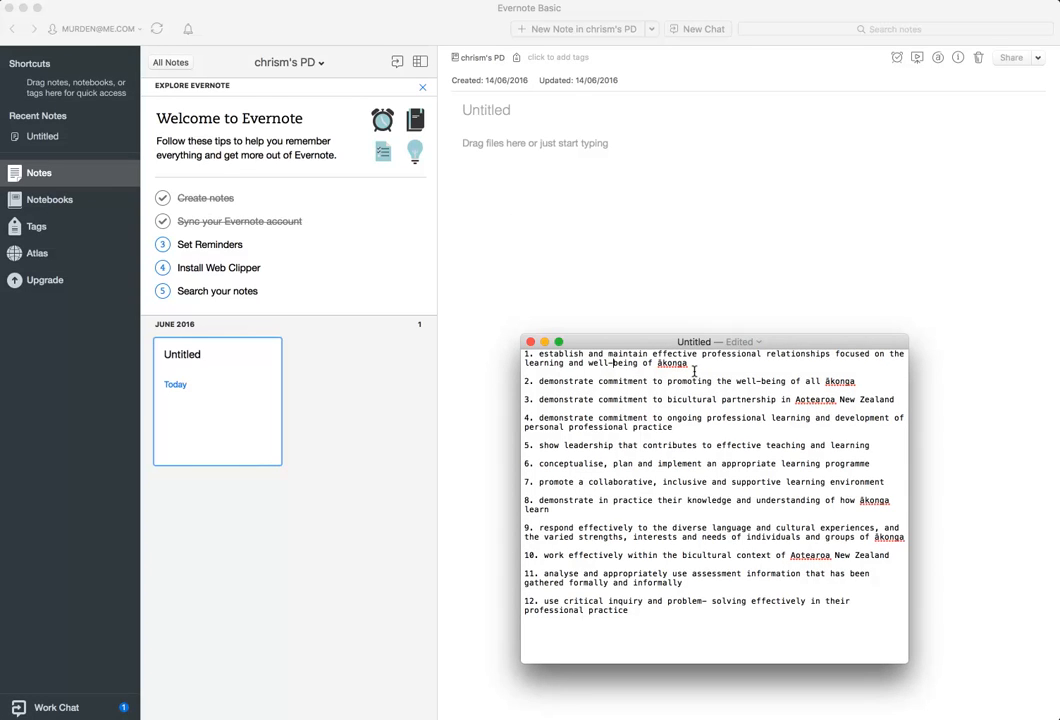
- Copy "1. establish and maintain effective professional relationships focused on the learning and well-being of ākonga" from the criteria list into the note's title
{"action": "triple_click", "coordinate": [511, 355]}
{"action": "key", "text": "super+c"}
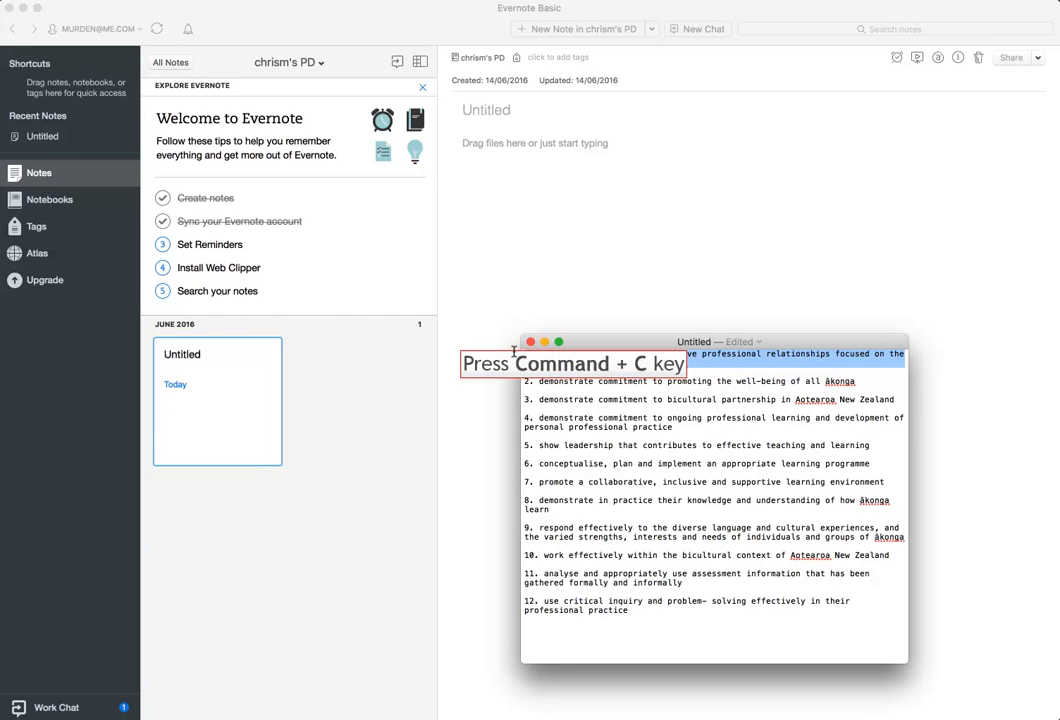
{"action": "double_click", "coordinate": [502, 110]}
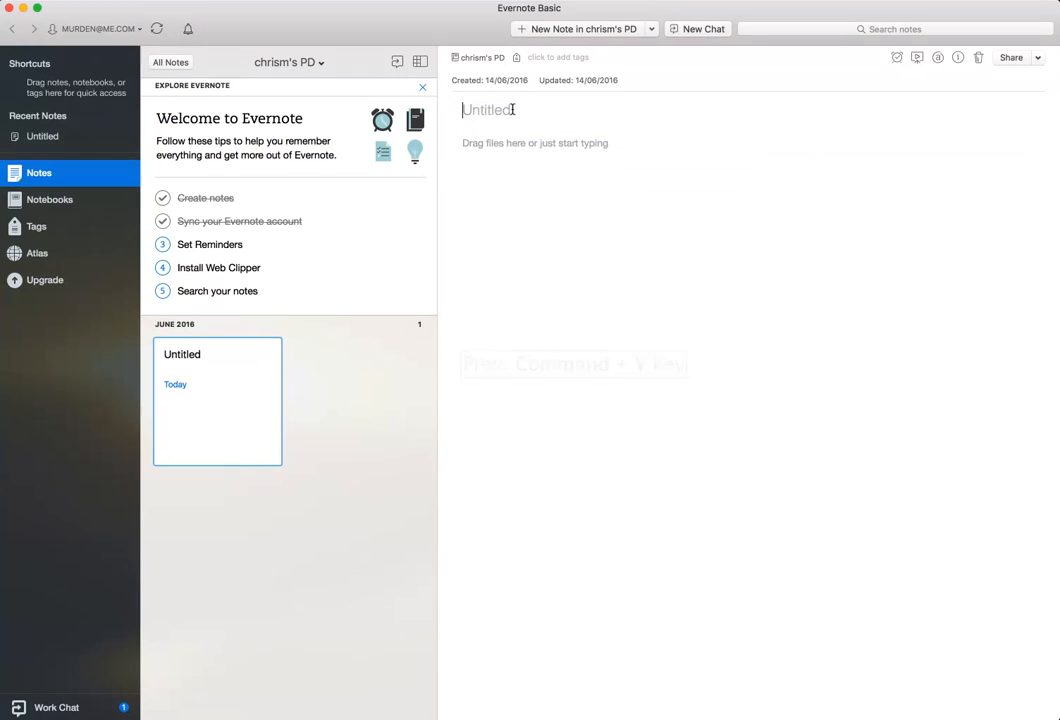
{"action": "key", "text": "super+v"}
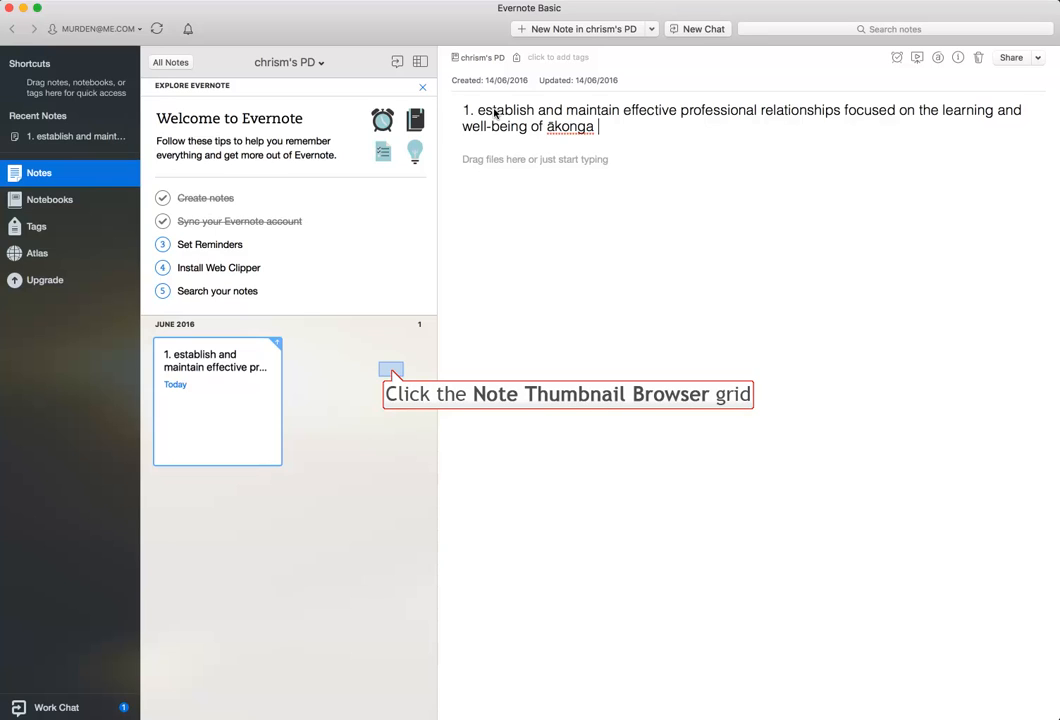
{"action": "left_click", "coordinate": [391, 373]}
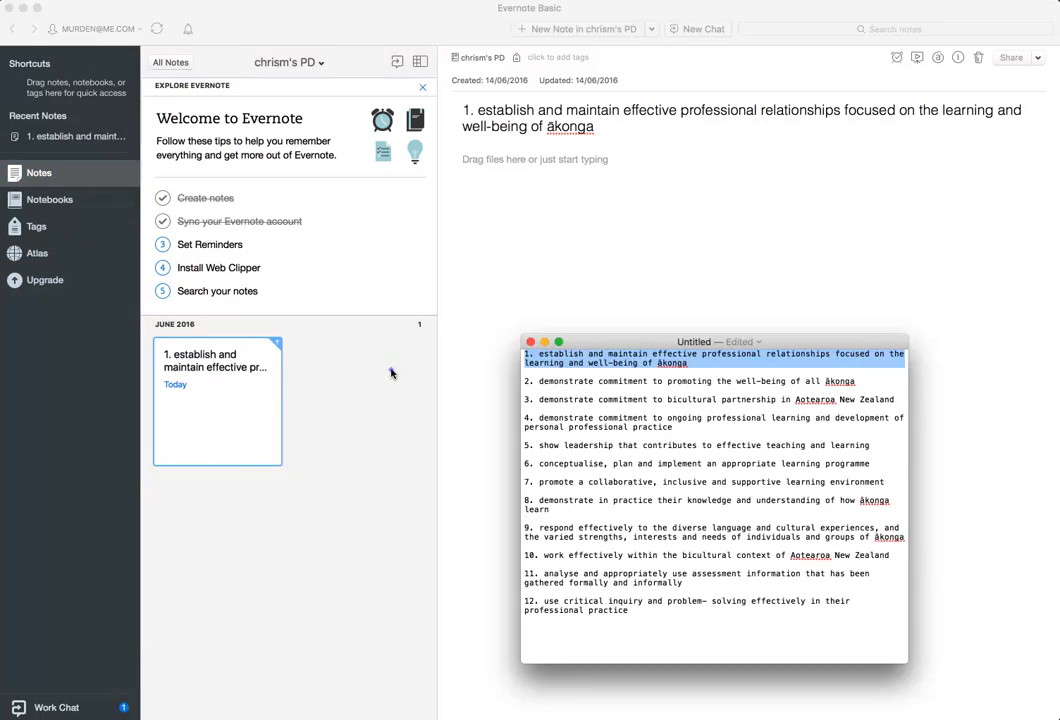
- Create a second note in the PD notebook titled "2. demonstrate commitment to promoting the well-being of all ākonga", copied from the criteria list
{"action": "left_click", "coordinate": [549, 29]}
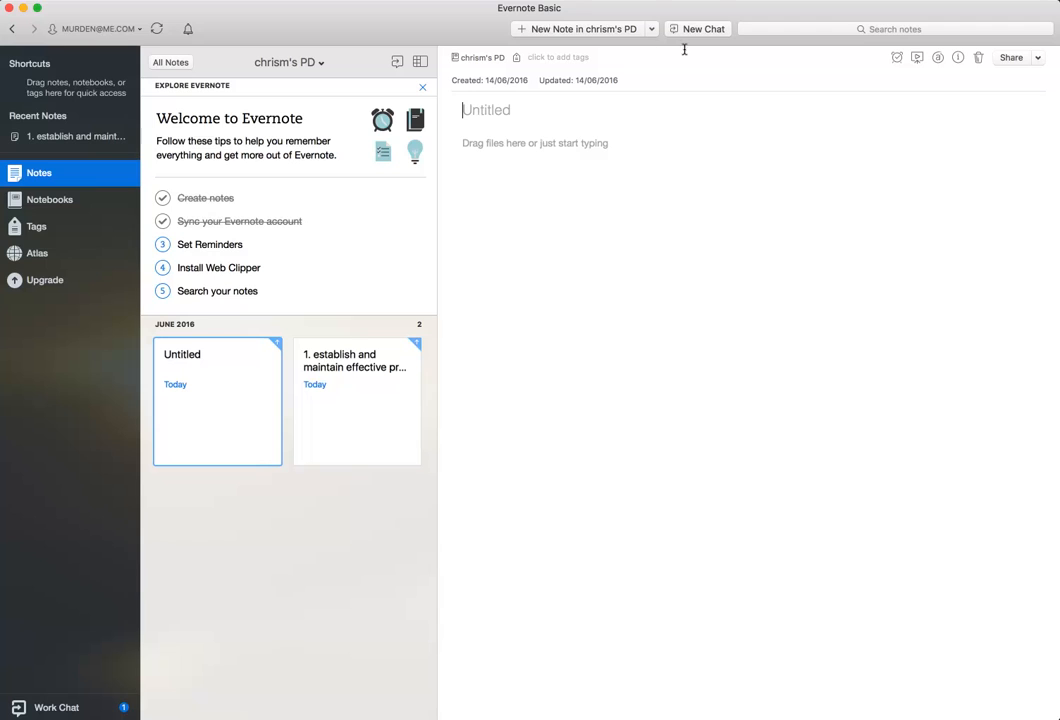
{"action": "key", "text": "super+Tab"}
{"action": "left_click_drag", "start_coordinate": [864, 381], "coordinate": [524, 381]}
{"action": "key", "text": "super+c"}
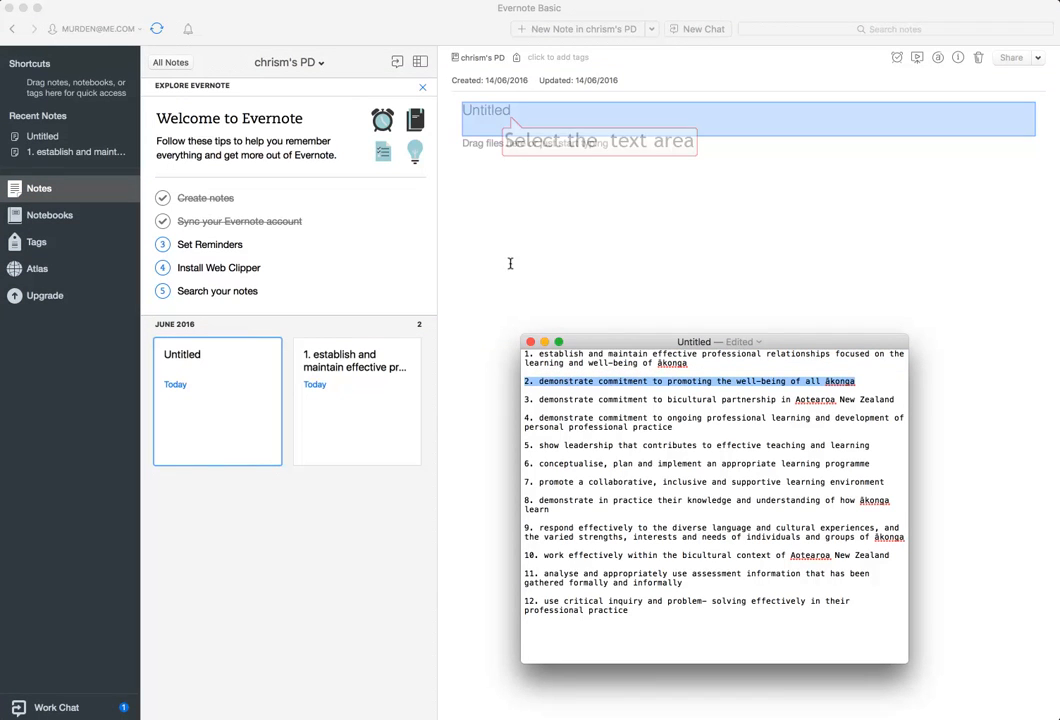
{"action": "left_click", "coordinate": [502, 109]}
{"action": "key", "text": "super+v"}
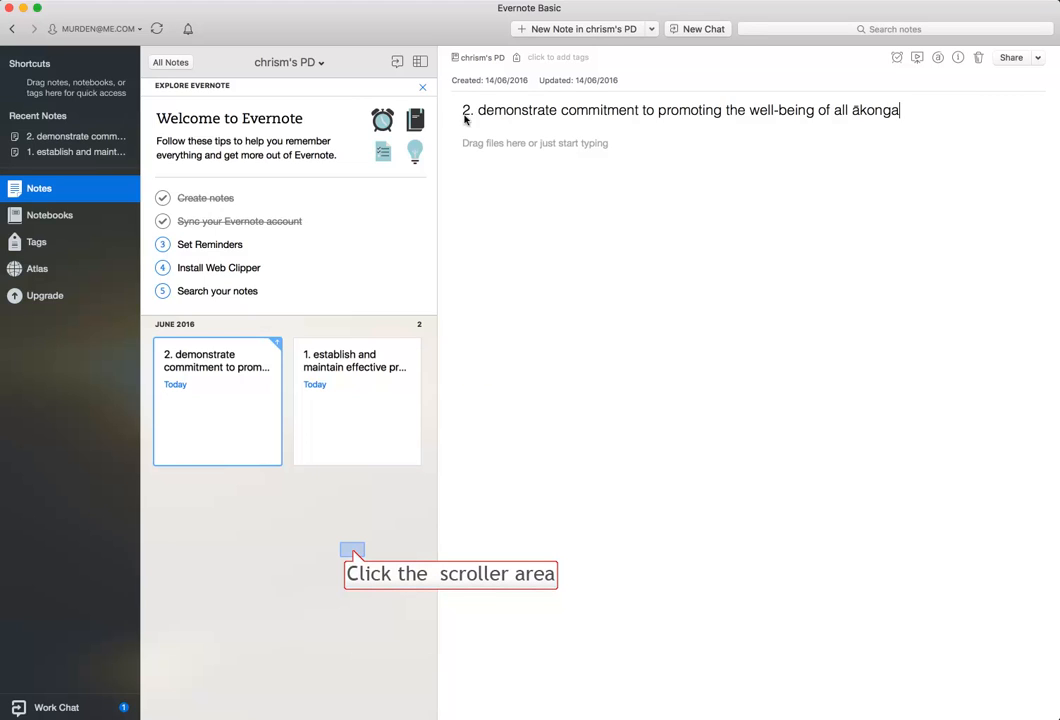
{"action": "left_click", "coordinate": [352, 551]}
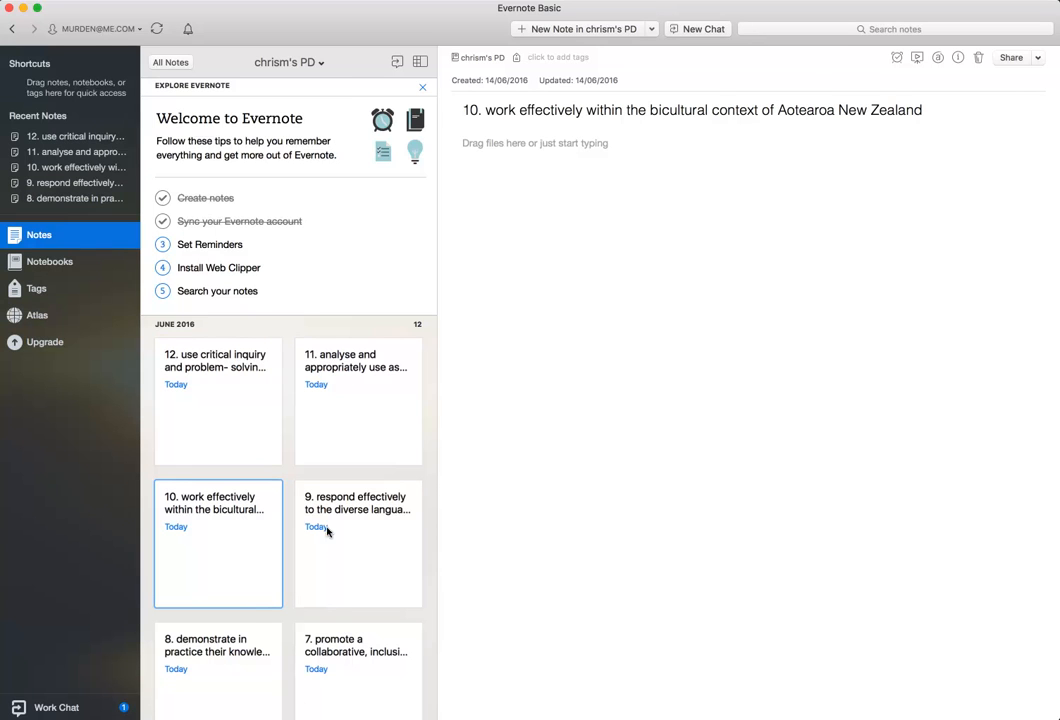
- Review the criteria notes in the PD notebook and switch the note list to Side List View
{"action": "scroll", "coordinate": [328, 489], "scroll_direction": "down", "scroll_amount": 2}
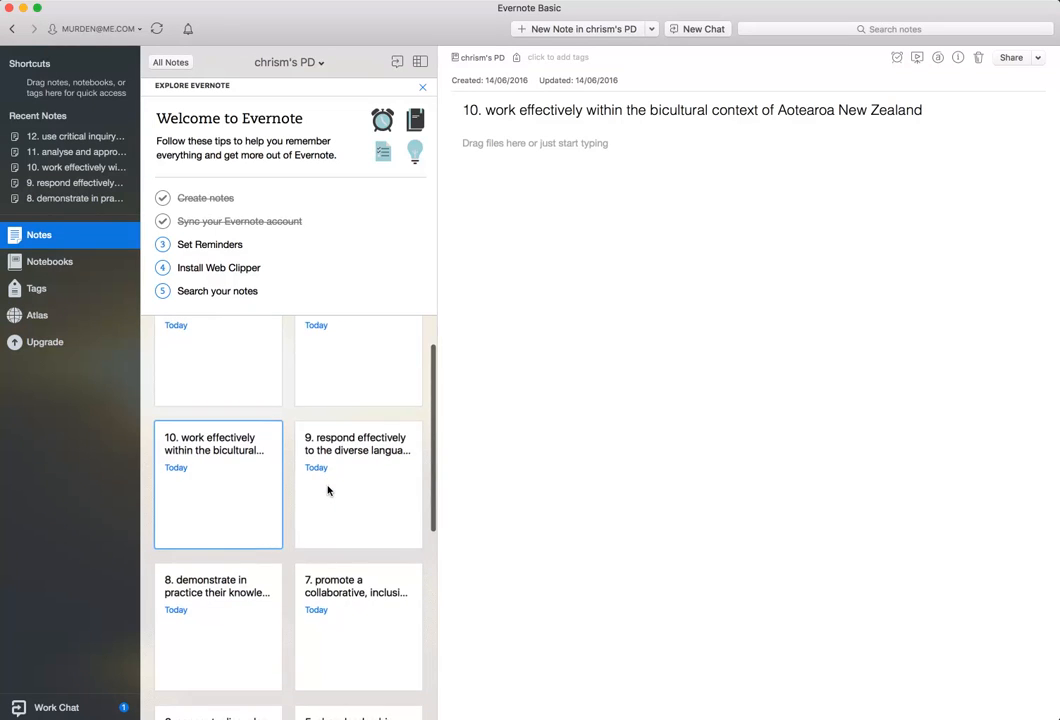
{"action": "scroll", "coordinate": [328, 489], "scroll_direction": "up", "scroll_amount": 3}
{"action": "scroll", "coordinate": [328, 489], "scroll_direction": "down", "scroll_amount": 10}
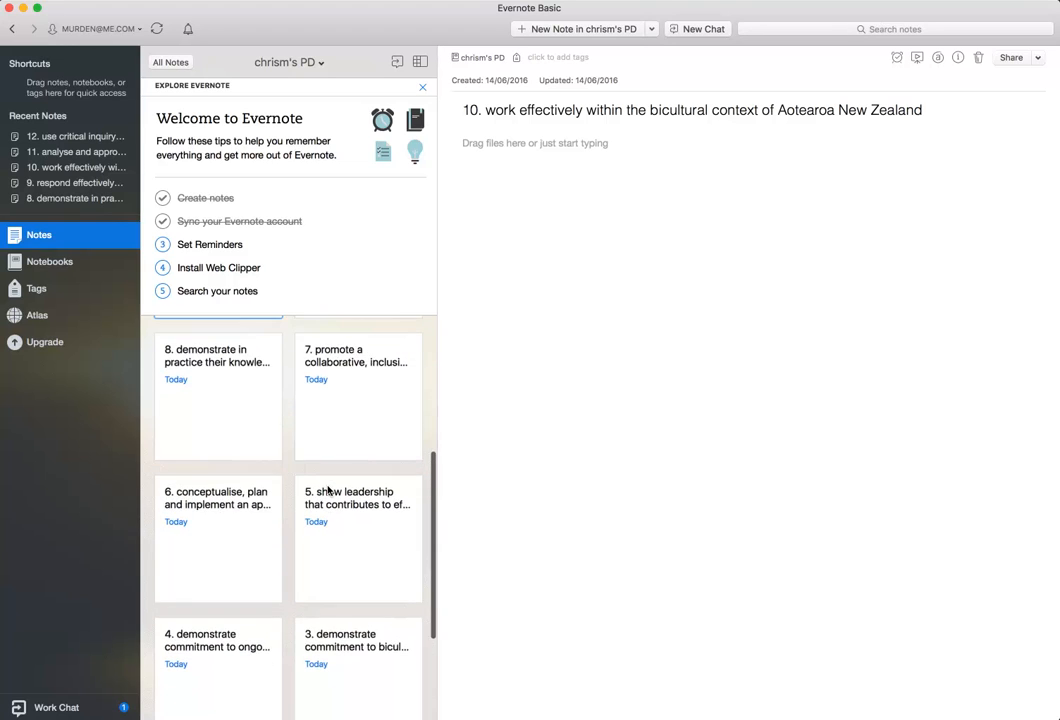
{"action": "scroll", "coordinate": [328, 489], "scroll_direction": "up", "scroll_amount": 10}
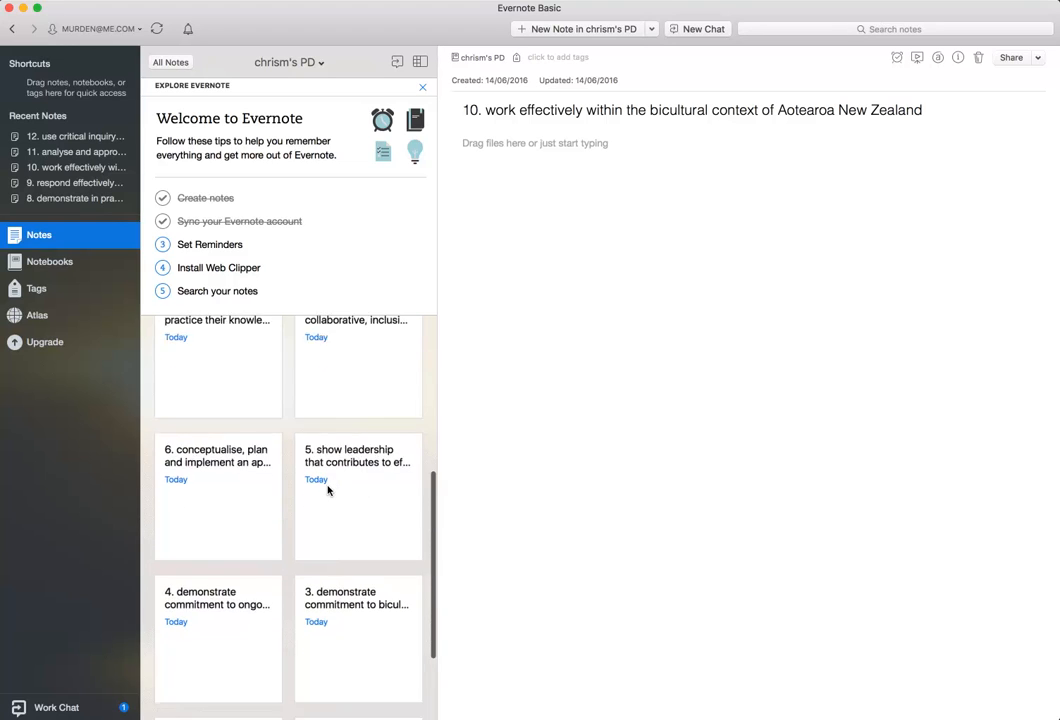
{"action": "left_click", "coordinate": [422, 64]}
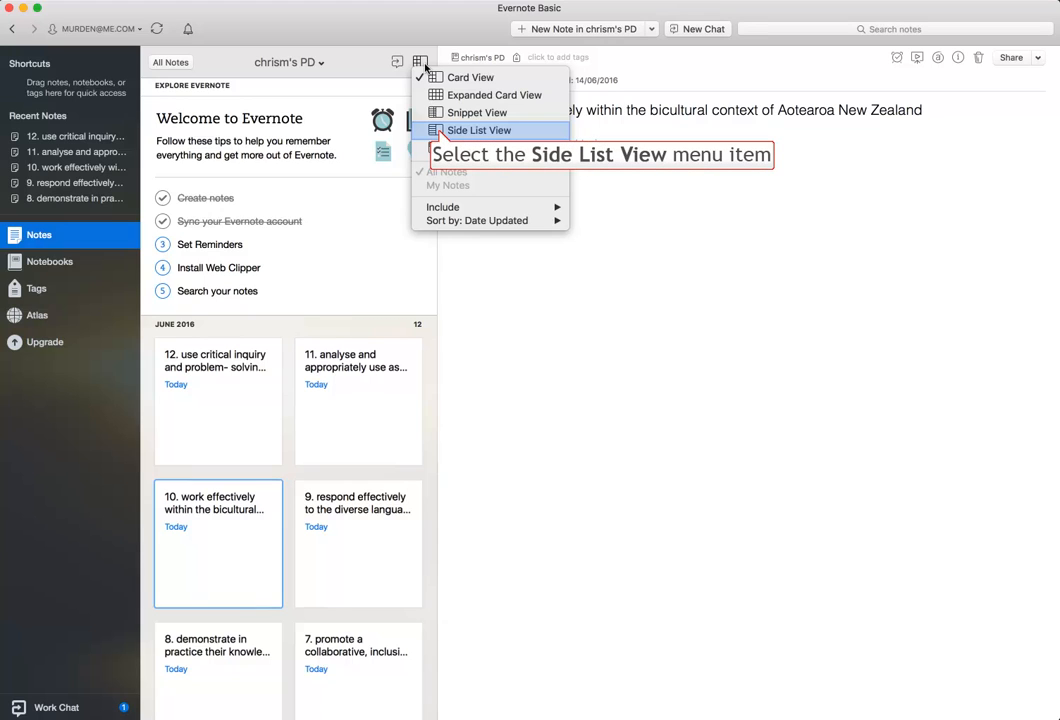
{"action": "left_click", "coordinate": [439, 133]}
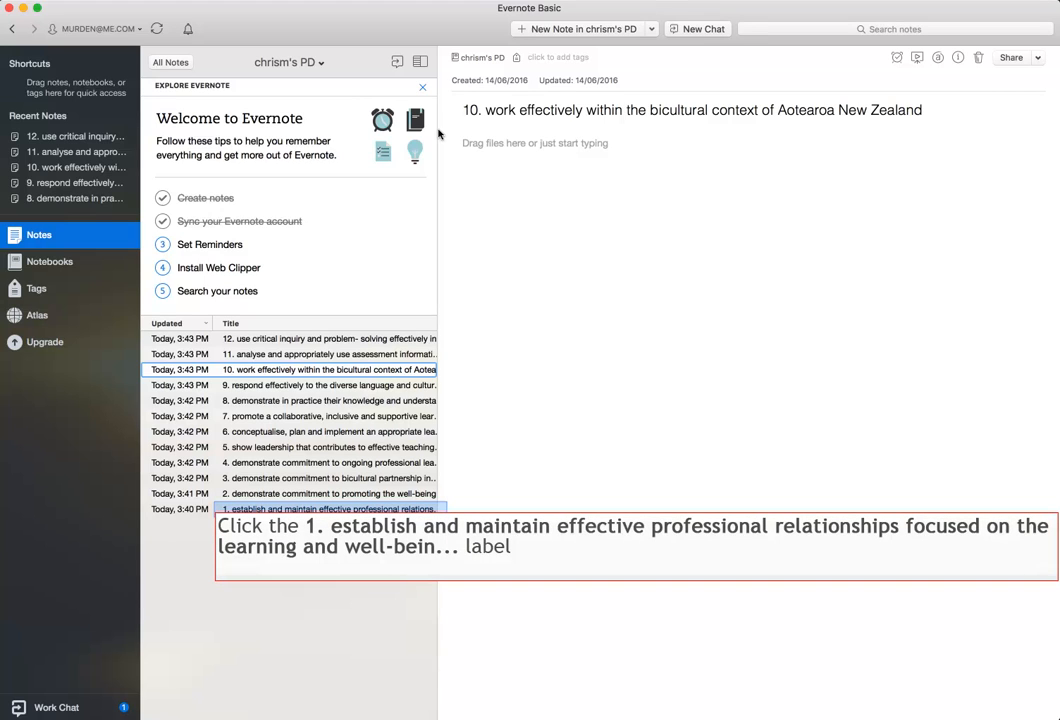
- Open the PD notebook from the notebooks overview and select its note for criterion 1
{"action": "left_click", "coordinate": [274, 512]}
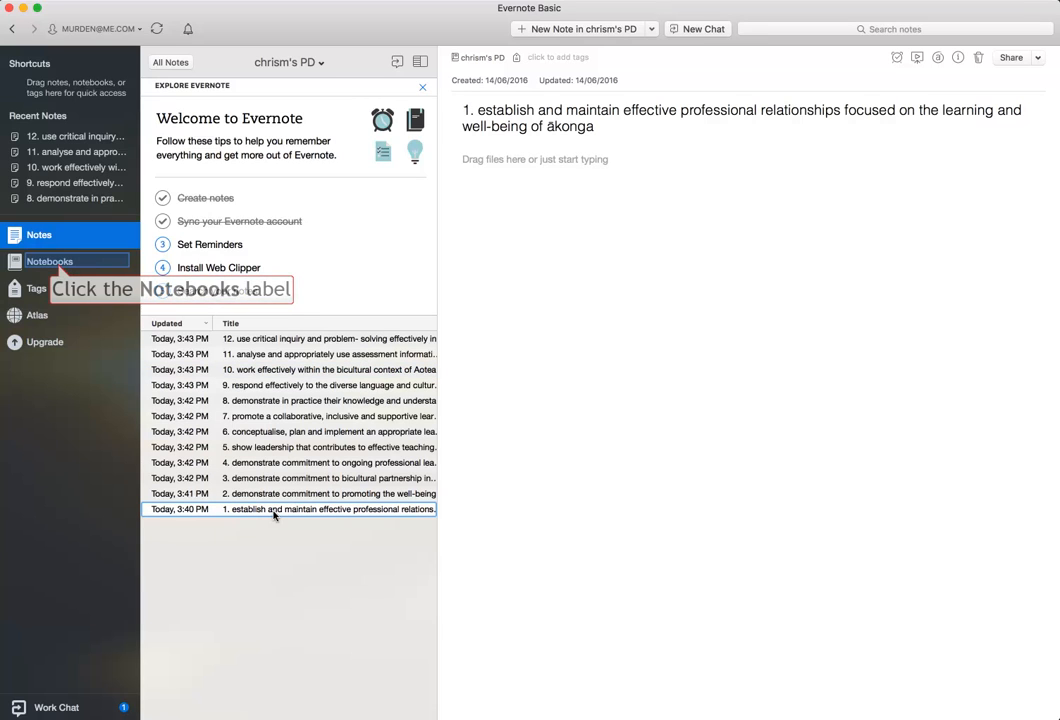
{"action": "left_click", "coordinate": [50, 262]}
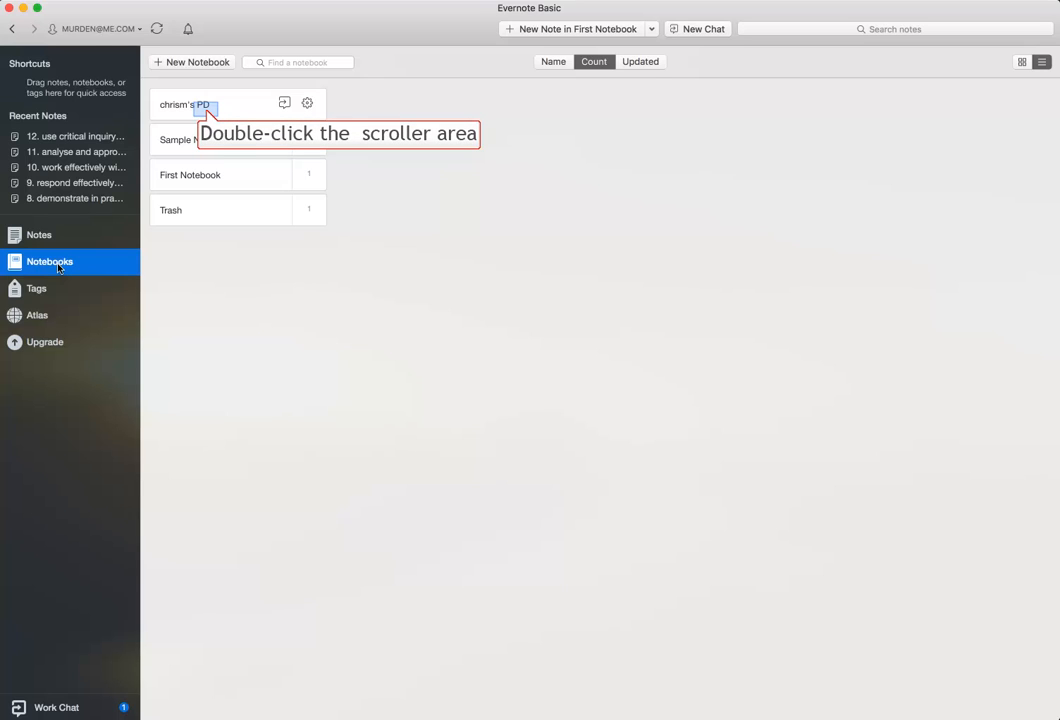
{"action": "double_click", "coordinate": [205, 112]}
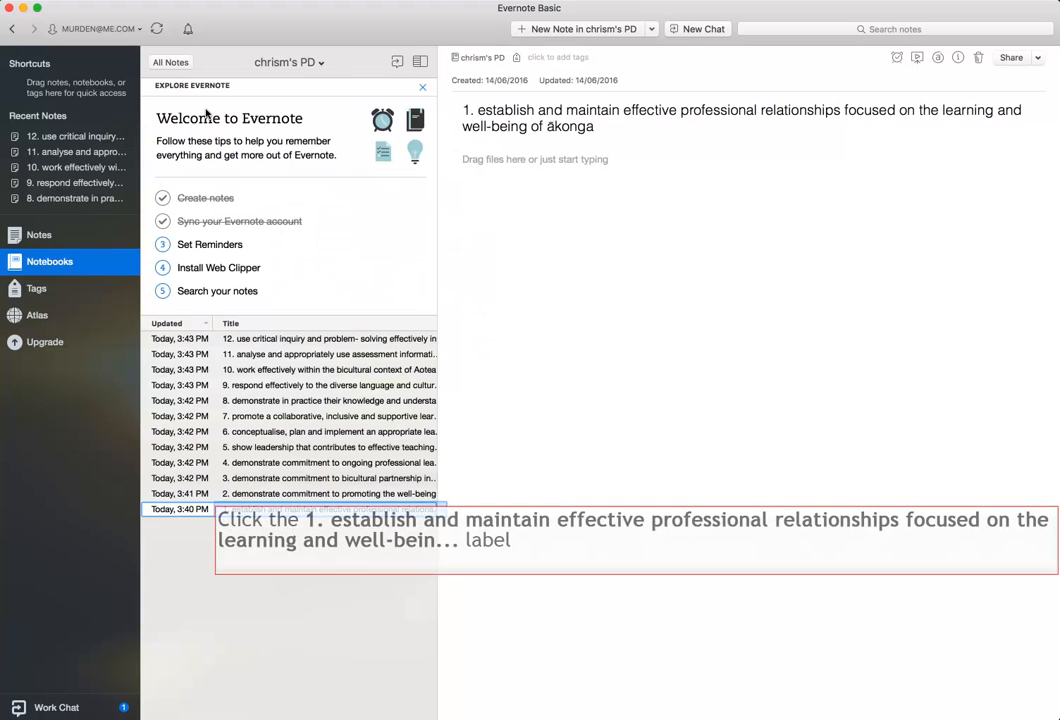
{"action": "left_click", "coordinate": [257, 508]}
- Write "This is where my text will go" in the body of the criterion 1 note
{"action": "left_click", "coordinate": [517, 294]}
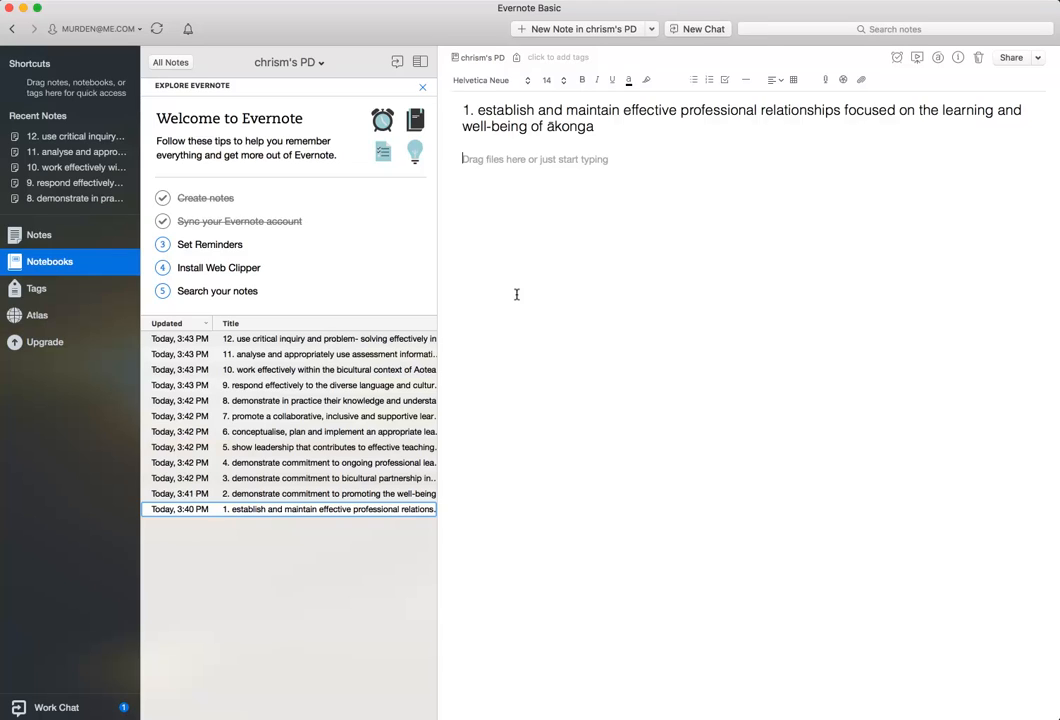
{"action": "type", "text": "This "}
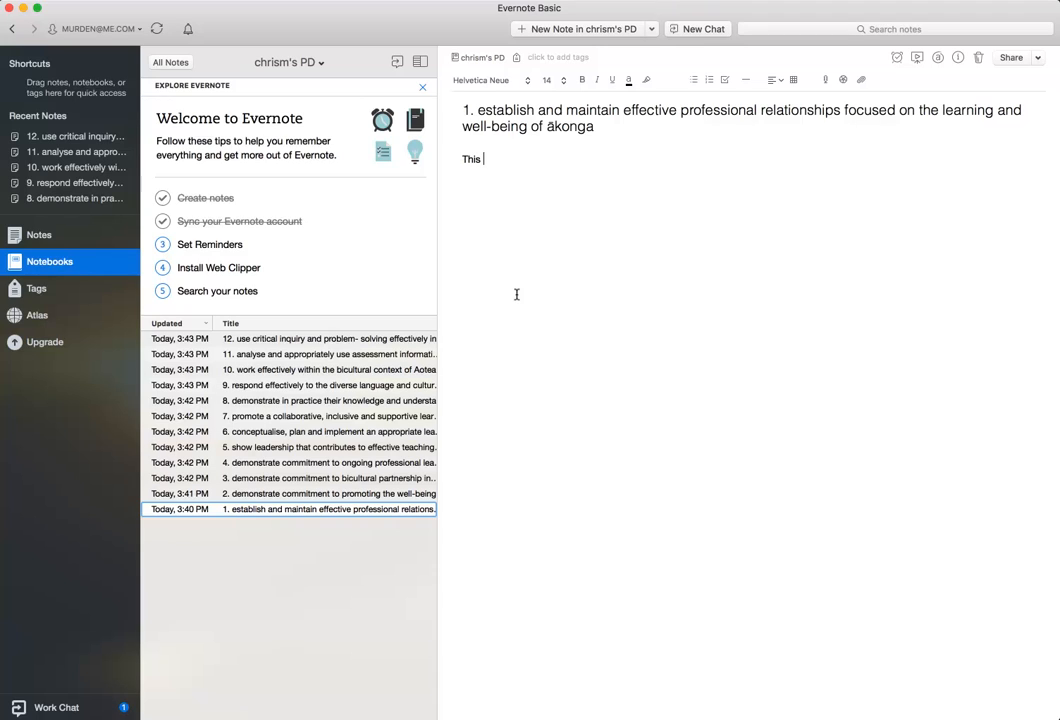
{"action": "type", "text": "is where my "}
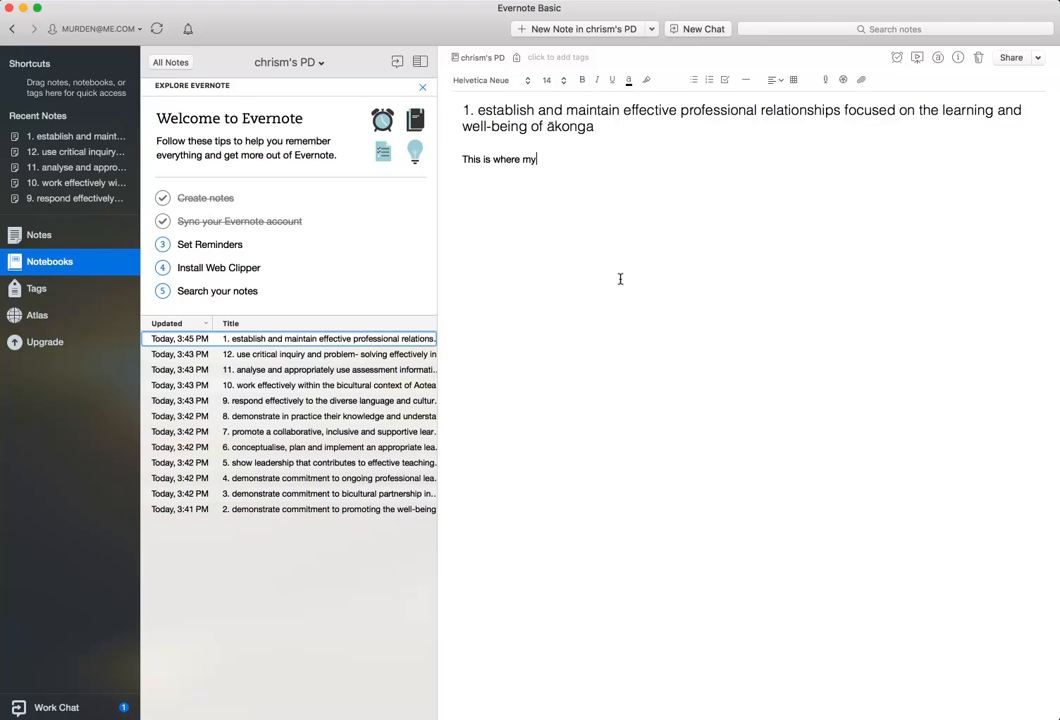
{"action": "type", "text": "text"}
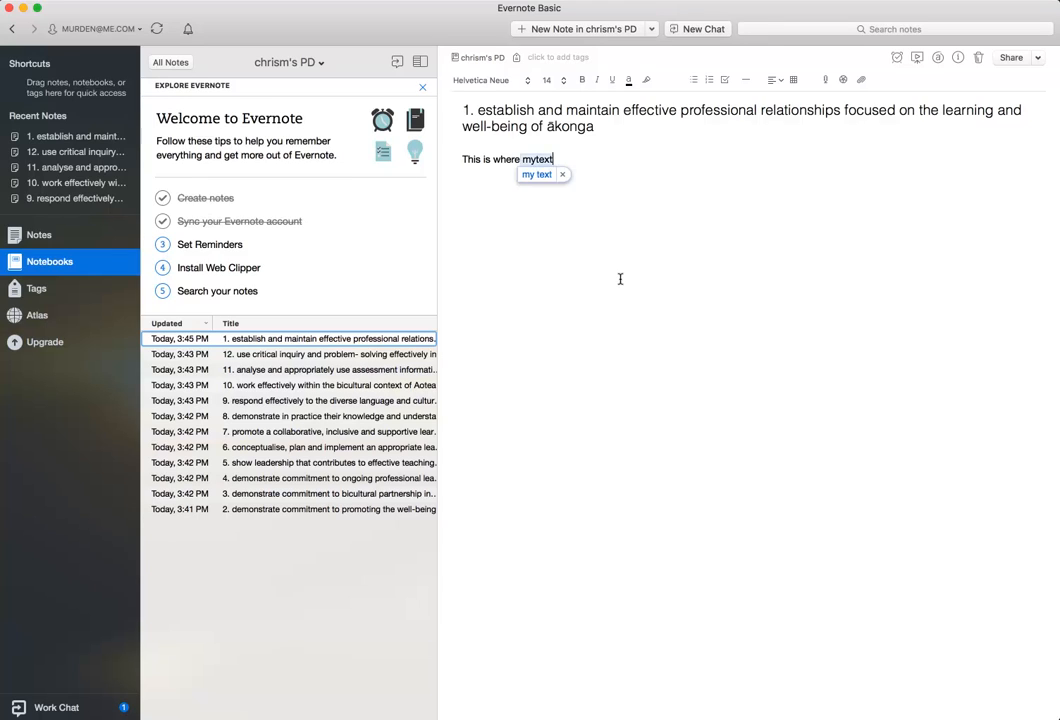
{"action": "type", "text": " will g"}
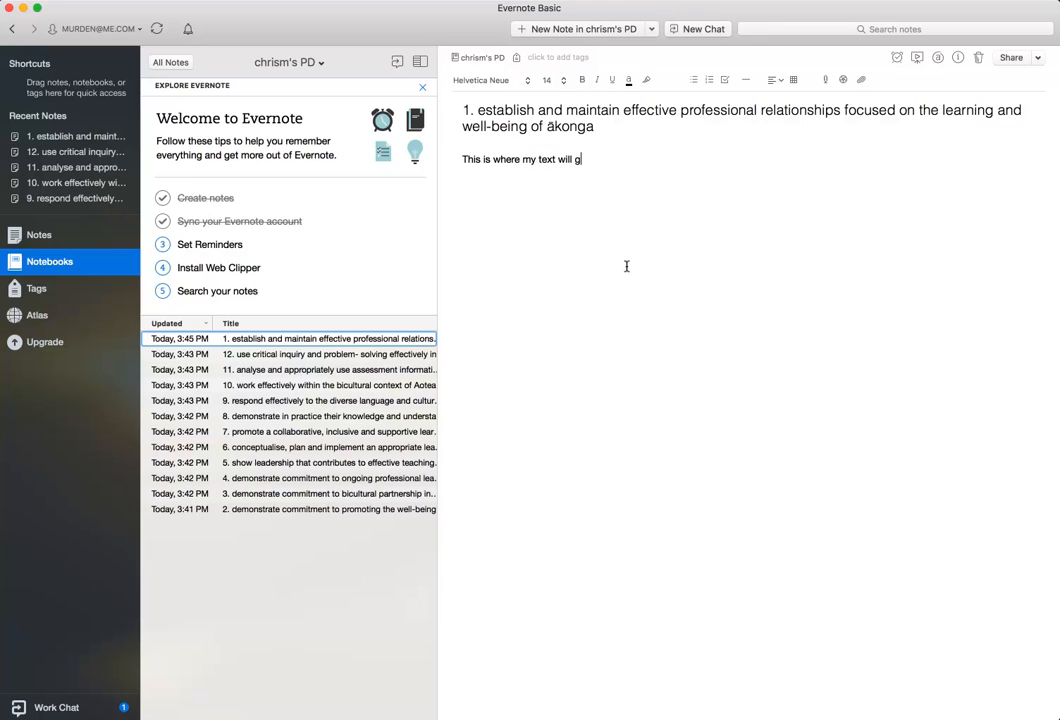
{"action": "type", "text": "o"}
- Format the sentence "This is where my text will go" at font size 36 in the red colour Maraschino
{"action": "left_click_drag", "start_coordinate": [588, 159], "coordinate": [456, 163]}
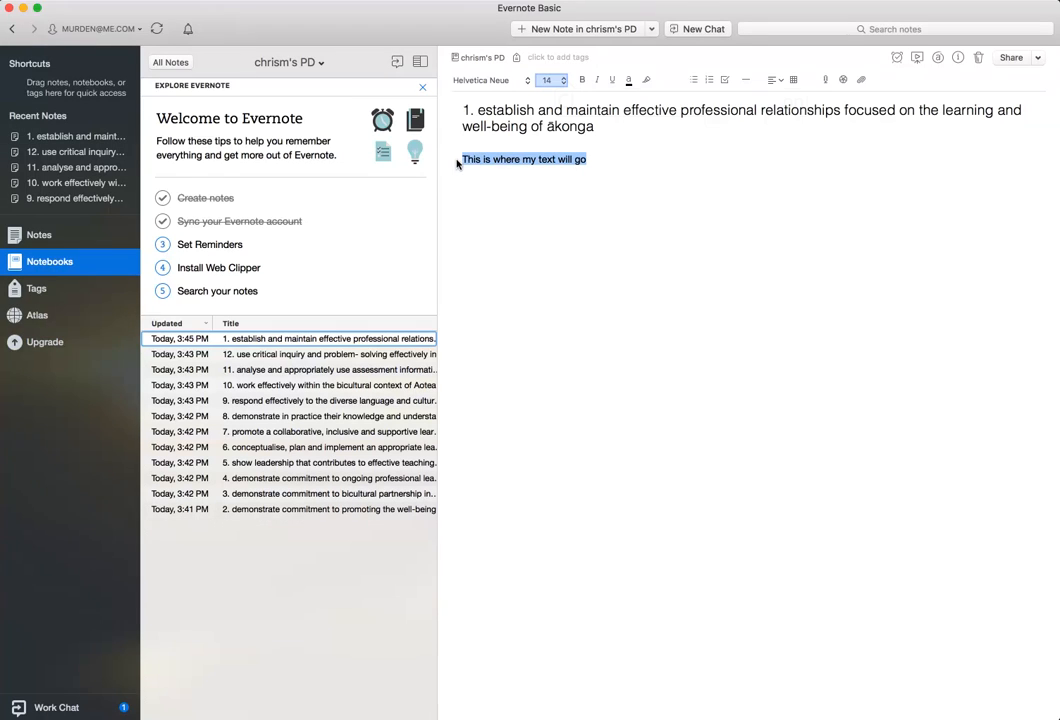
{"action": "left_click", "coordinate": [563, 80]}
{"action": "left_click", "coordinate": [549, 112]}
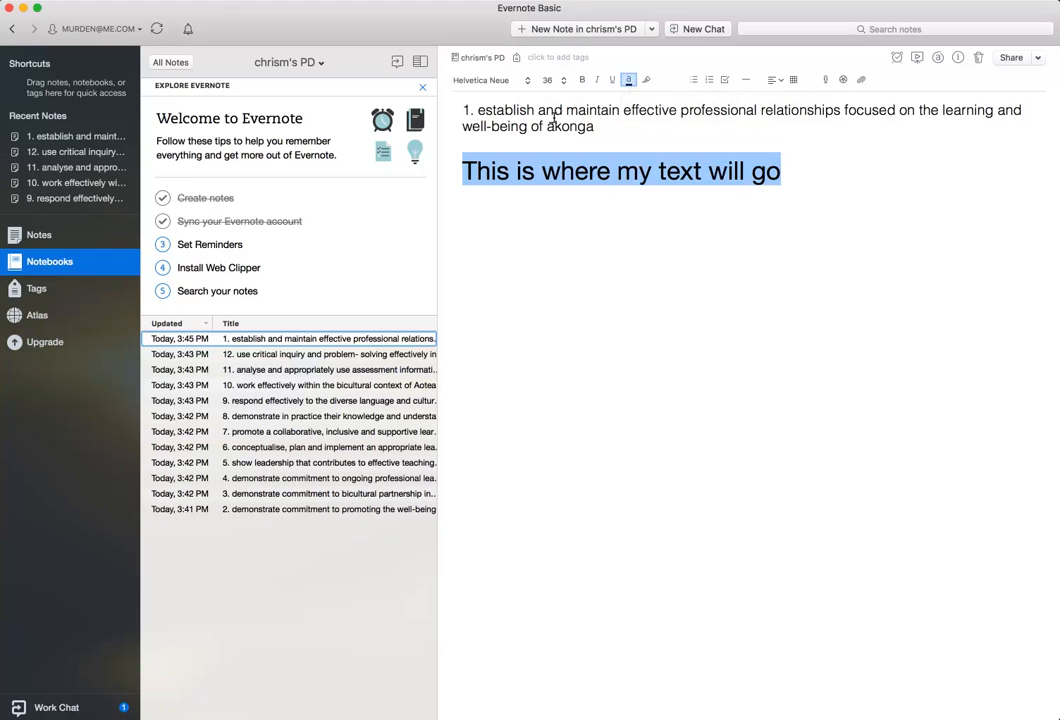
{"action": "left_click", "coordinate": [628, 80]}
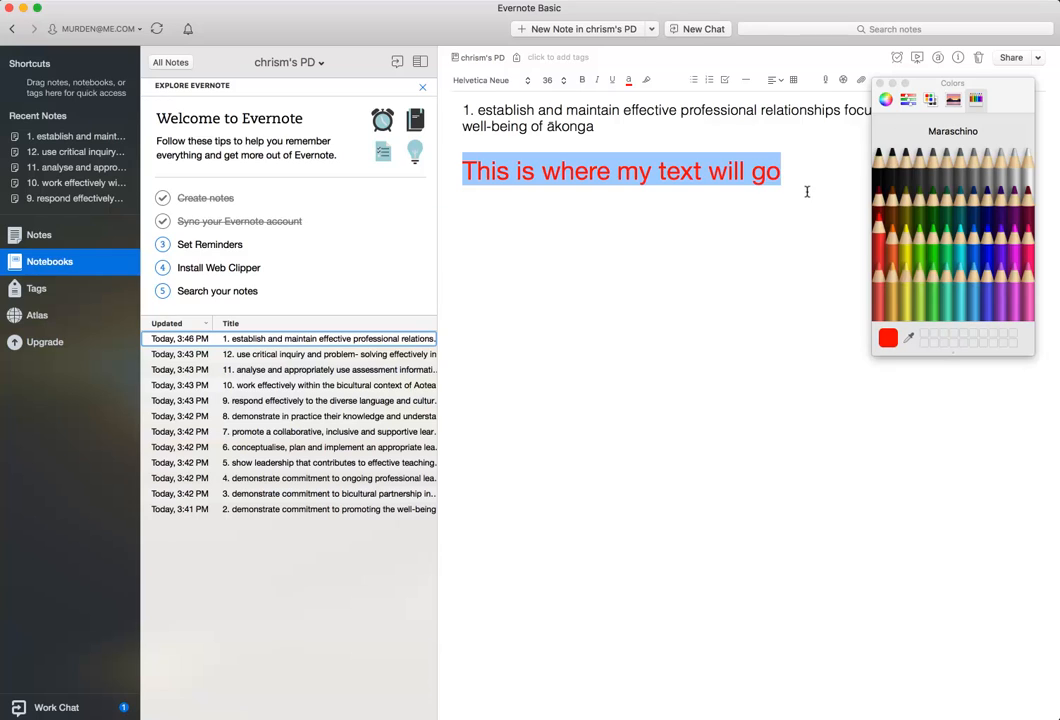
{"action": "left_click", "coordinate": [806, 200]}
{"action": "left_click", "coordinate": [880, 83]}
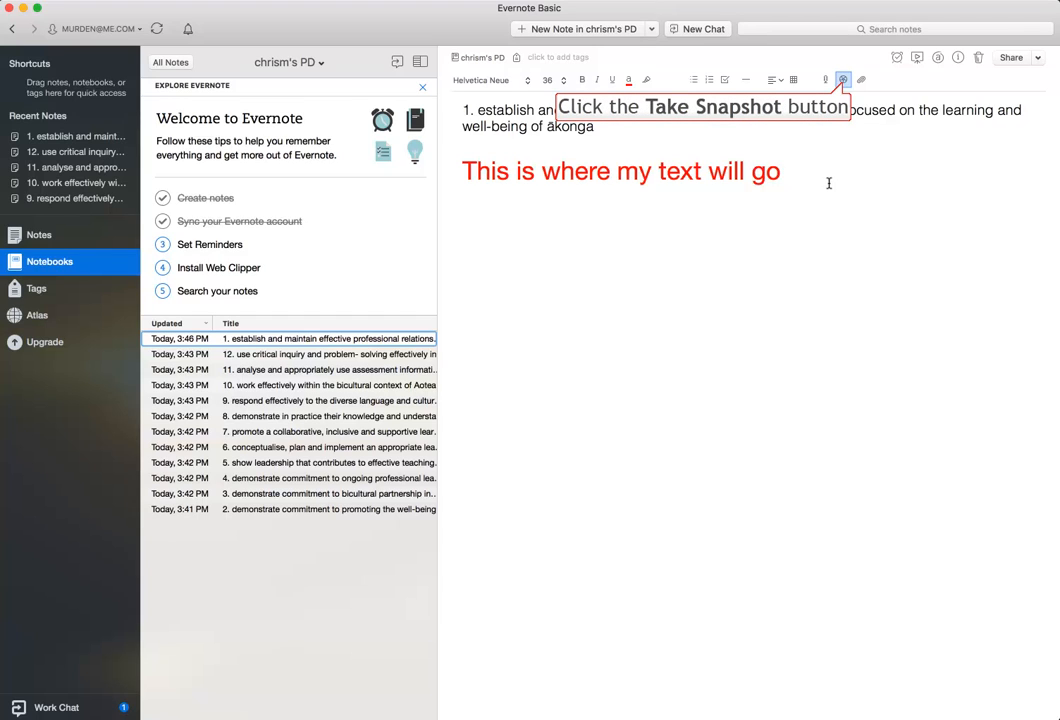
- Take a webcam snapshot and insert it into the note below the red text
{"action": "left_click", "coordinate": [842, 81]}
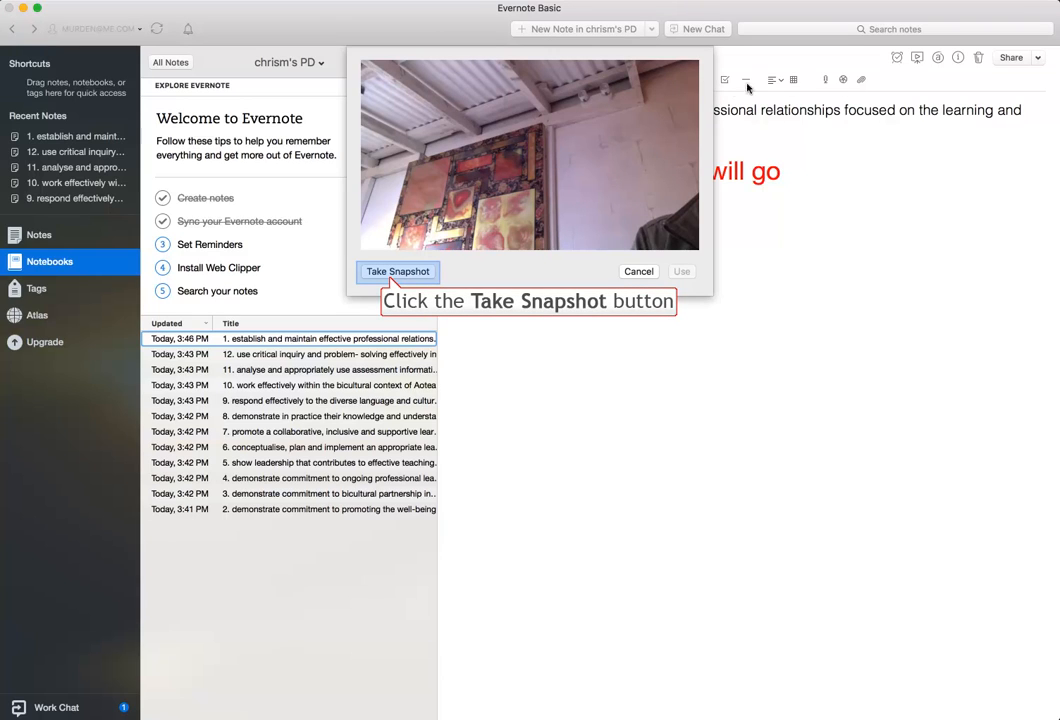
{"action": "left_click", "coordinate": [389, 271]}
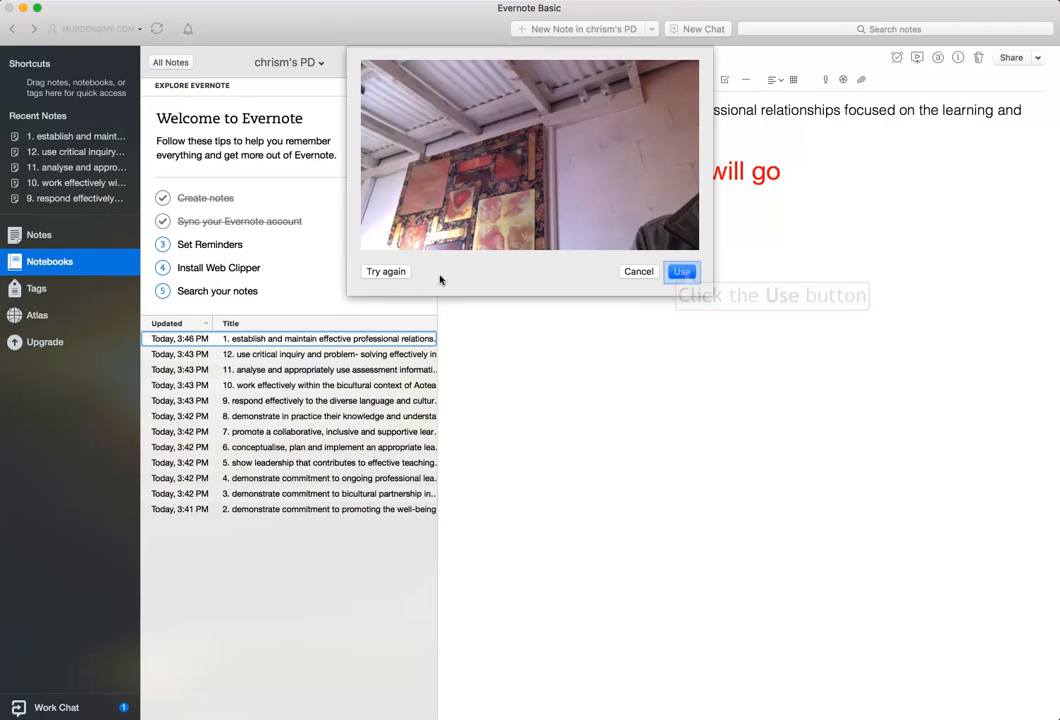
{"action": "left_click", "coordinate": [681, 272]}
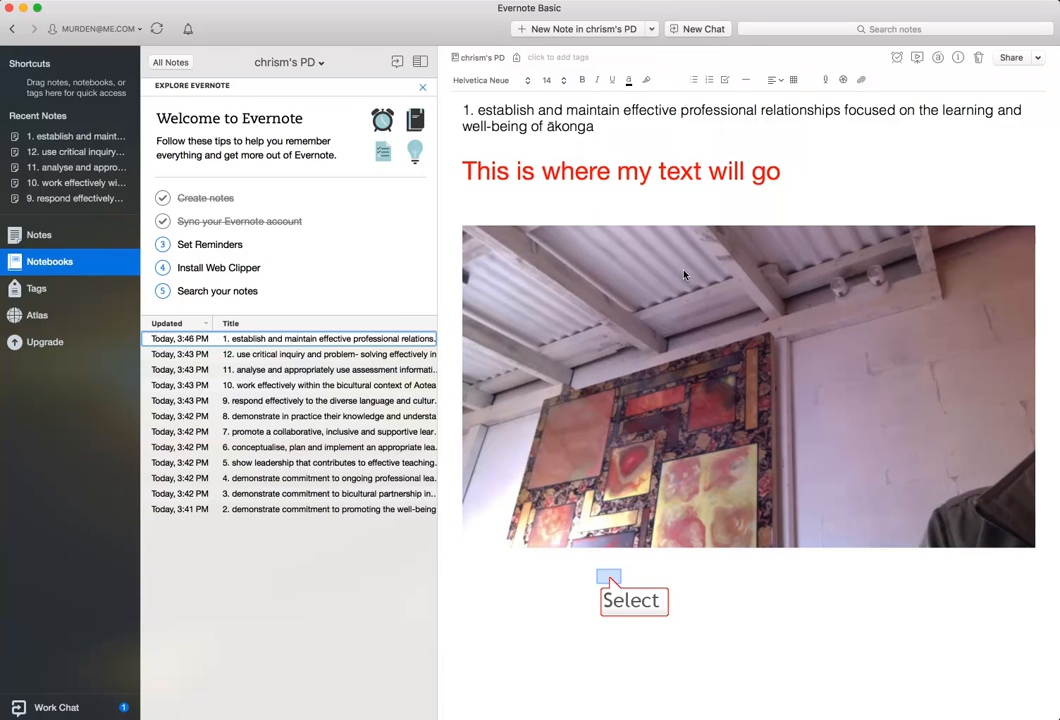
- Record an audio clip of about 5 seconds on a new line below the photo and add an empty line after it
{"action": "left_click", "coordinate": [609, 577]}
{"action": "left_click", "coordinate": [634, 210]}
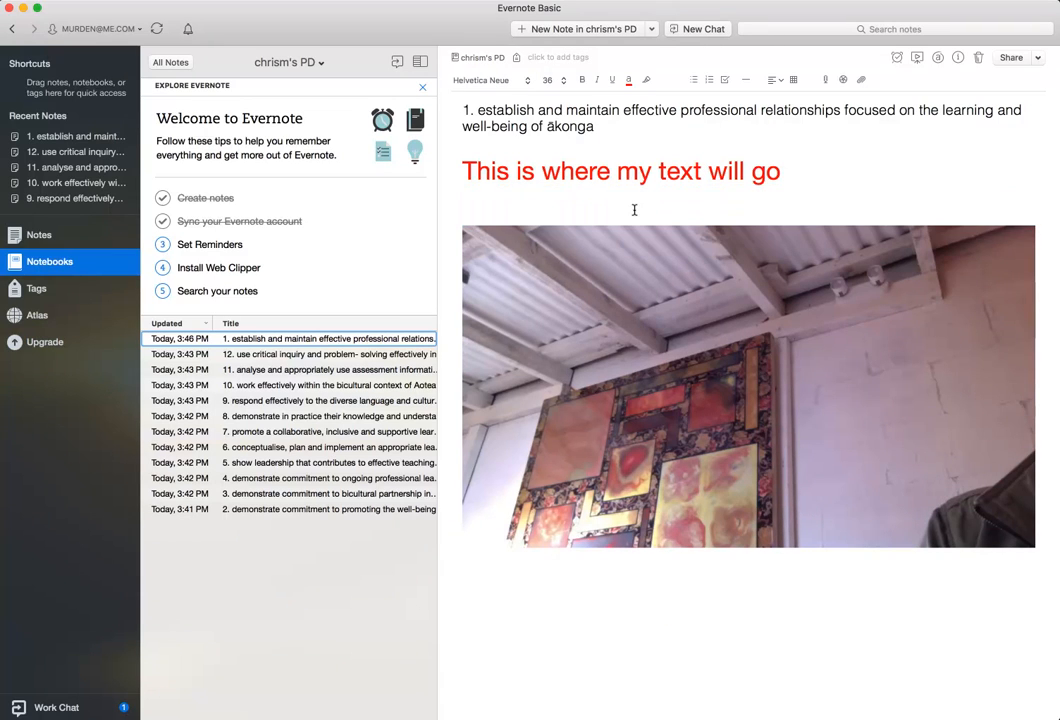
{"action": "key", "text": "Right"}
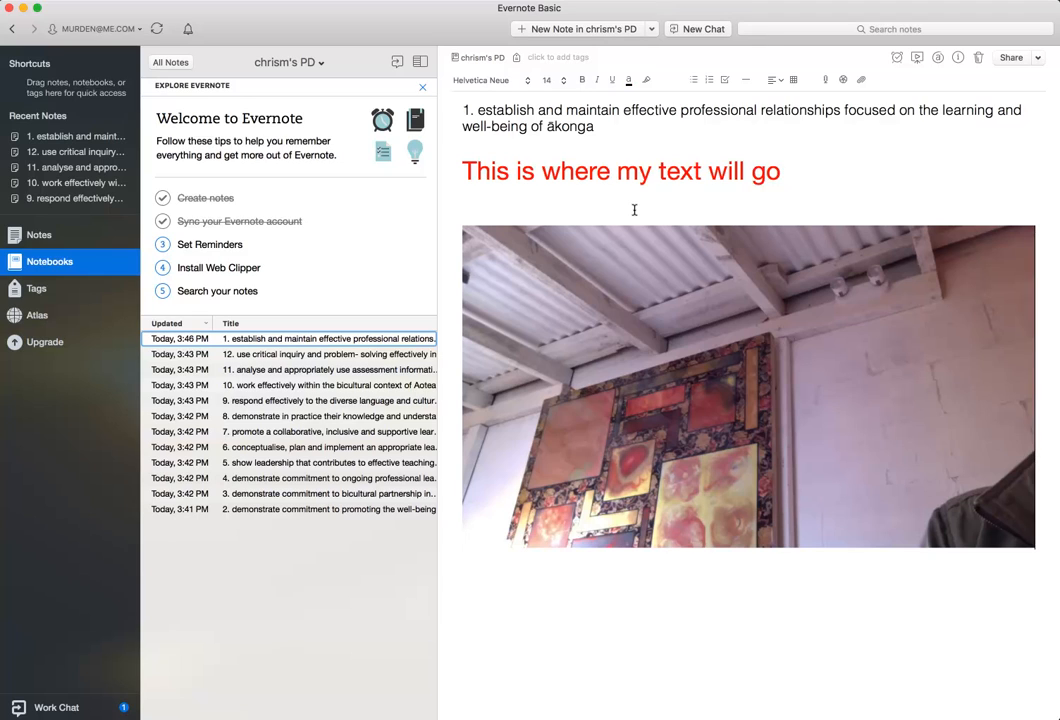
{"action": "key", "text": "Return"}
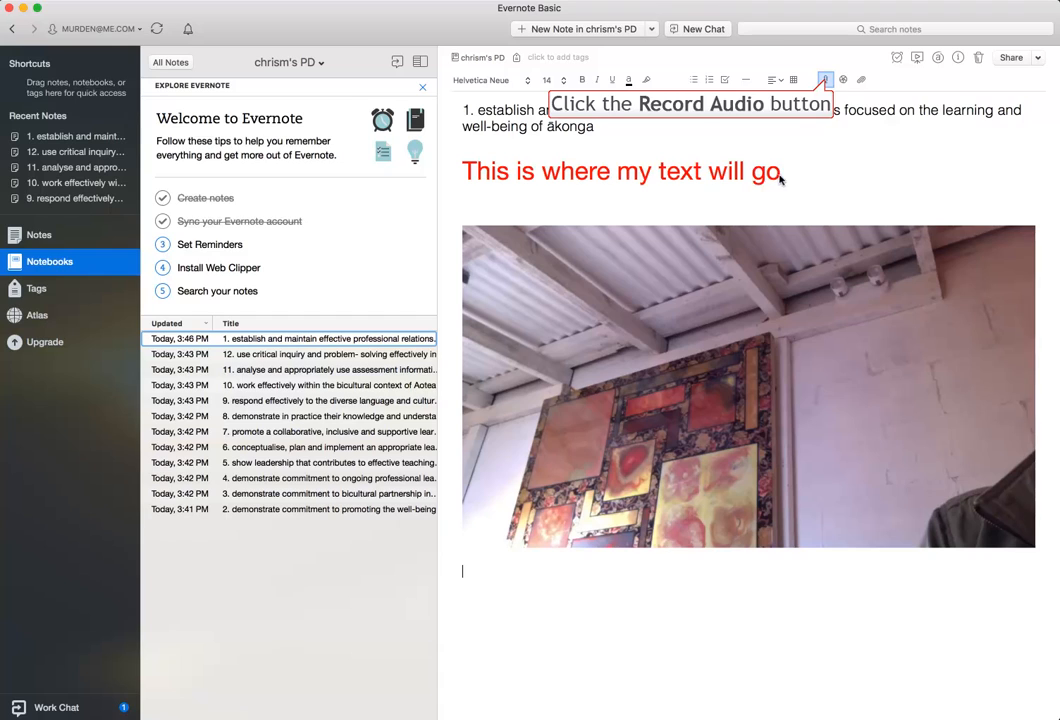
{"action": "left_click", "coordinate": [826, 80]}
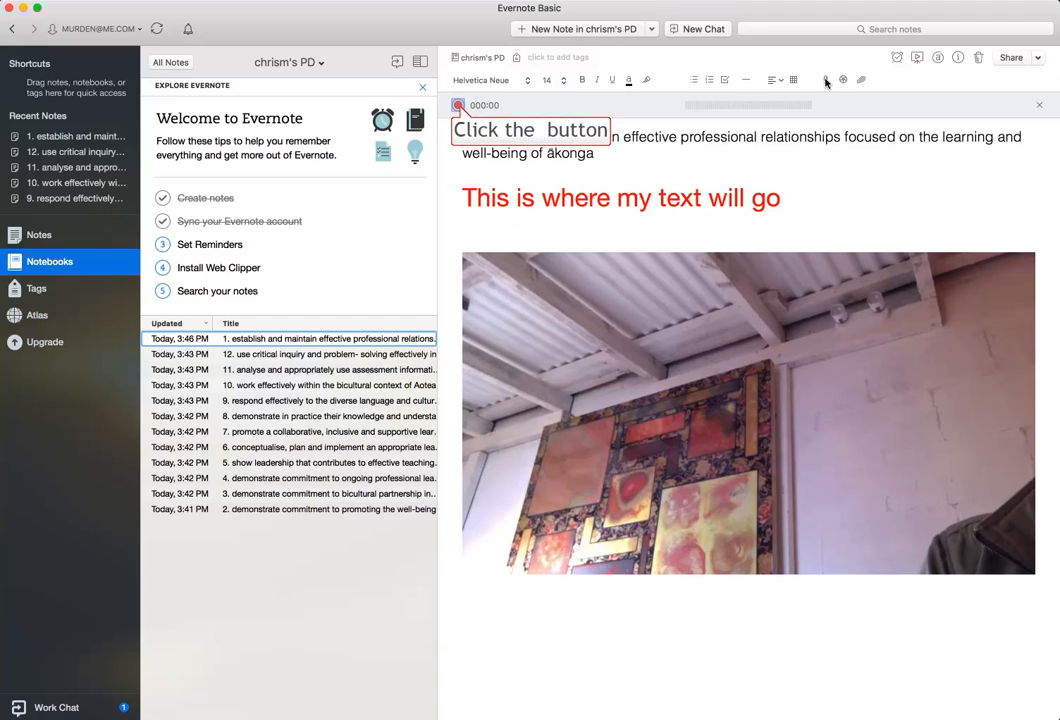
{"action": "left_click", "coordinate": [458, 105]}
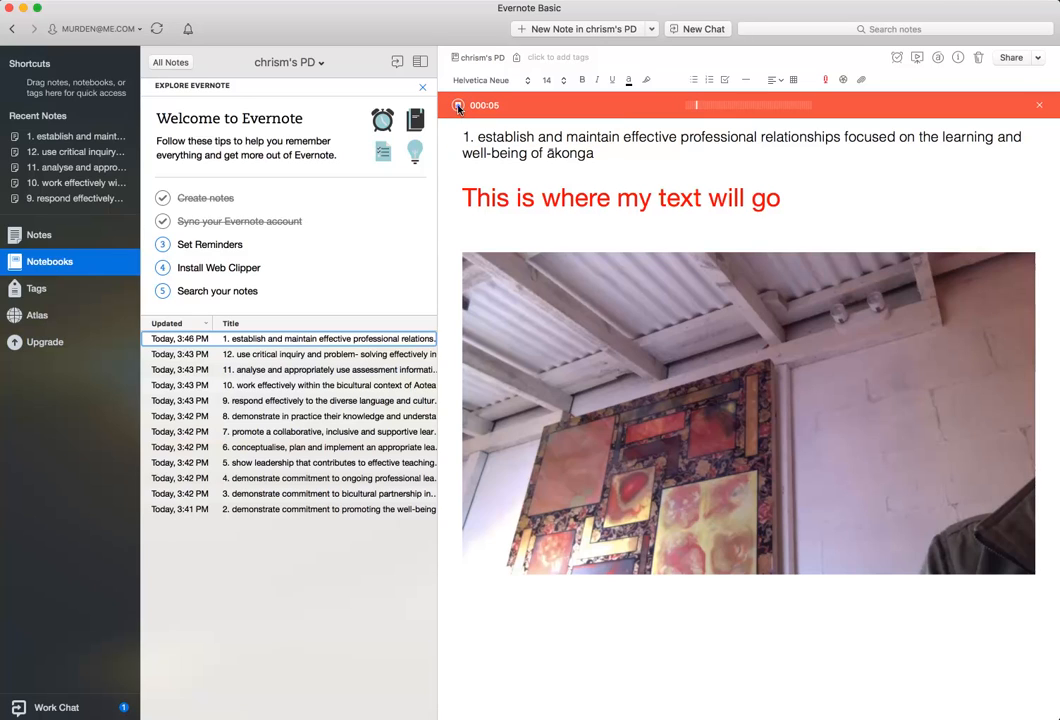
{"action": "left_click", "coordinate": [458, 106]}
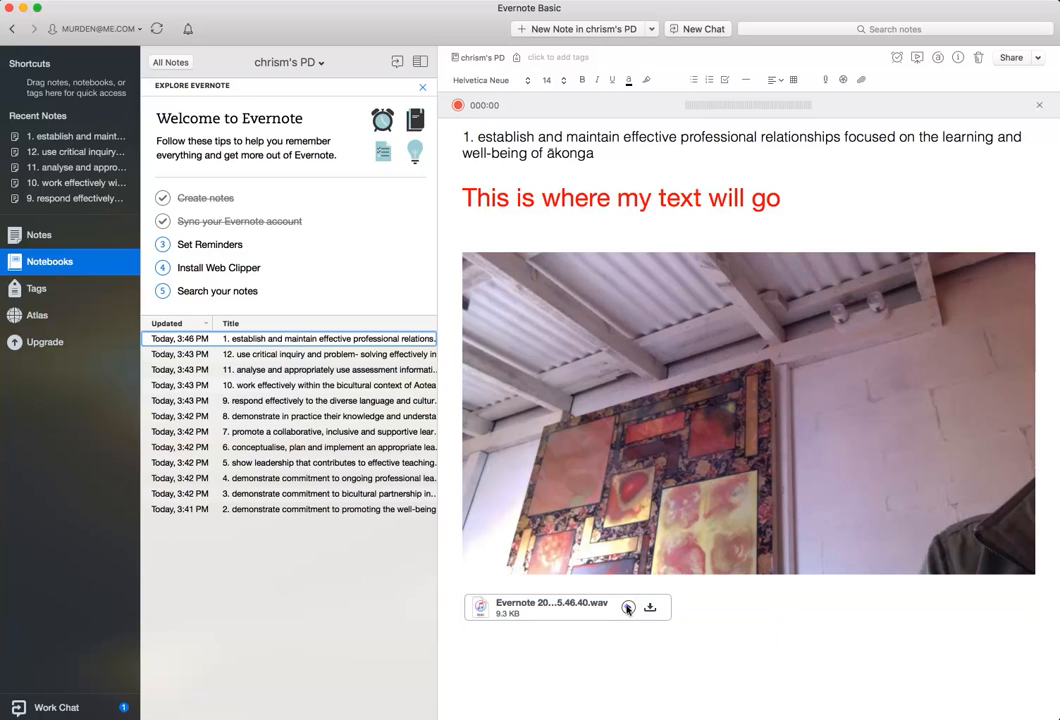
{"action": "key", "text": "Return"}
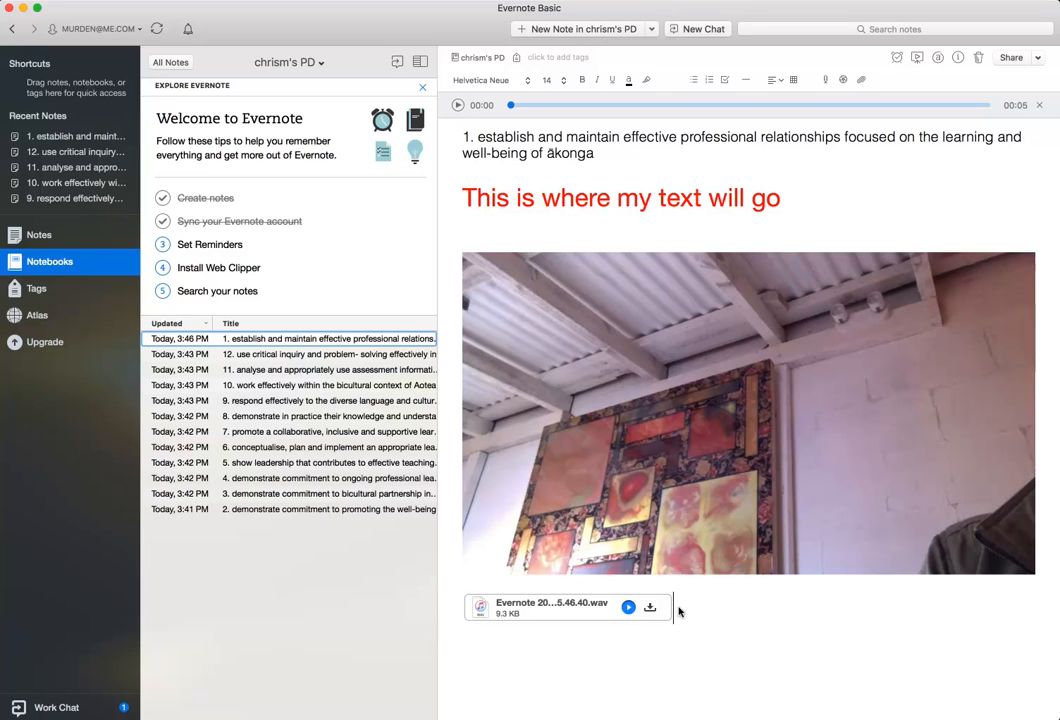
{"action": "key", "text": "Return"}
- Highlight the words "text will go" in the red sentence
{"action": "left_click", "coordinate": [752, 202]}
{"action": "left_click_drag", "start_coordinate": [779, 198], "coordinate": [652, 199]}
{"action": "left_click", "coordinate": [644, 80]}
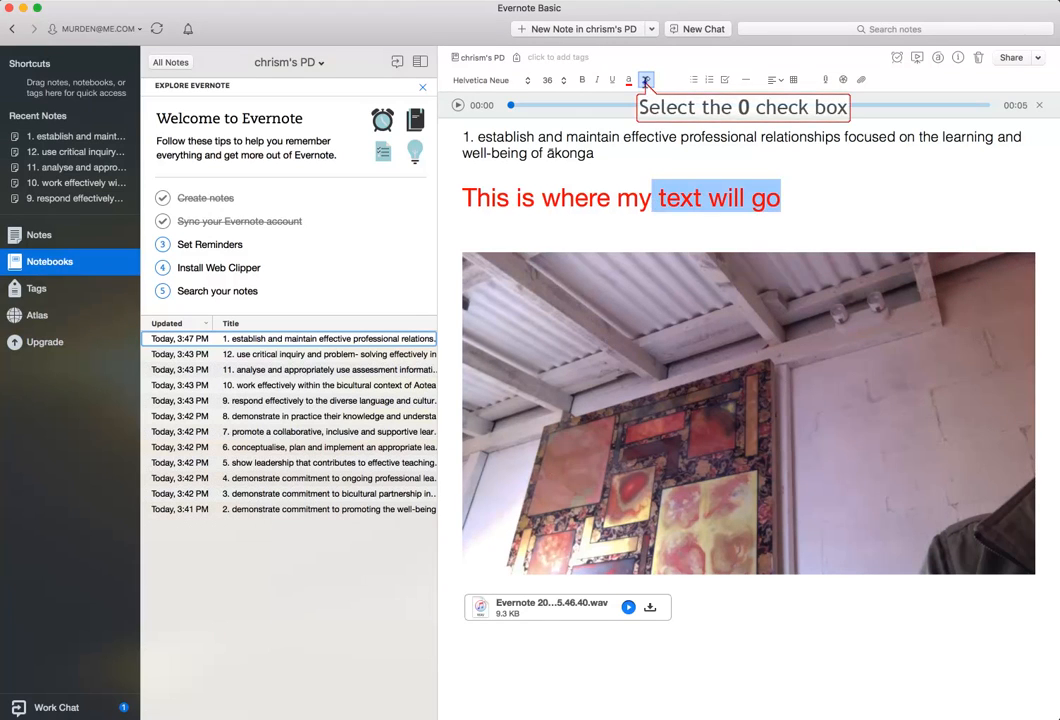
{"action": "left_click", "coordinate": [808, 199]}
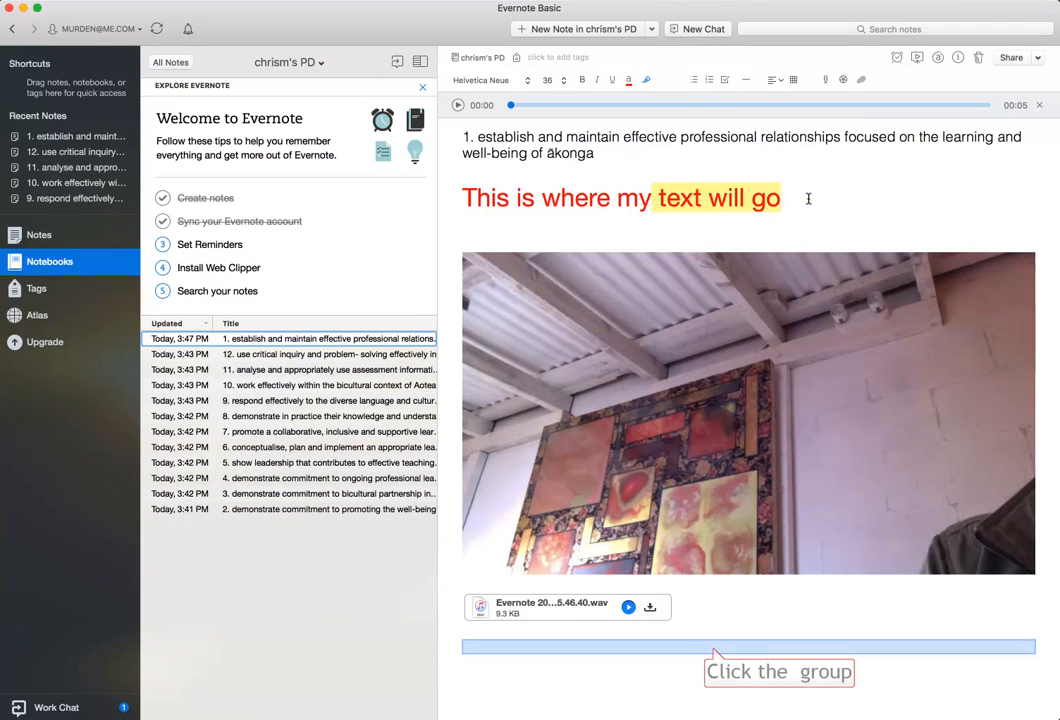
- Attach the image "Screen Shot 2016-02-29 at 10.40.56 AM" from the Desktop below the audio clip
{"action": "left_click", "coordinate": [712, 647]}
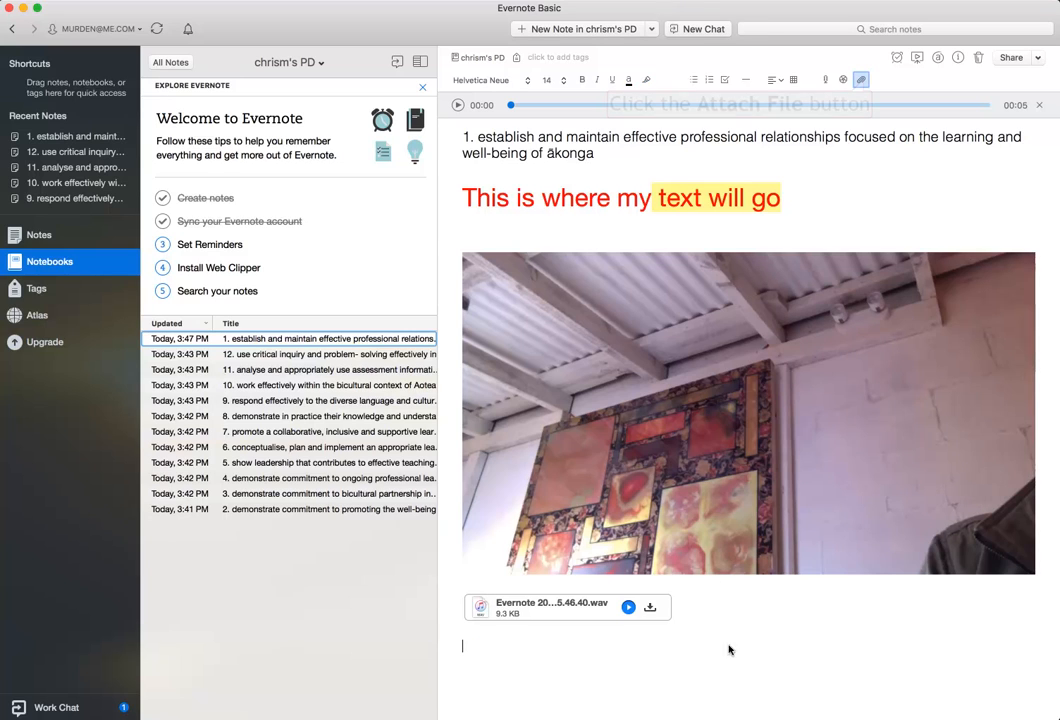
{"action": "left_click", "coordinate": [862, 80]}
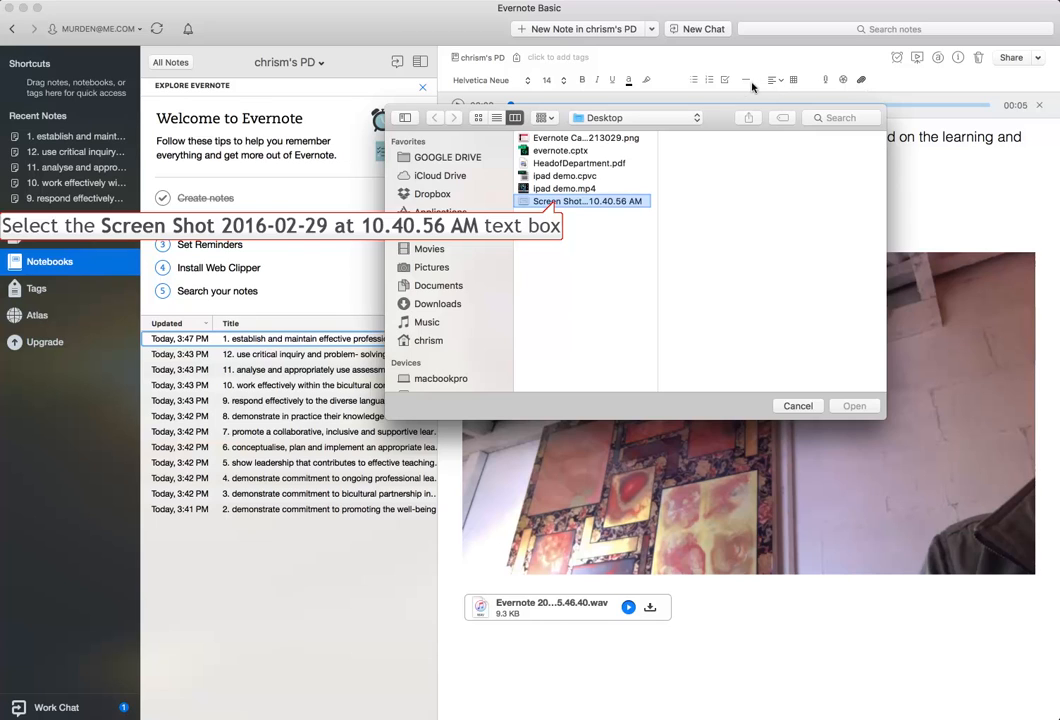
{"action": "left_click", "coordinate": [556, 203]}
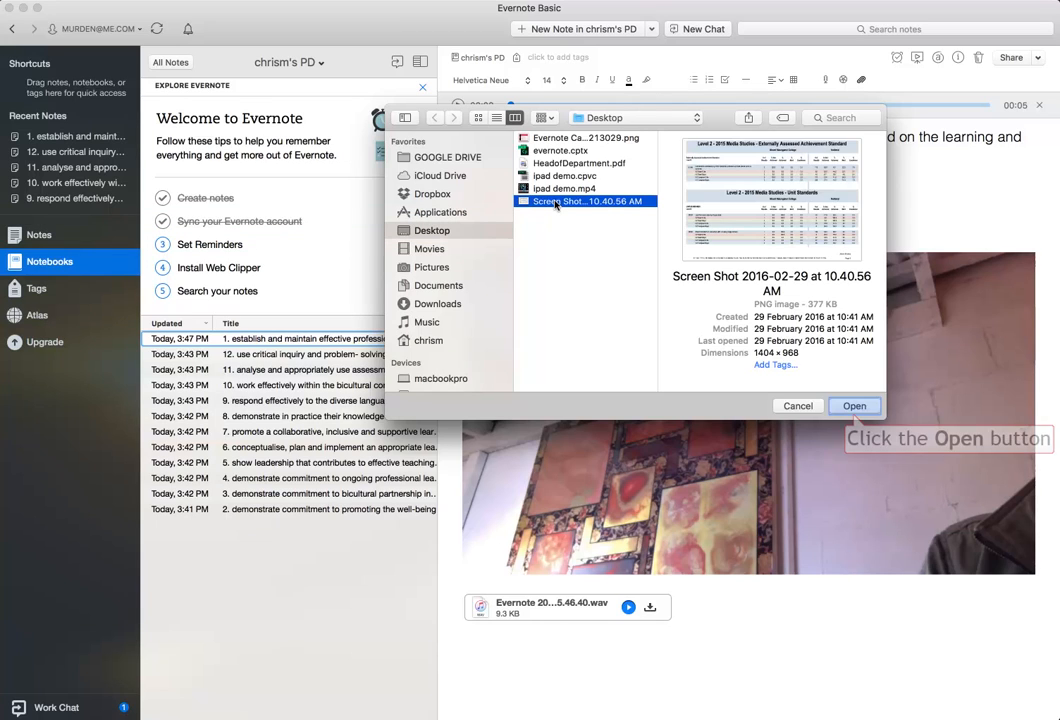
{"action": "left_click", "coordinate": [854, 406]}
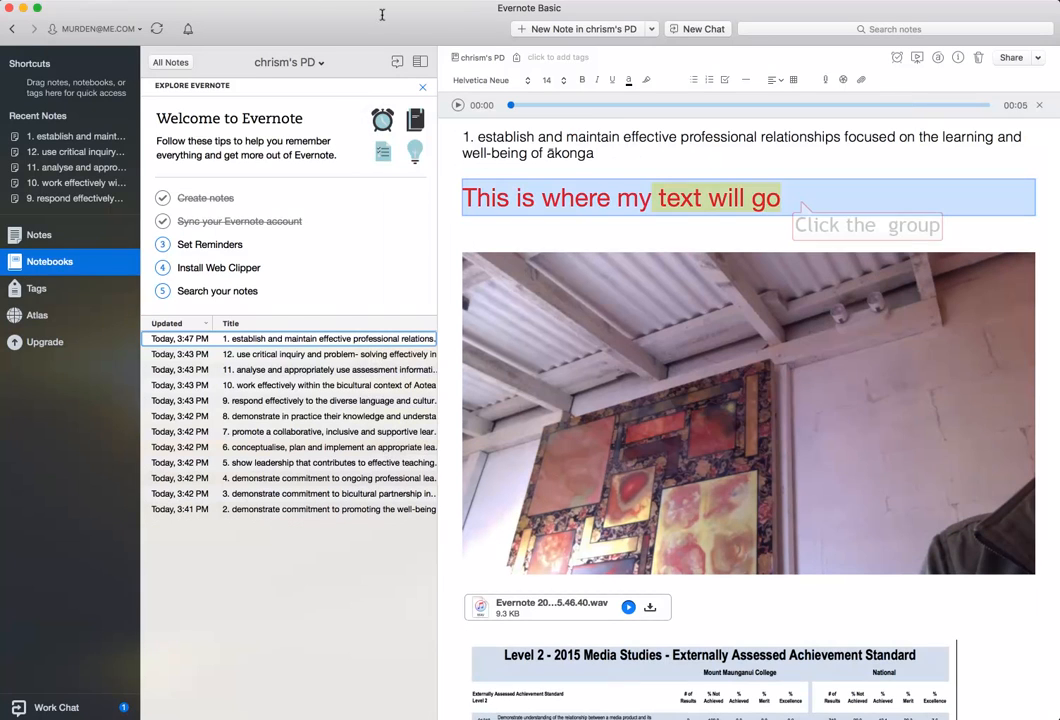
- Add a numbered list of three items with checkboxes below the red sentence, trying a bulleted list first
{"action": "left_click", "coordinate": [802, 200]}
{"action": "key", "text": "Return"}
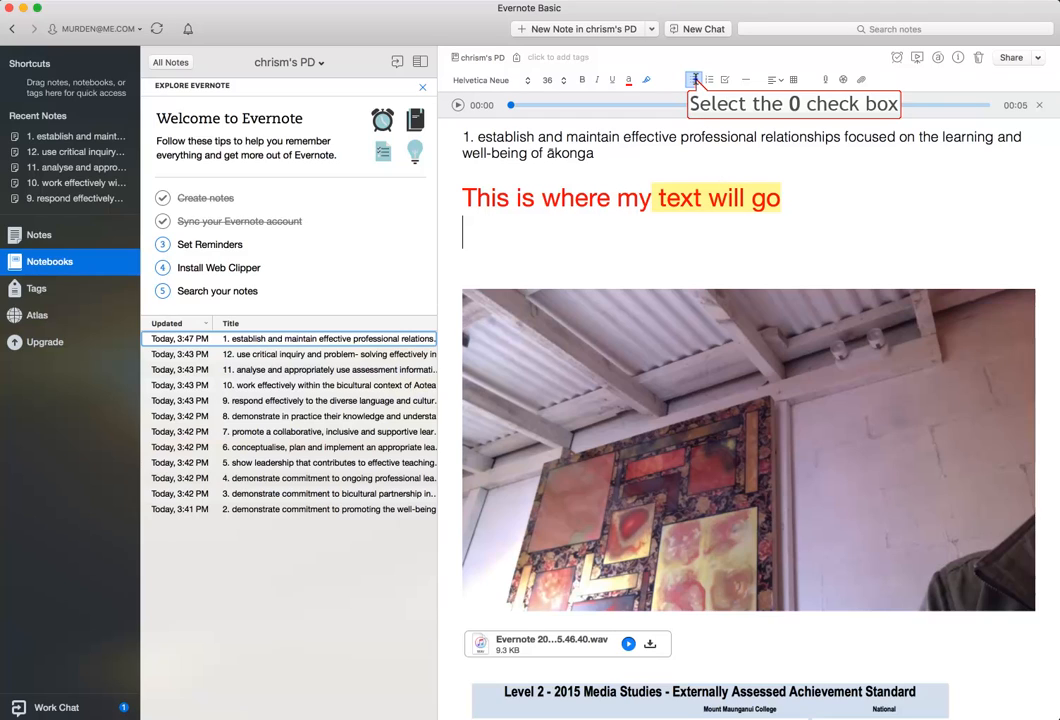
{"action": "left_click", "coordinate": [695, 80]}
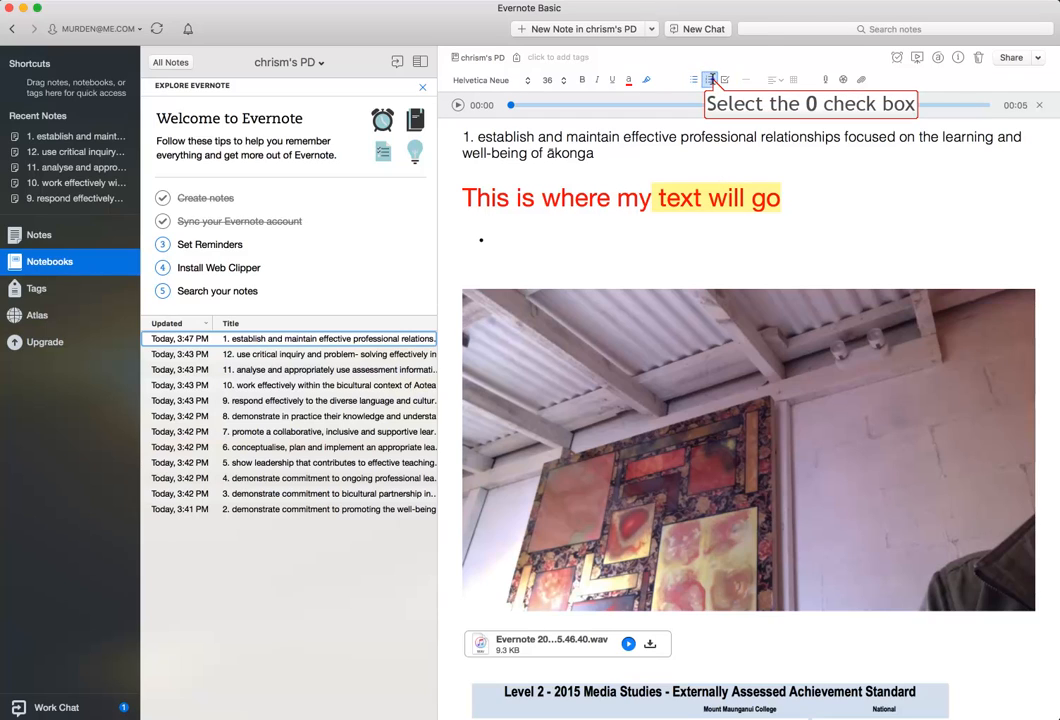
{"action": "left_click", "coordinate": [711, 80]}
{"action": "left_click", "coordinate": [726, 80]}
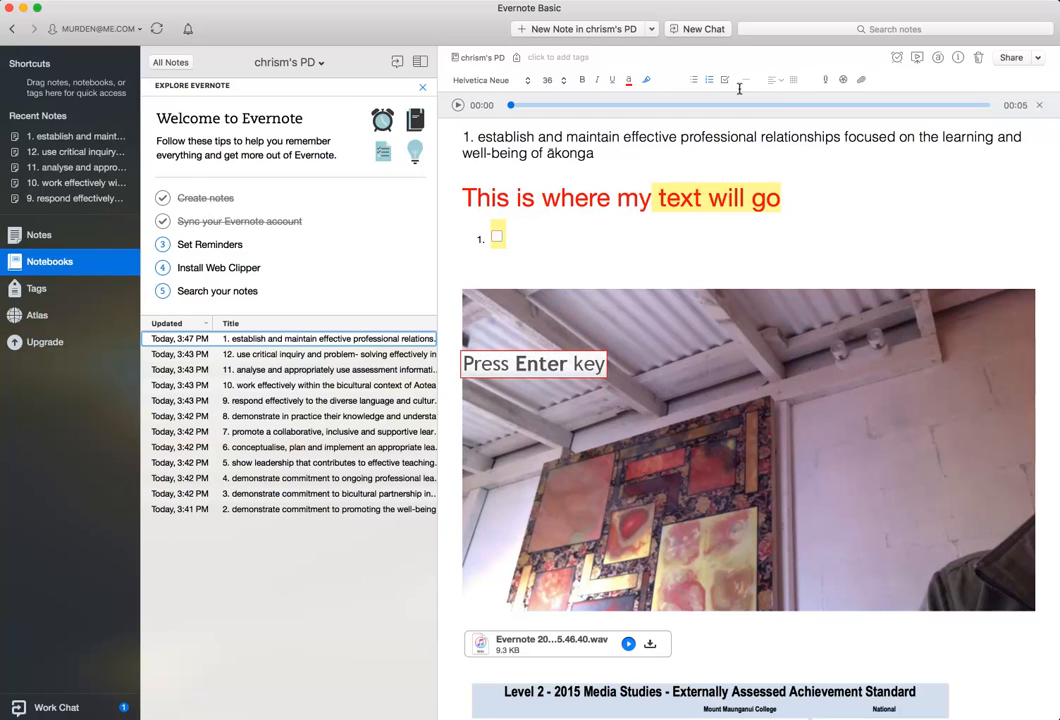
{"action": "key", "text": "Return"}
{"action": "key", "text": "Return"}
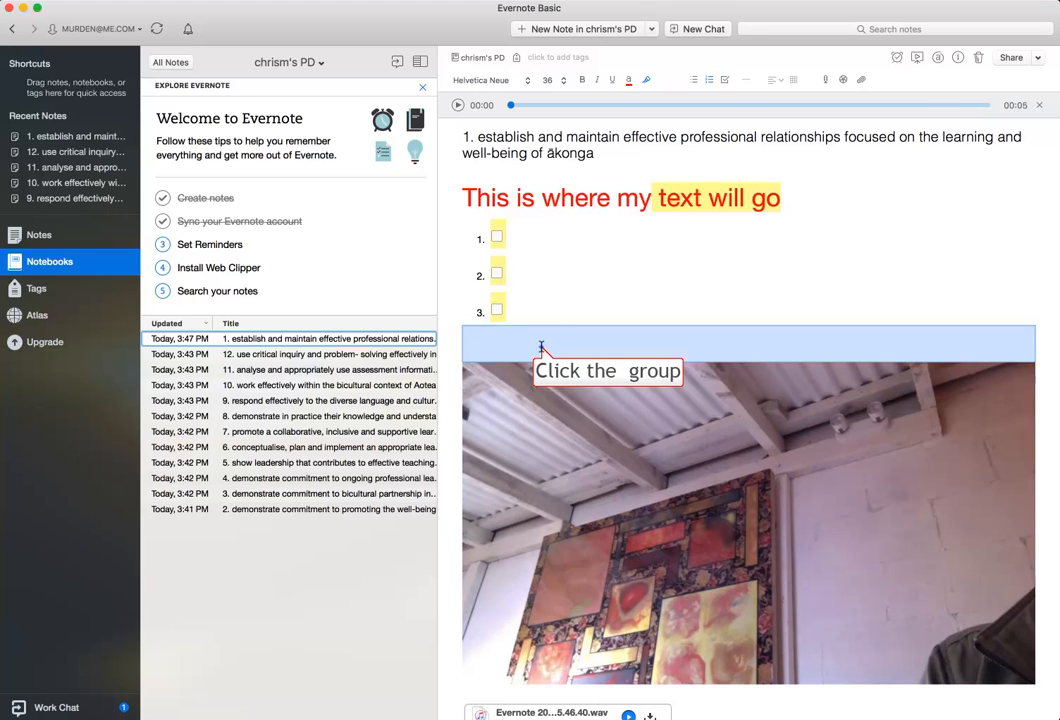
- Insert a table with four rows and four columns below the checklist and place the cursor in the first row's second cell
{"action": "left_click", "coordinate": [793, 79]}
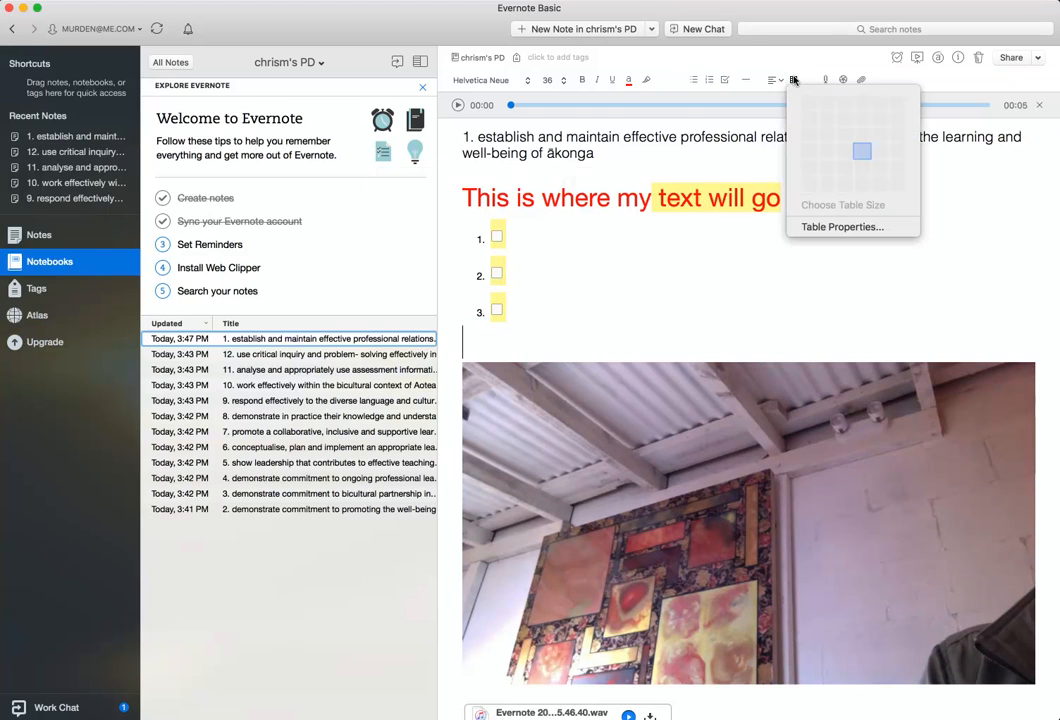
{"action": "left_click", "coordinate": [866, 149]}
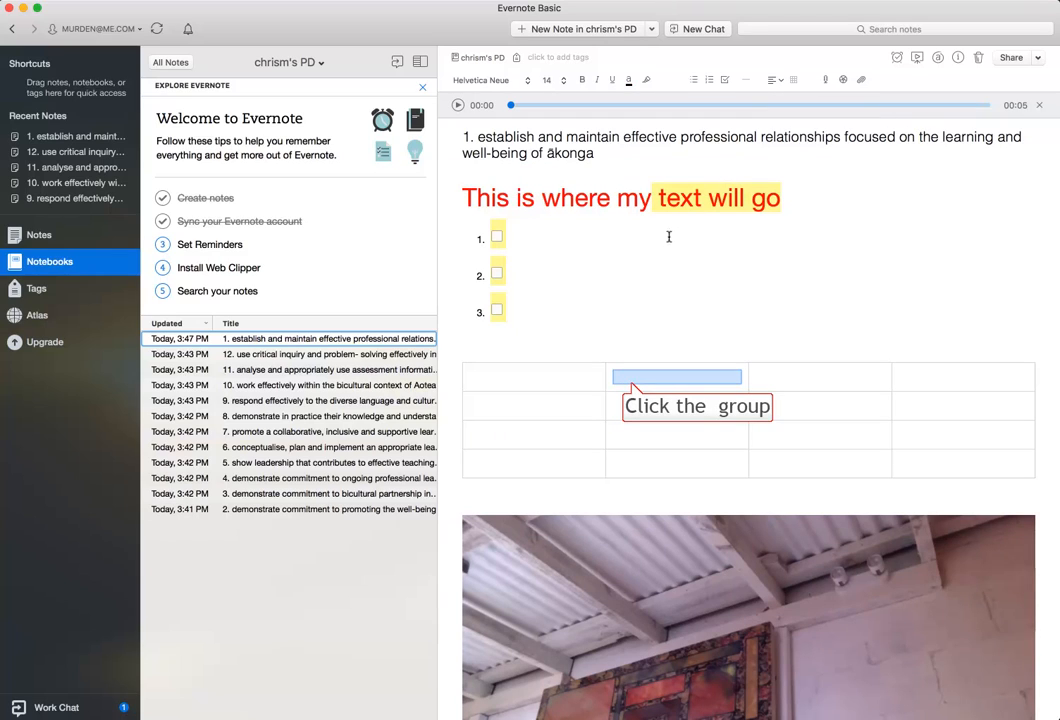
{"action": "left_click", "coordinate": [630, 381]}
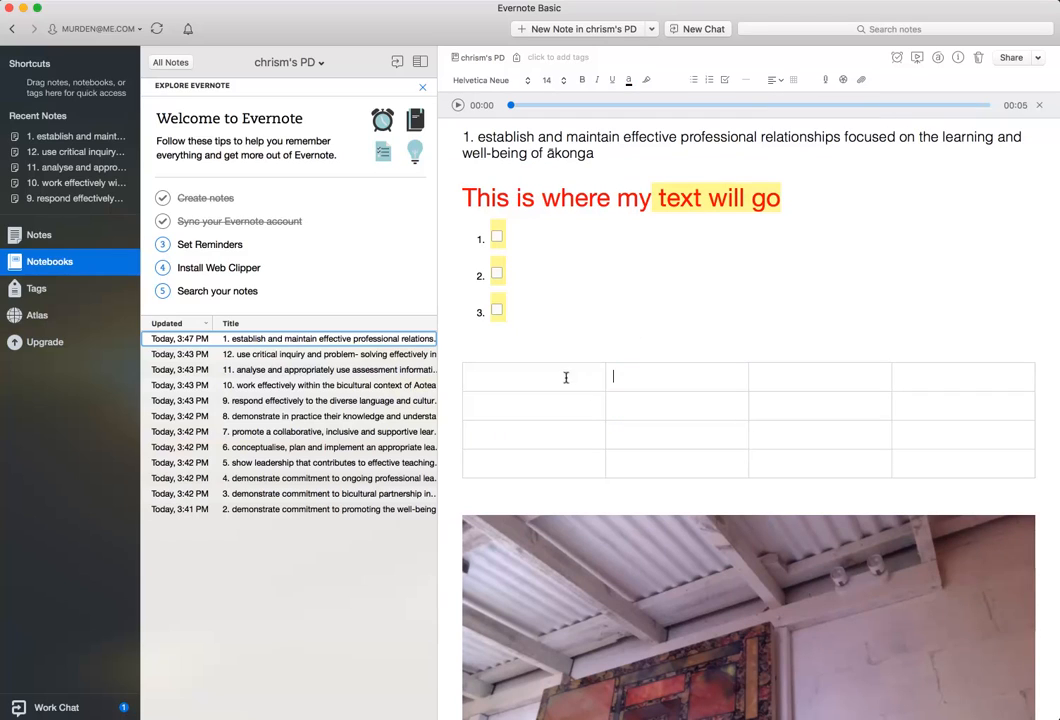
- Reverse the note list's order by last-updated date and restore it to newest first
{"action": "scroll", "coordinate": [500, 340], "scroll_direction": "down", "scroll_amount": 2}
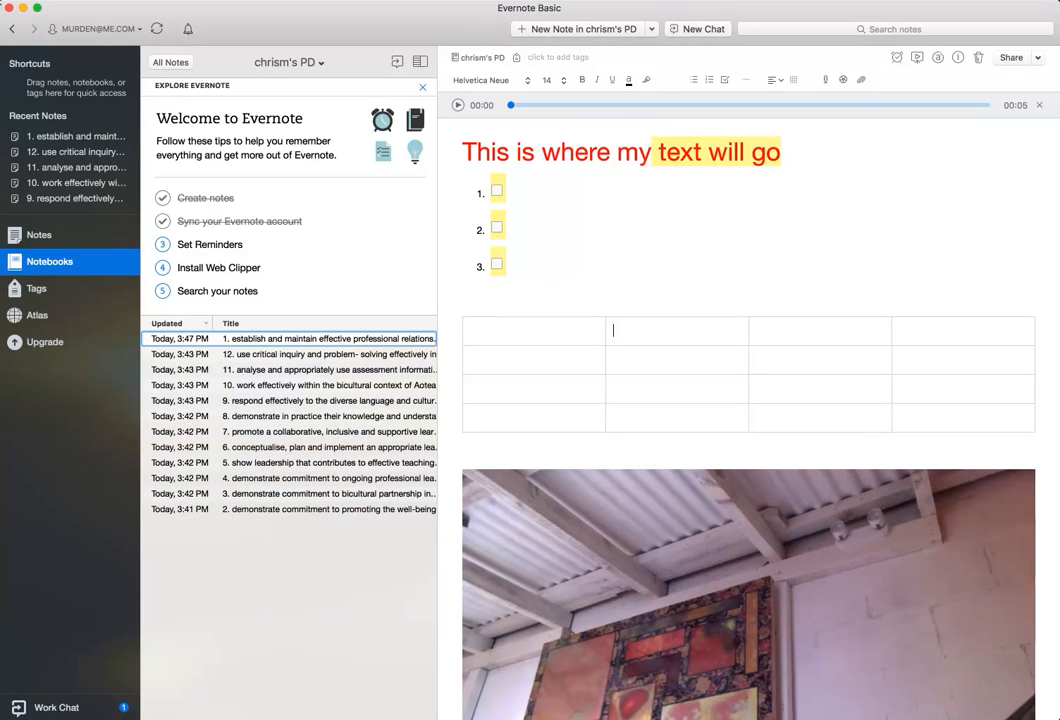
{"action": "left_click", "coordinate": [208, 324]}
{"action": "left_click", "coordinate": [208, 324]}
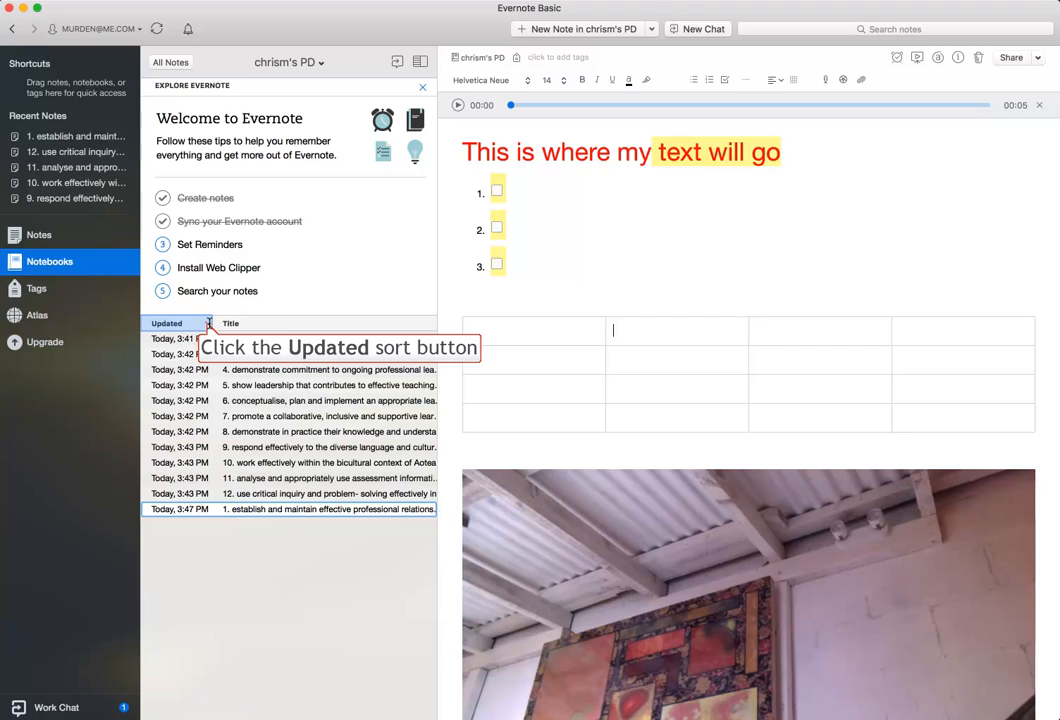
{"action": "left_click", "coordinate": [208, 324]}
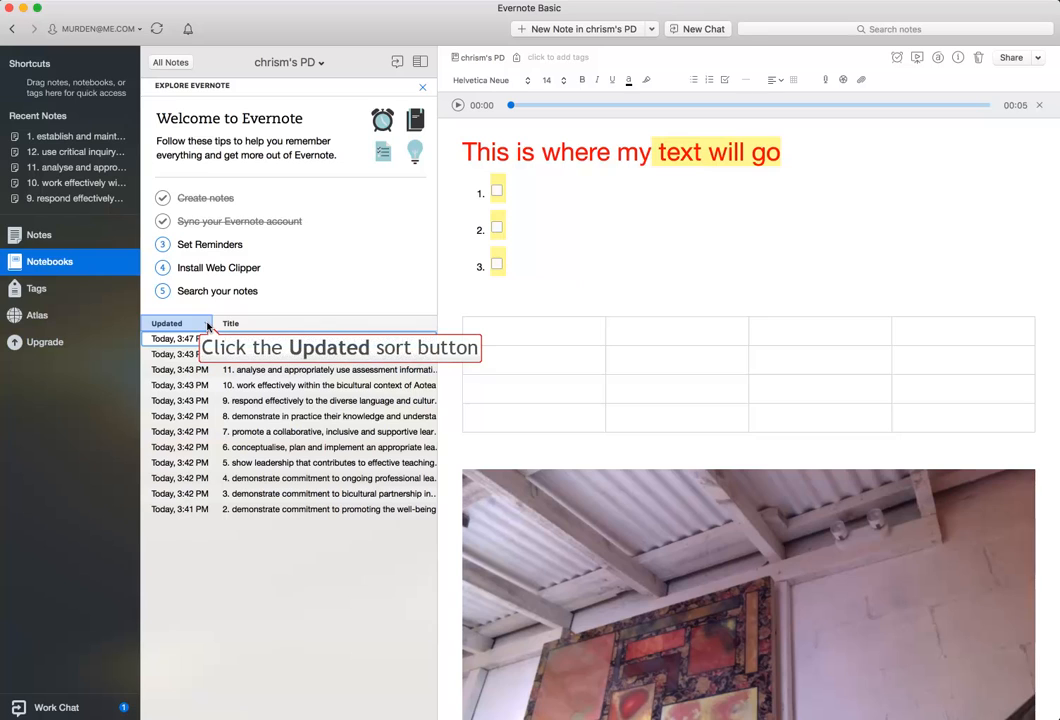
{"action": "left_click", "coordinate": [208, 324]}
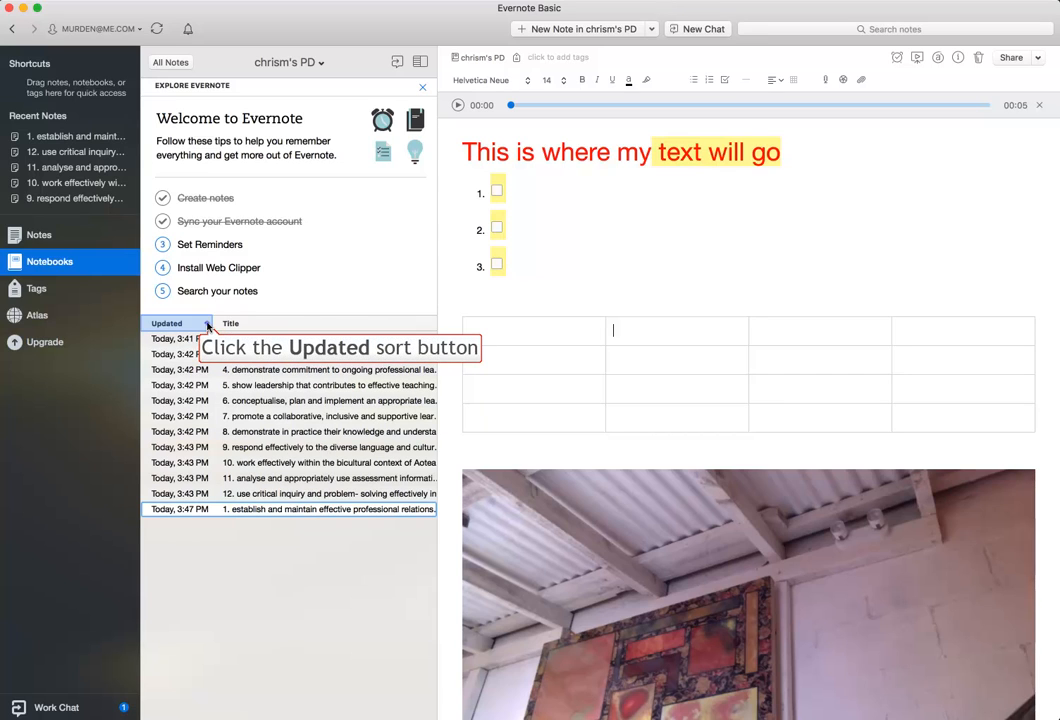
{"action": "left_click", "coordinate": [208, 324]}
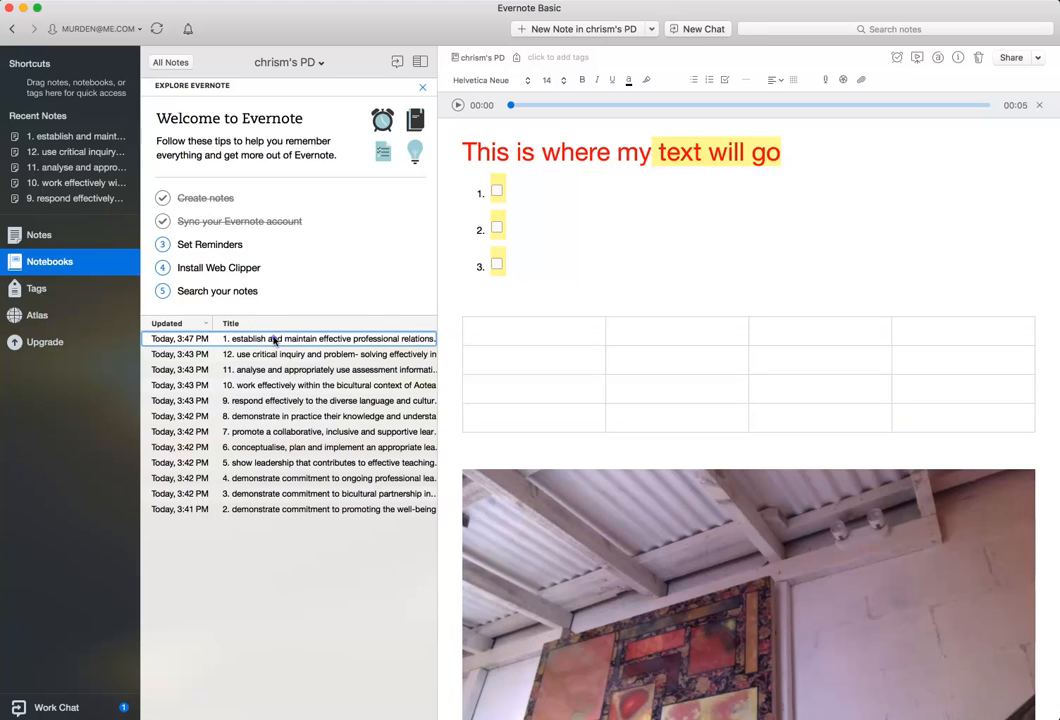
- Select all twelve criterion notes, create a Table of Contents note from them, and open that new note
{"action": "left_click", "coordinate": [274, 340]}
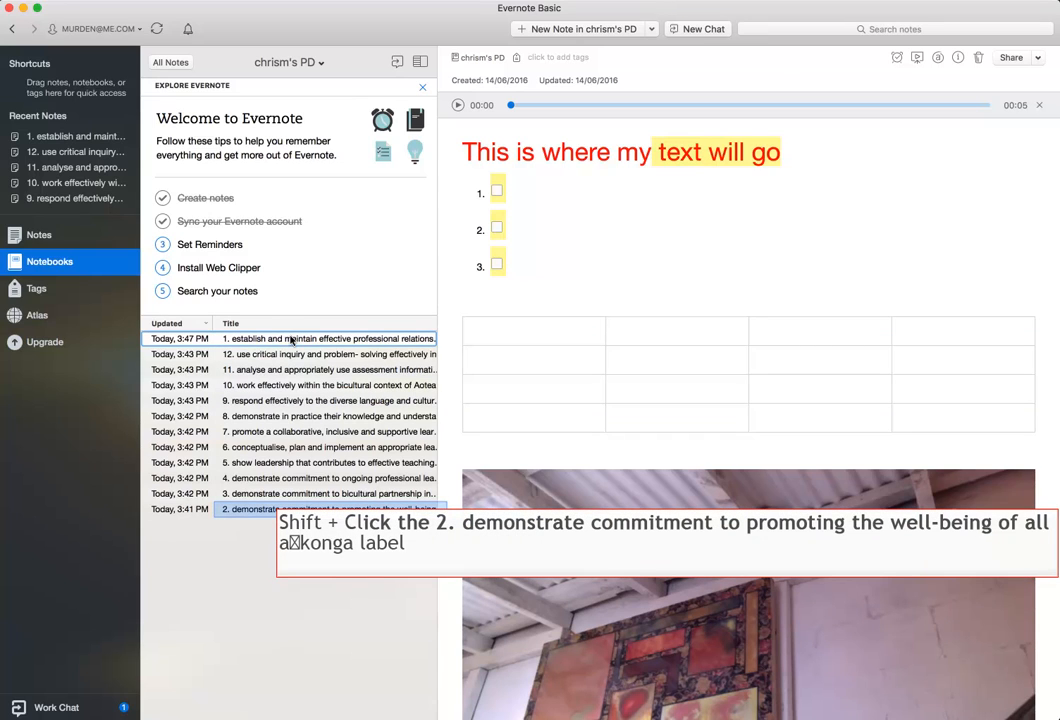
{"action": "left_click", "coordinate": [302, 511], "text": "shift"}
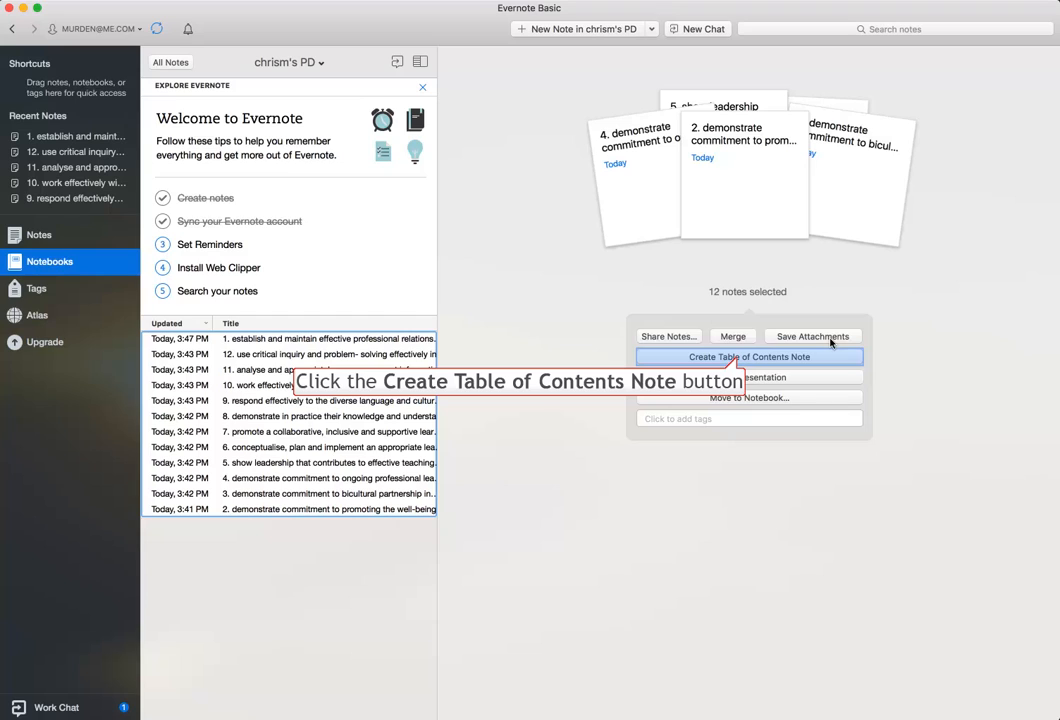
{"action": "left_click", "coordinate": [737, 359]}
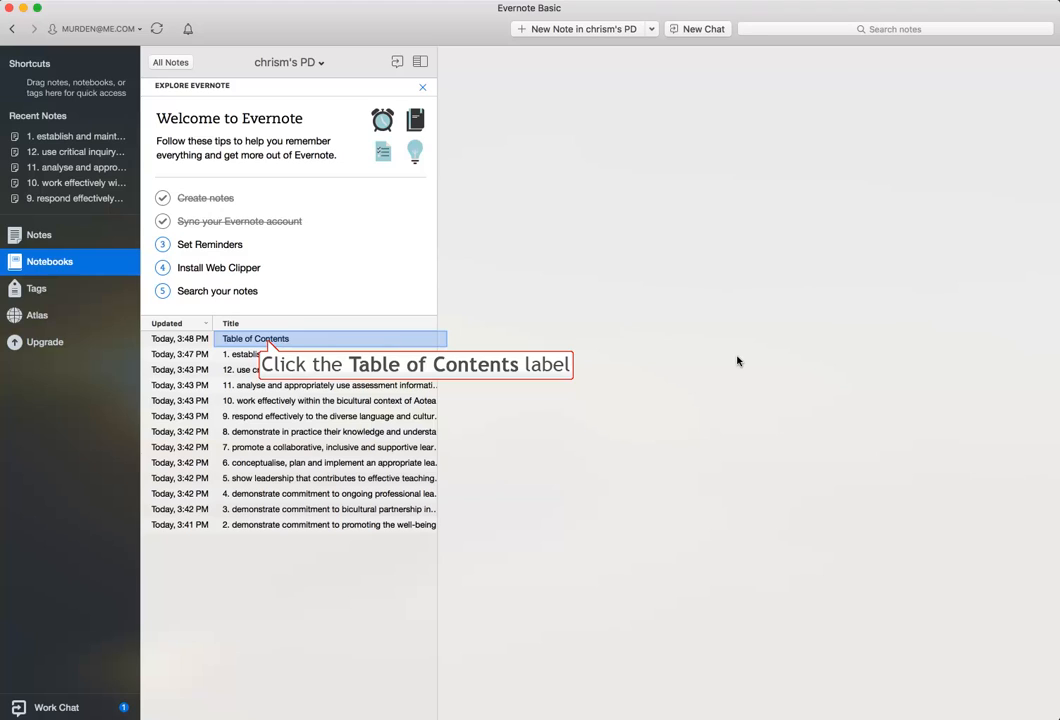
{"action": "left_click", "coordinate": [267, 342]}
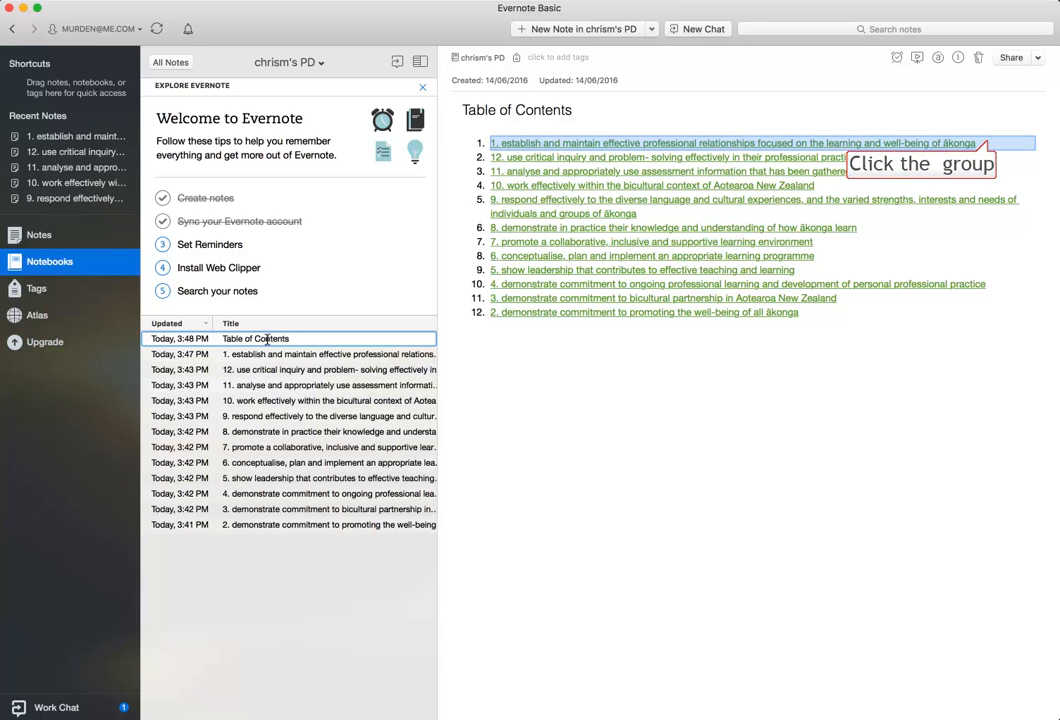
- Add an empty list item after the first link in the Table of Contents and remove it again
{"action": "left_click", "coordinate": [988, 140]}
{"action": "key", "text": "Return"}
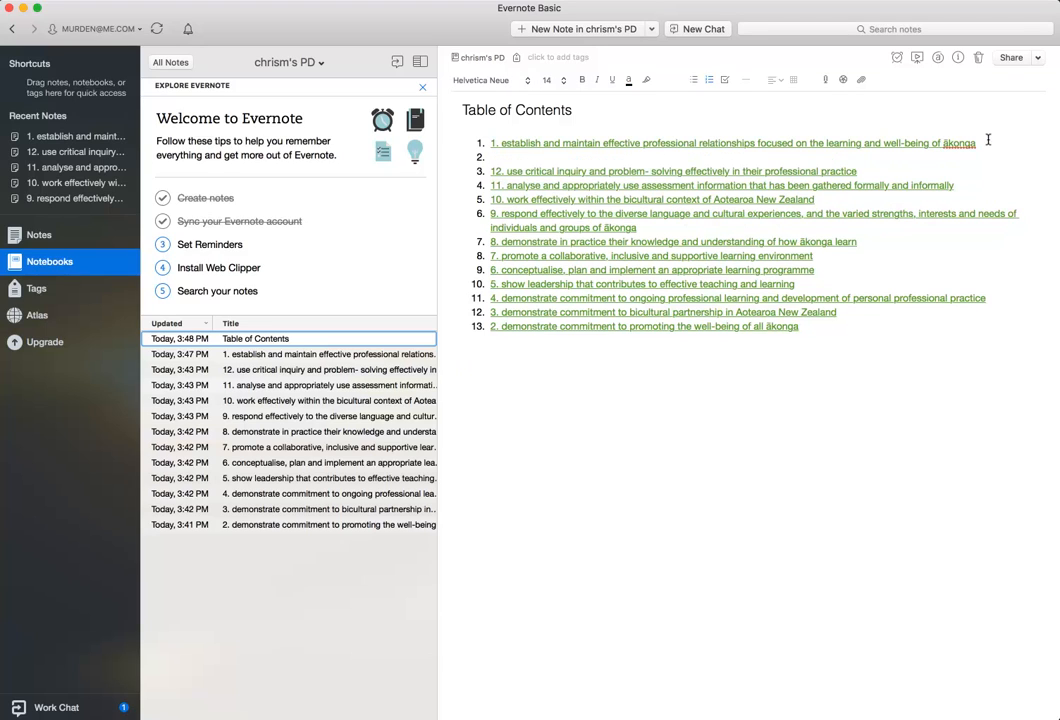
{"action": "key", "text": "BackSpace"}
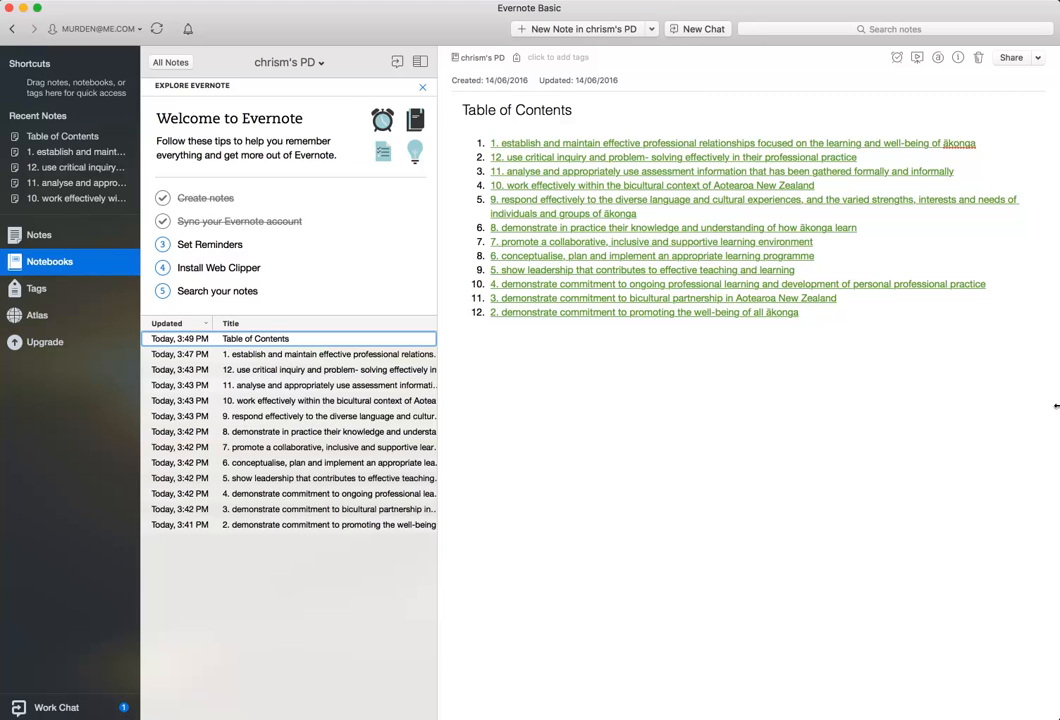
- Narrow the Evernote window, bring up the sharing options, and choose to manage the notebook's permissions
{"action": "left_click_drag", "start_coordinate": [1056, 406], "coordinate": [981, 404]}
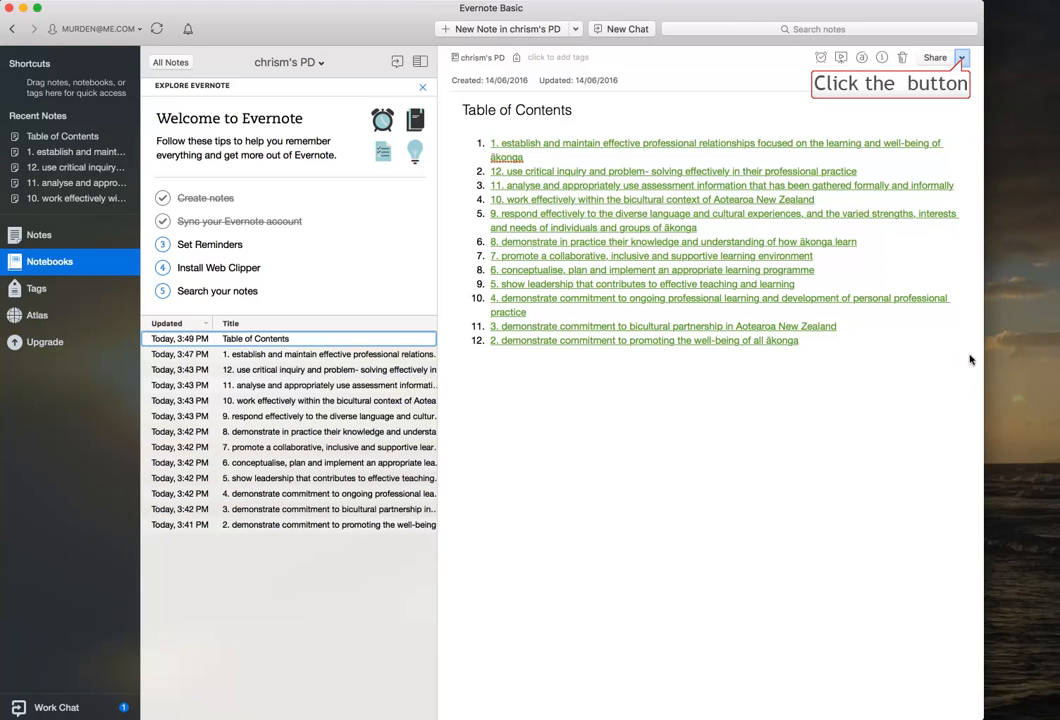
{"action": "left_click", "coordinate": [961, 59]}
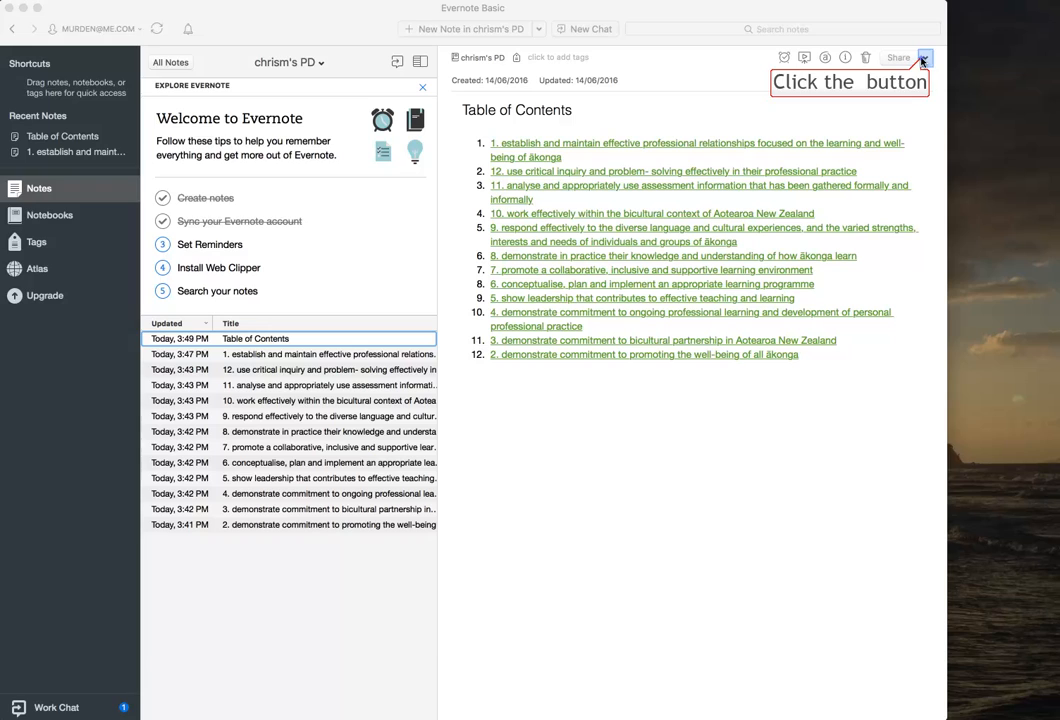
{"action": "left_click", "coordinate": [922, 59]}
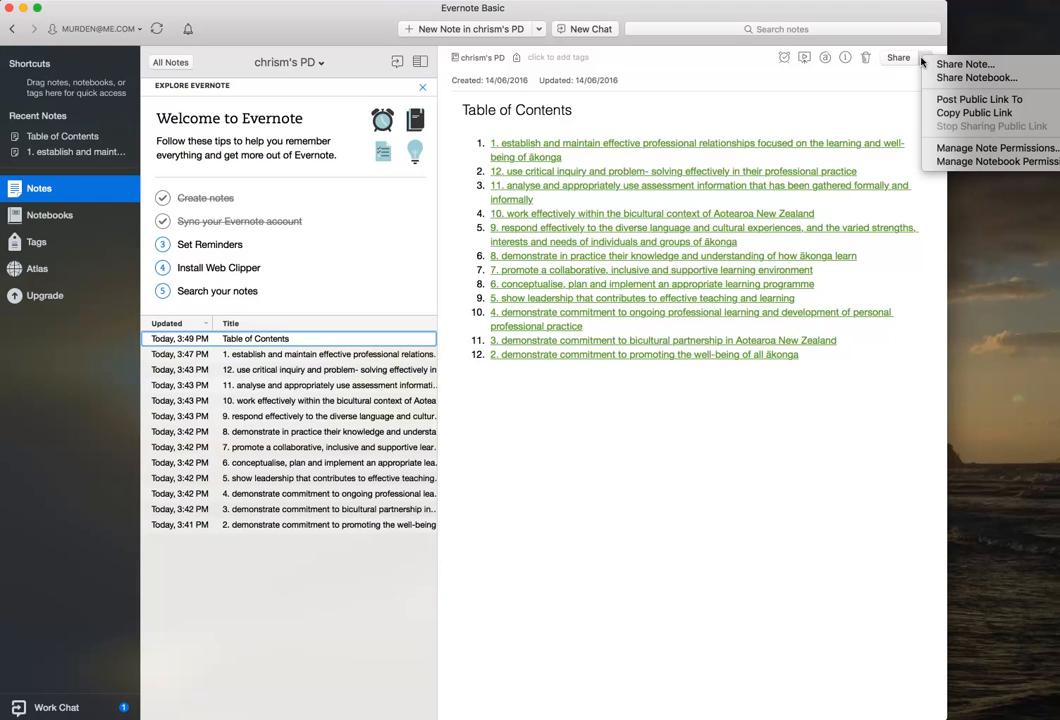
{"action": "left_click", "coordinate": [953, 162]}
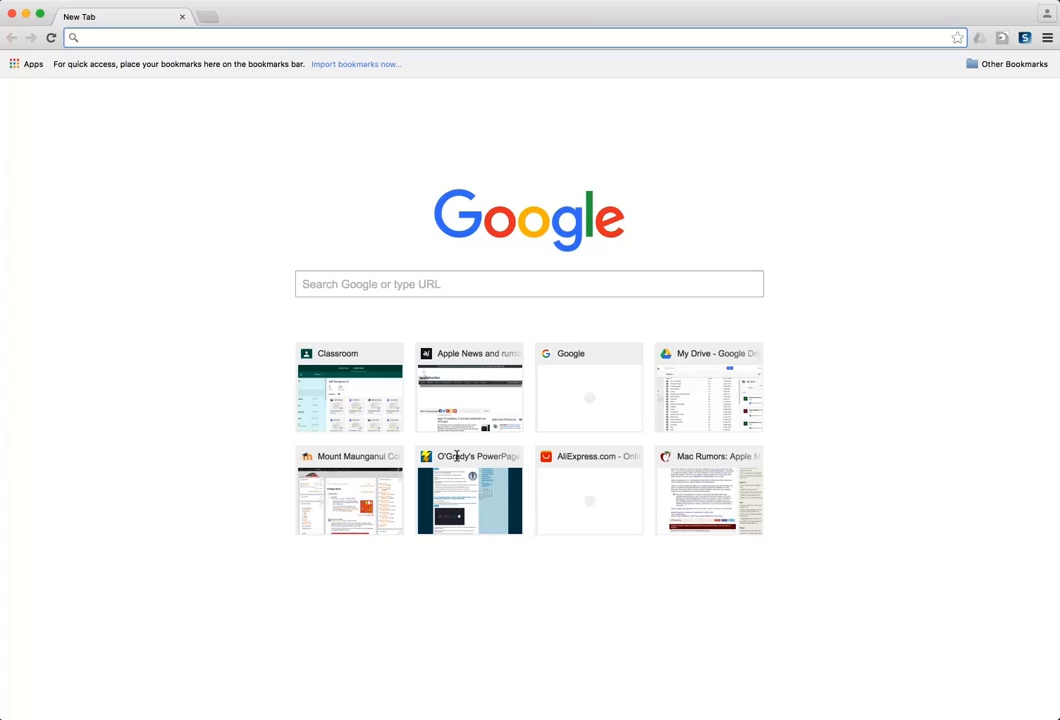
- Open the PD notebook's public Evernote link in Chrome and view the notebook without joining it
{"action": "type", "text": "https://www.evernote.com/pub/murden137/chrismspd"}
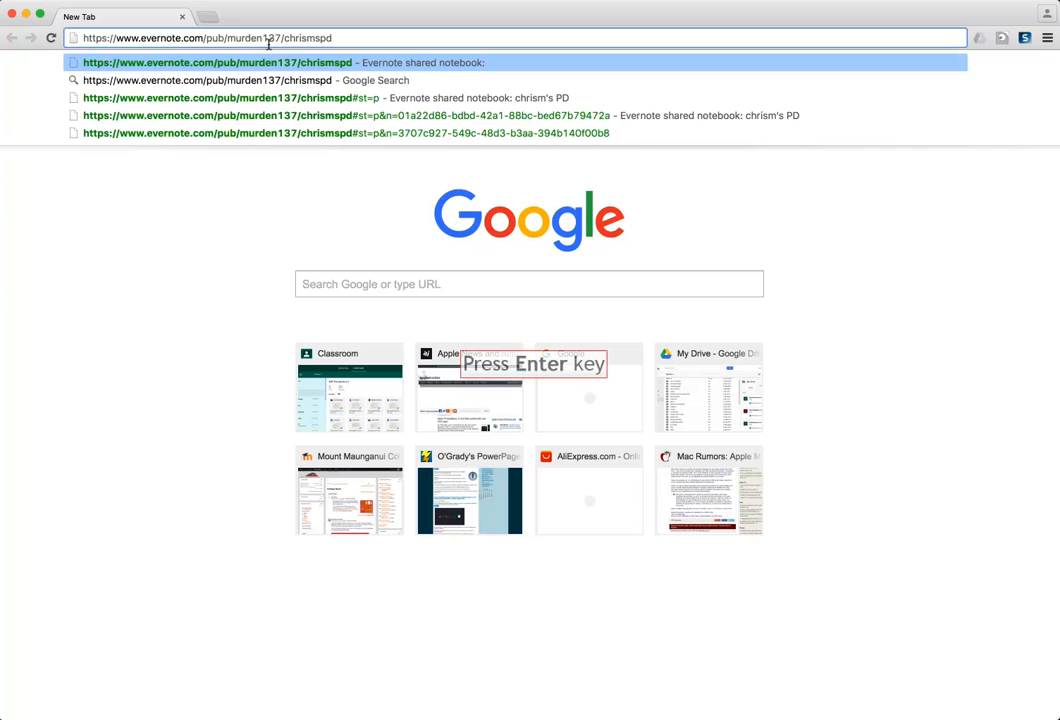
{"action": "key", "text": "Return"}
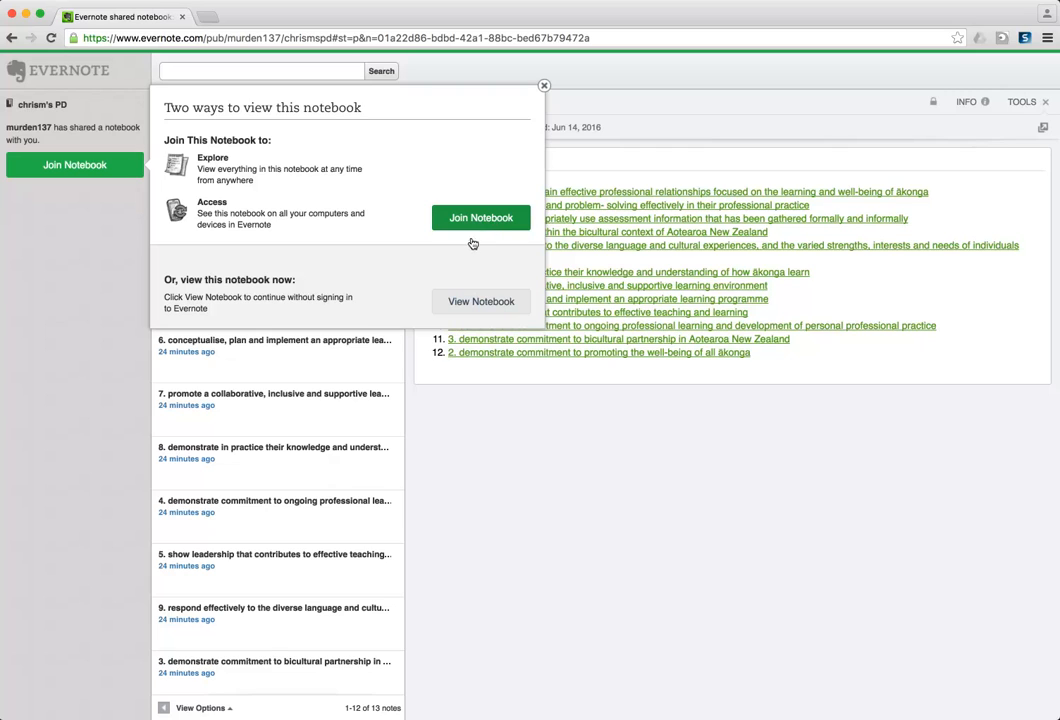
{"action": "left_click", "coordinate": [466, 305]}
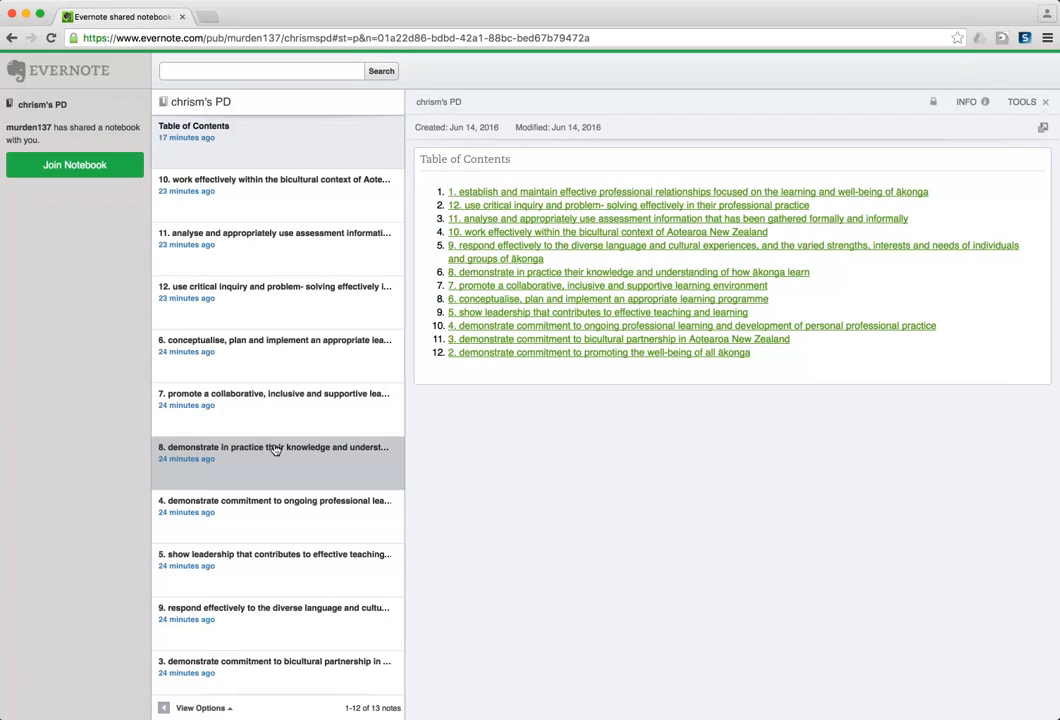
- Examine the shared notebook's first criterion note, look into several other criterion notes, and return to the Table of Contents
{"action": "scroll", "coordinate": [277, 447], "scroll_direction": "down", "scroll_amount": 3}
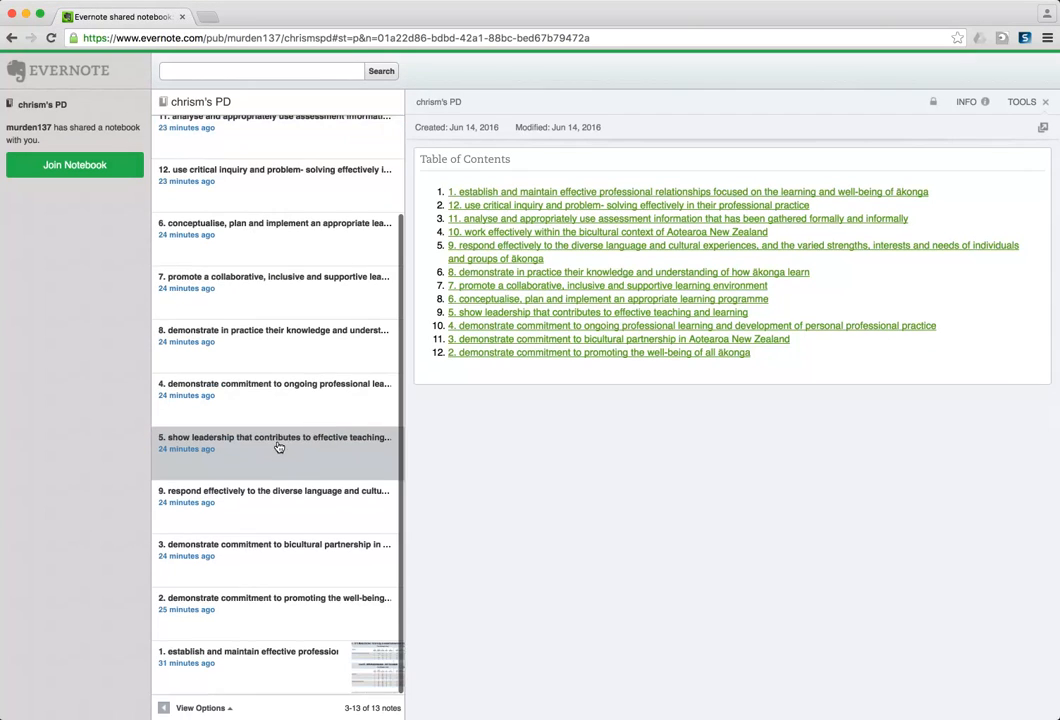
{"action": "left_click", "coordinate": [244, 659]}
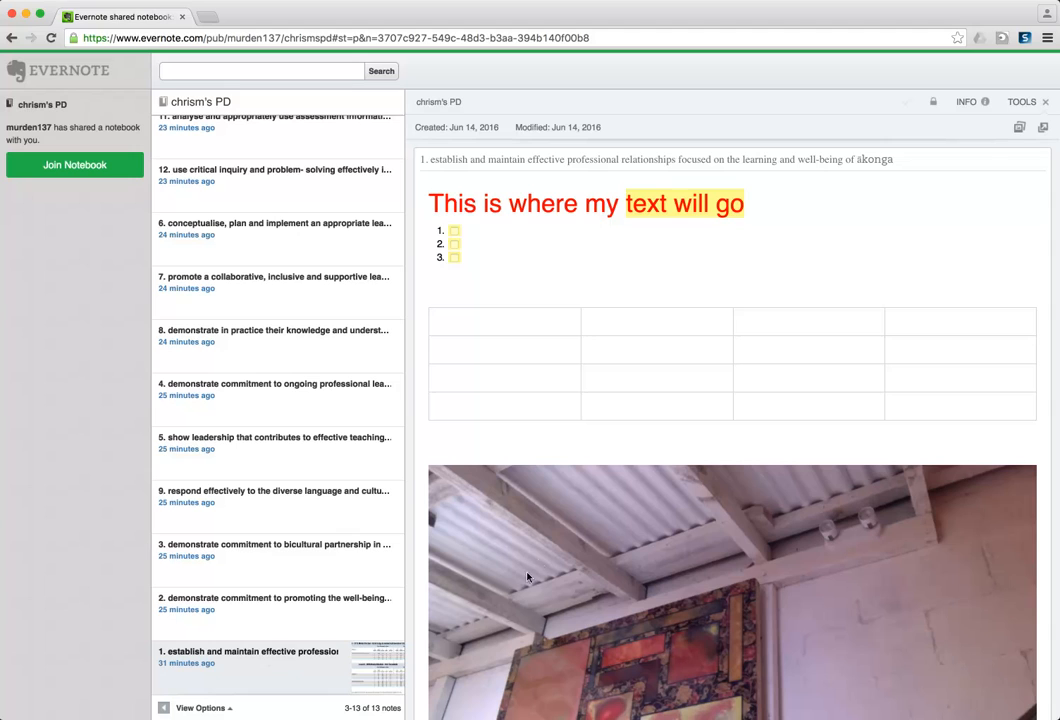
{"action": "scroll", "coordinate": [576, 445], "scroll_direction": "down", "scroll_amount": 10}
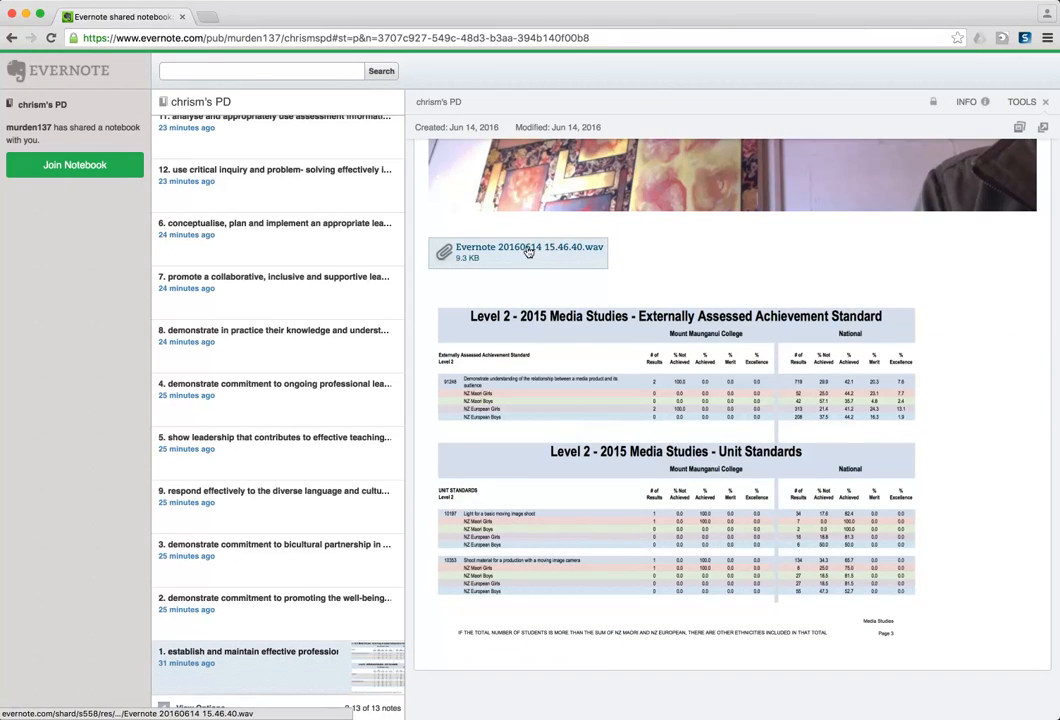
{"action": "left_click", "coordinate": [240, 553]}
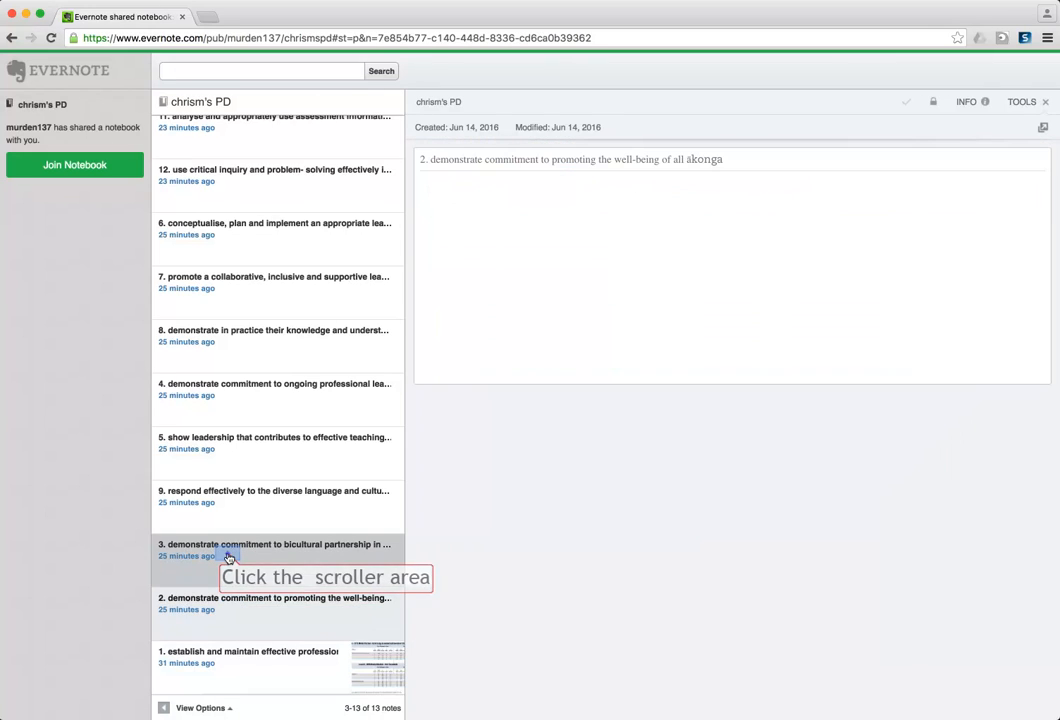
{"action": "left_click", "coordinate": [227, 498]}
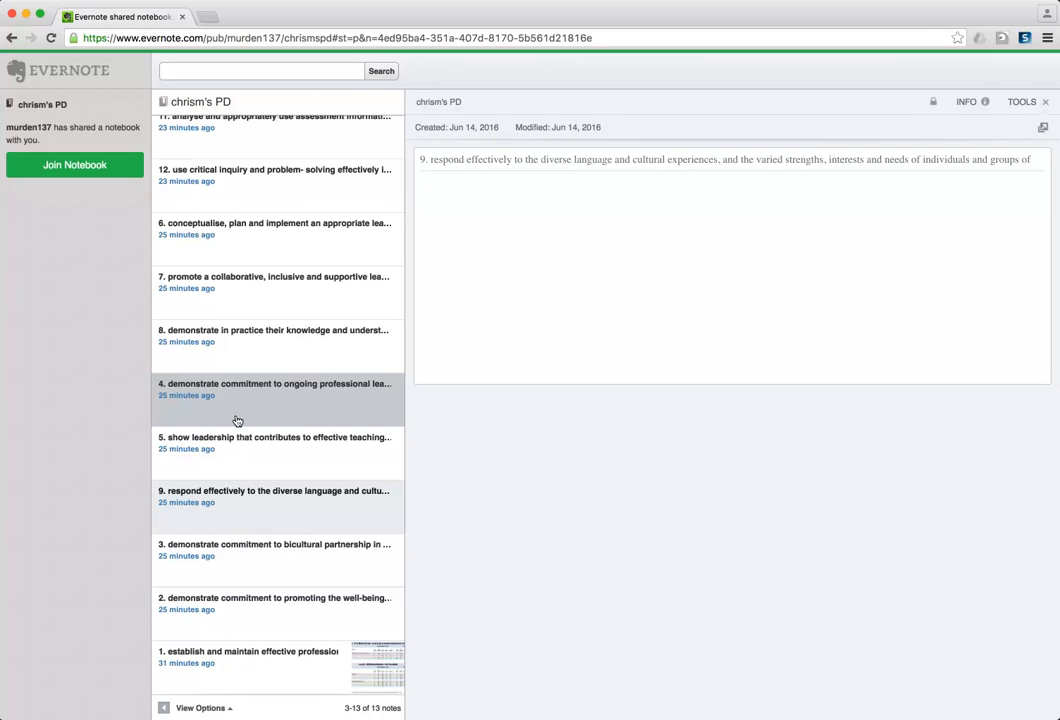
{"action": "scroll", "coordinate": [237, 419], "scroll_direction": "up", "scroll_amount": 3}
{"action": "left_click", "coordinate": [210, 138]}
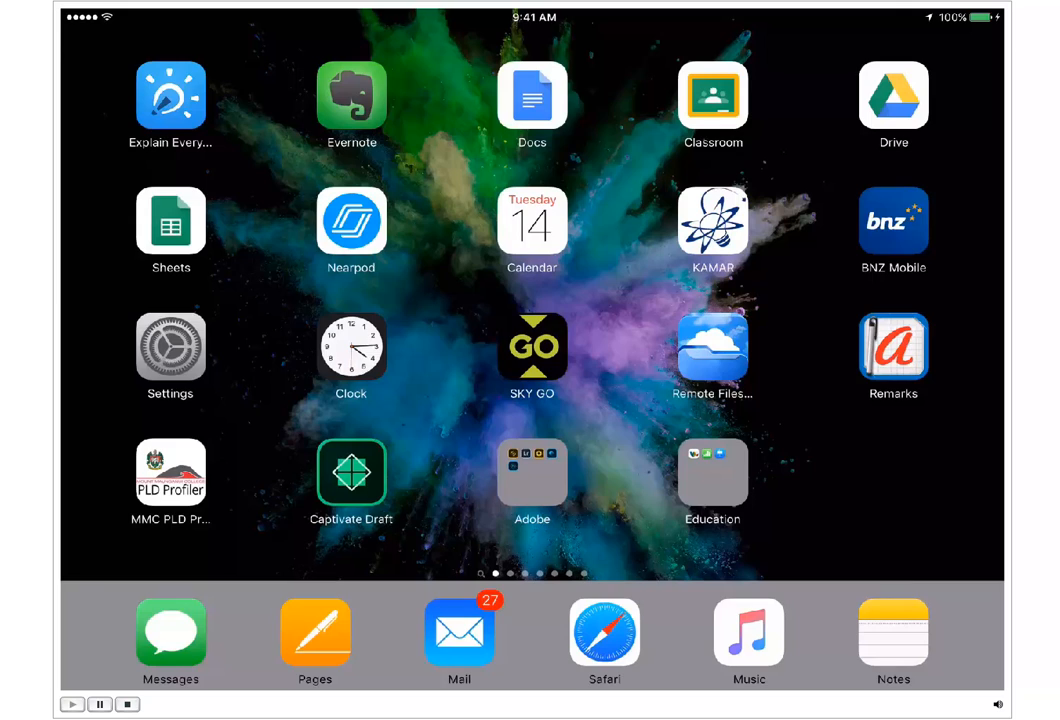
- Open the PD notebook in Evernote on the iPad and open the note for criterion 1
{"action": "left_click", "coordinate": [352, 96]}
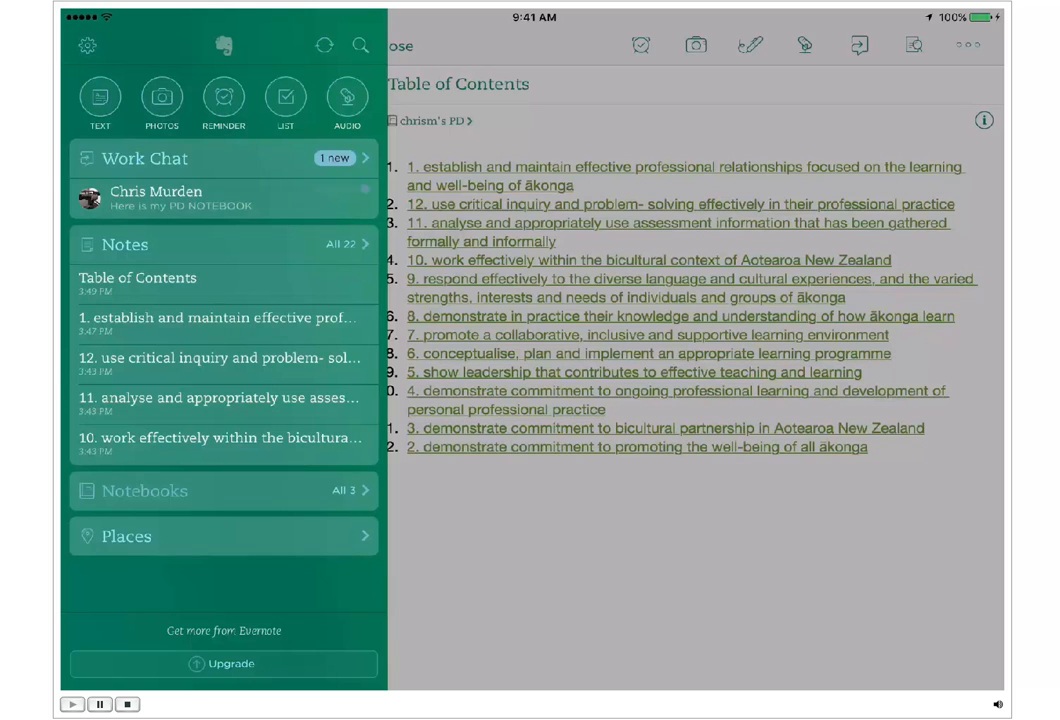
{"action": "left_click", "coordinate": [224, 490]}
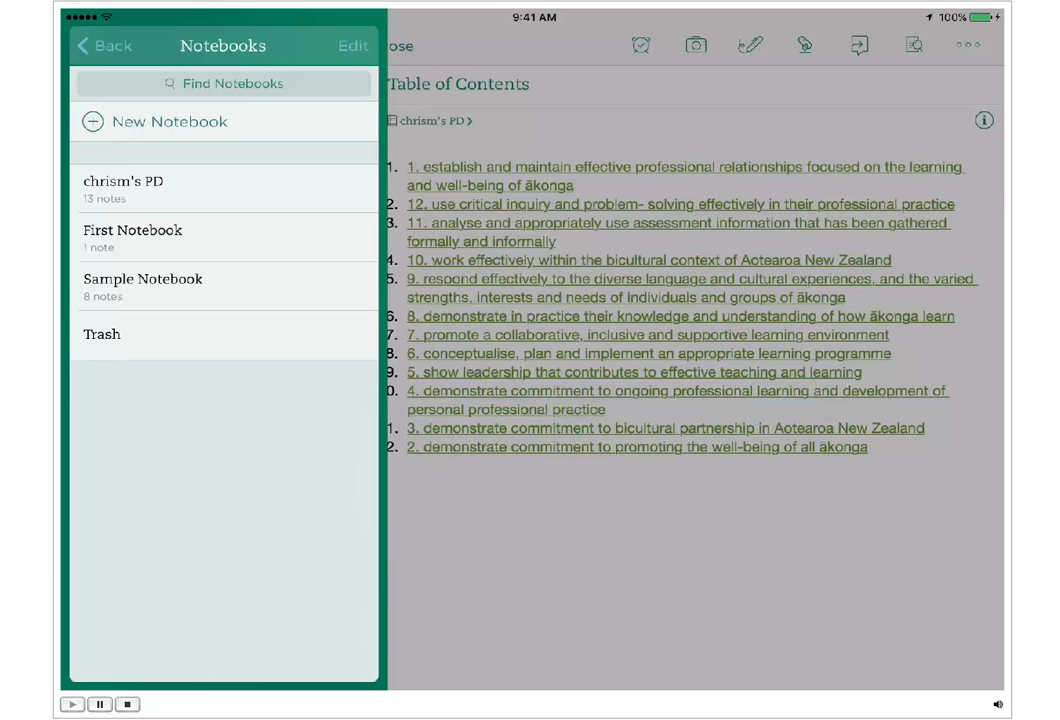
{"action": "left_click", "coordinate": [224, 188]}
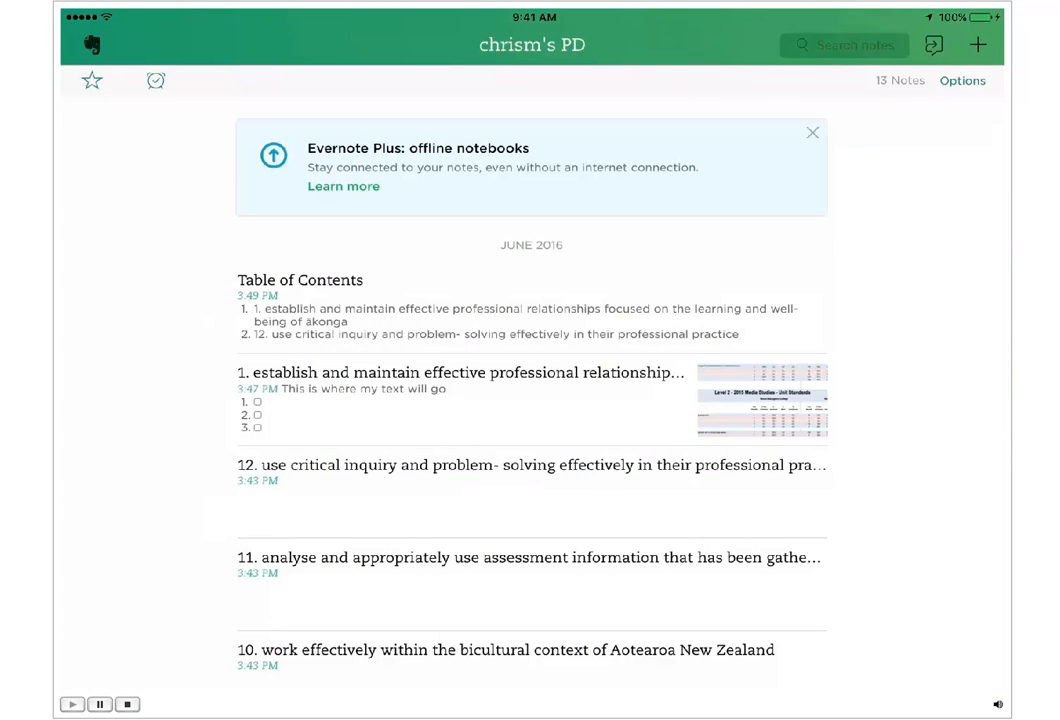
{"action": "scroll", "coordinate": [532, 450], "scroll_direction": "down", "scroll_amount": 5}
{"action": "scroll", "coordinate": [532, 450], "scroll_direction": "up", "scroll_amount": 5}
{"action": "left_click", "coordinate": [480, 398]}
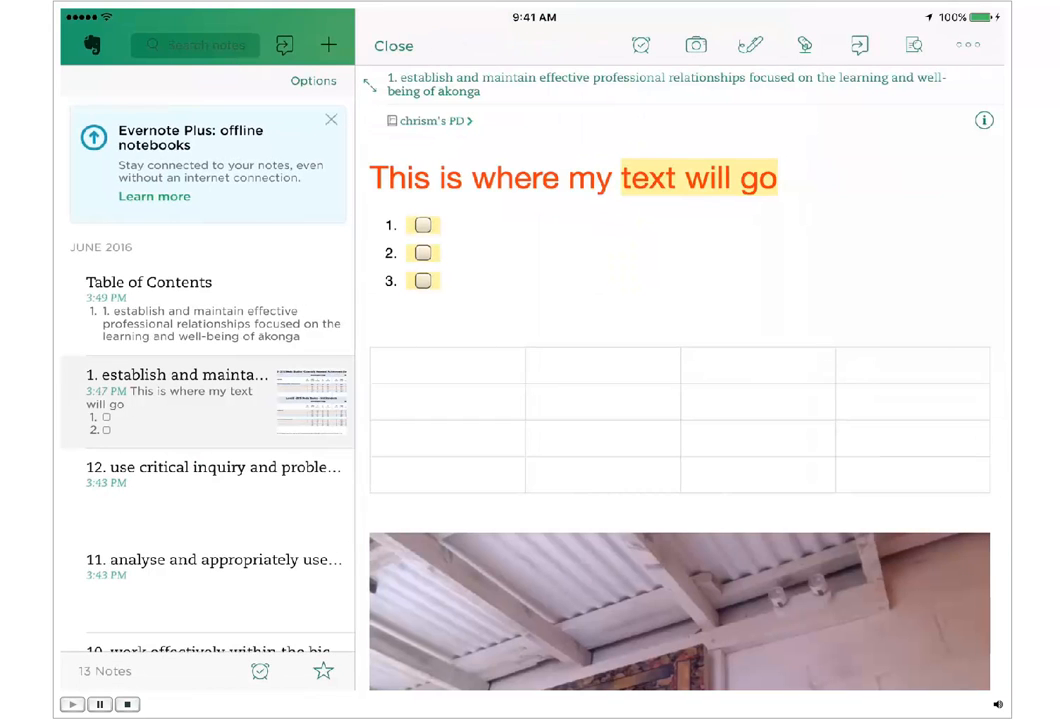
- Review the note's text, table, photo and results image, and download and play the attached audio recording
{"action": "scroll", "coordinate": [680, 380], "scroll_direction": "down", "scroll_amount": 10}
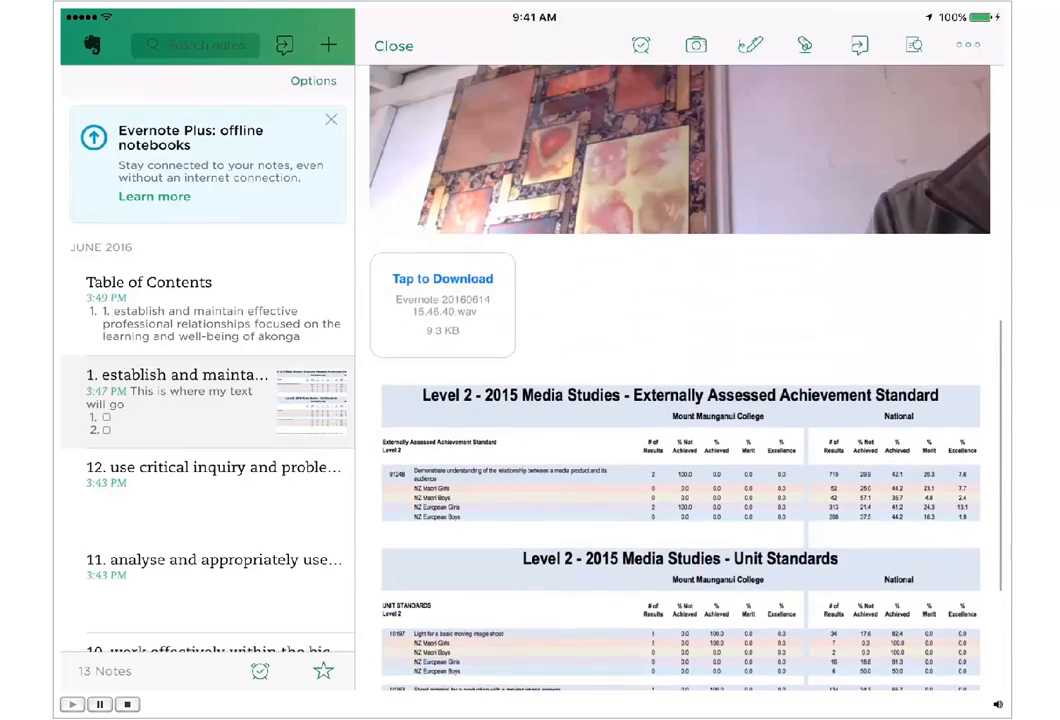
{"action": "scroll", "coordinate": [680, 380], "scroll_direction": "up", "scroll_amount": 10}
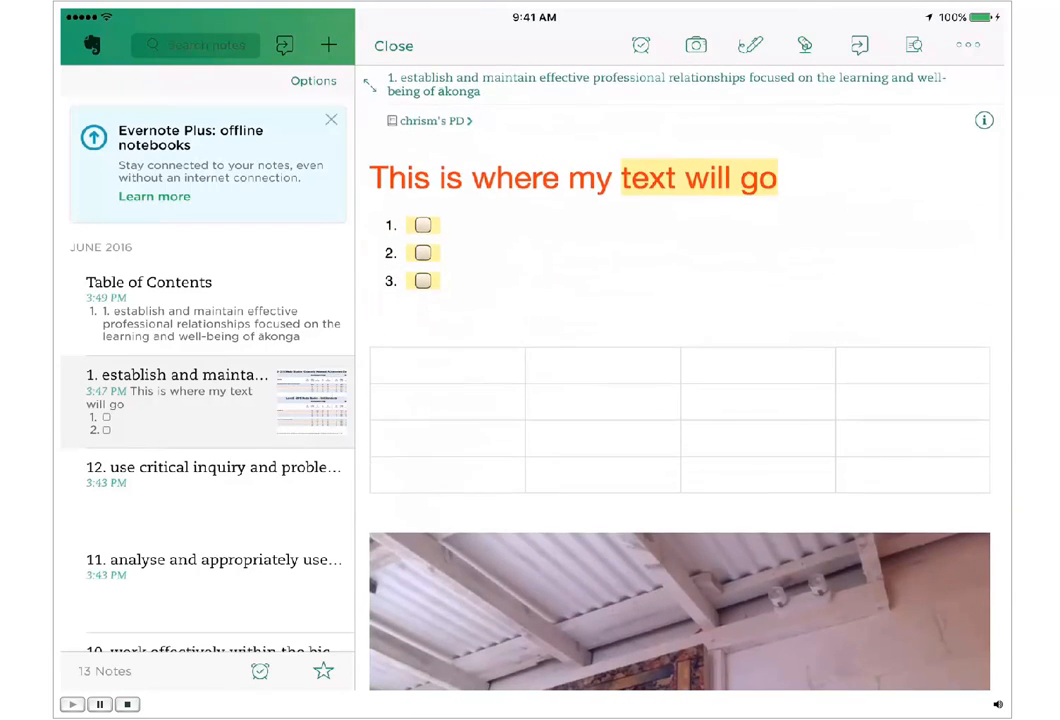
{"action": "scroll", "coordinate": [680, 380], "scroll_direction": "down", "scroll_amount": 10}
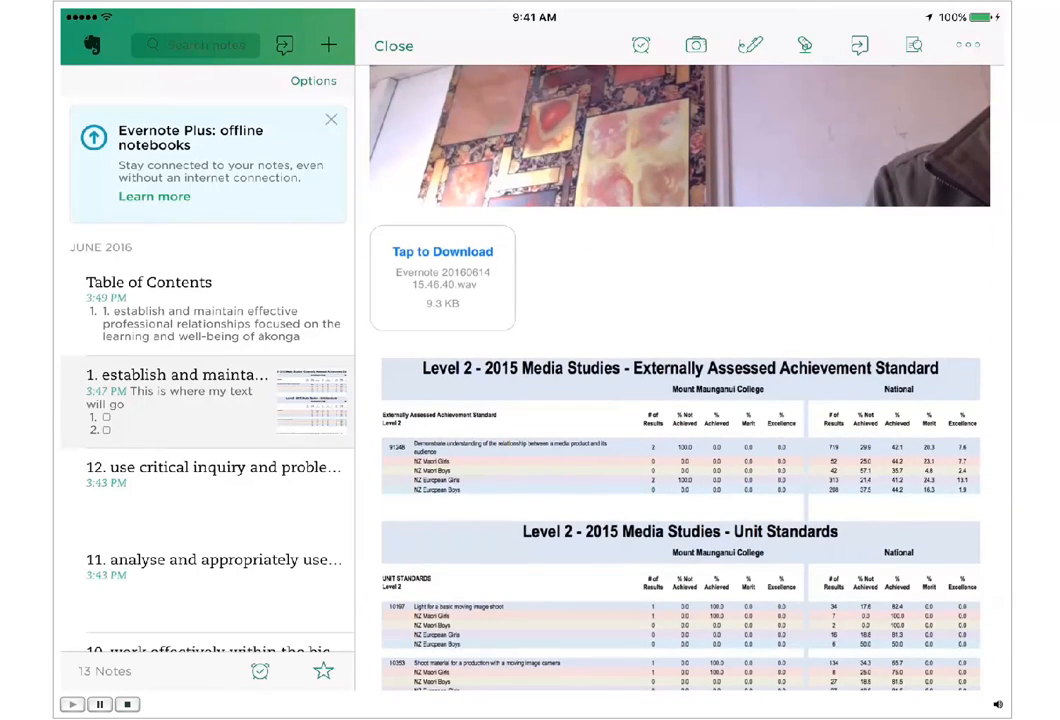
{"action": "left_click", "coordinate": [443, 278]}
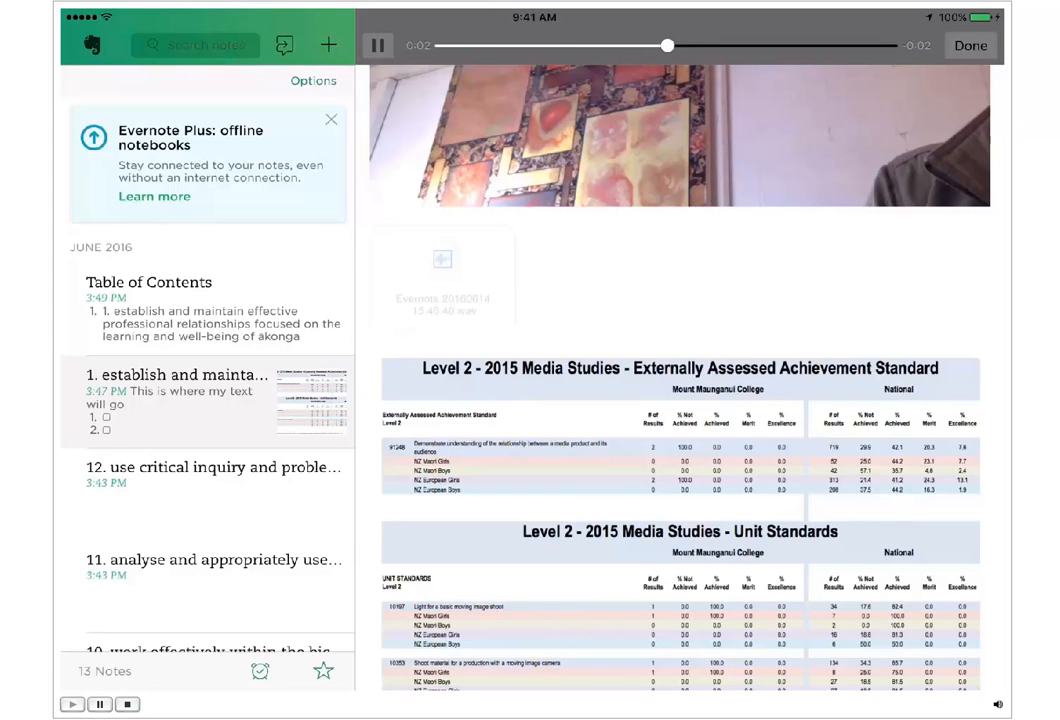
{"action": "scroll", "coordinate": [680, 380], "scroll_direction": "up", "scroll_amount": 3}
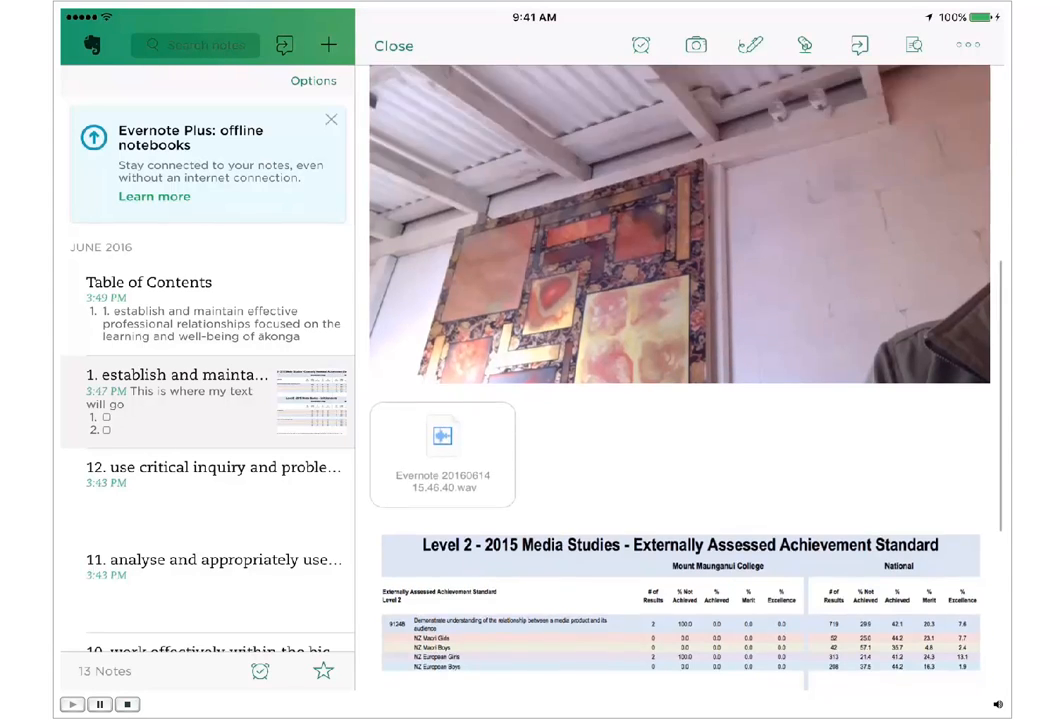
{"action": "scroll", "coordinate": [680, 380], "scroll_direction": "up", "scroll_amount": 5}
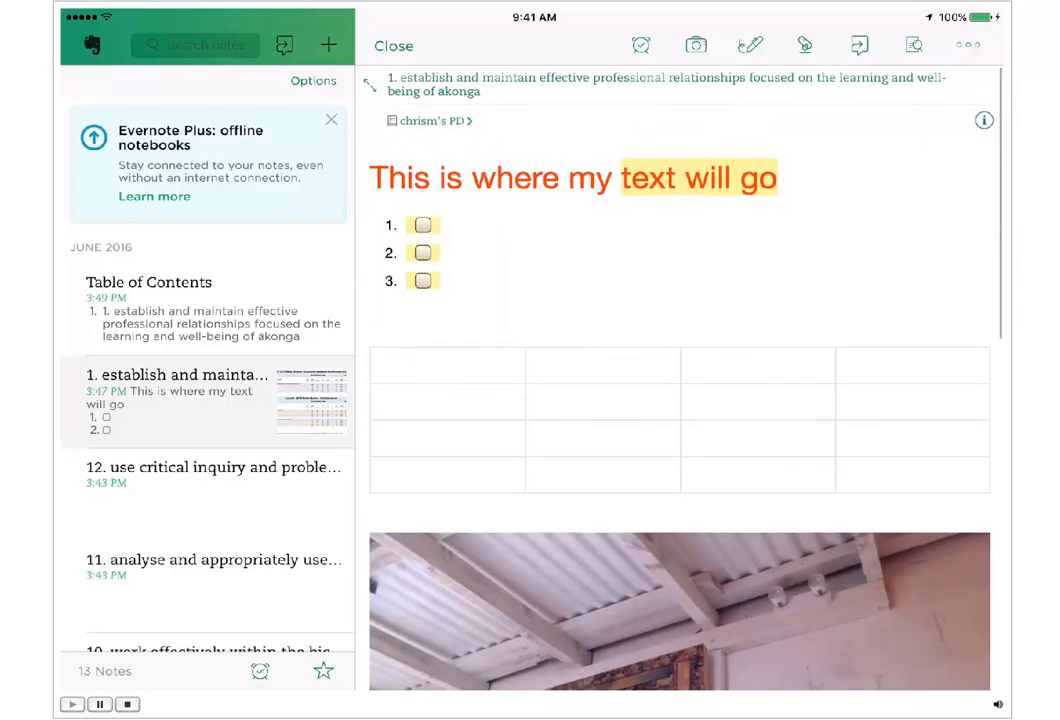
- Add a blank line between the numbered checkboxes and the table, and record a short audio clip there
{"action": "left_click", "coordinate": [374, 325]}
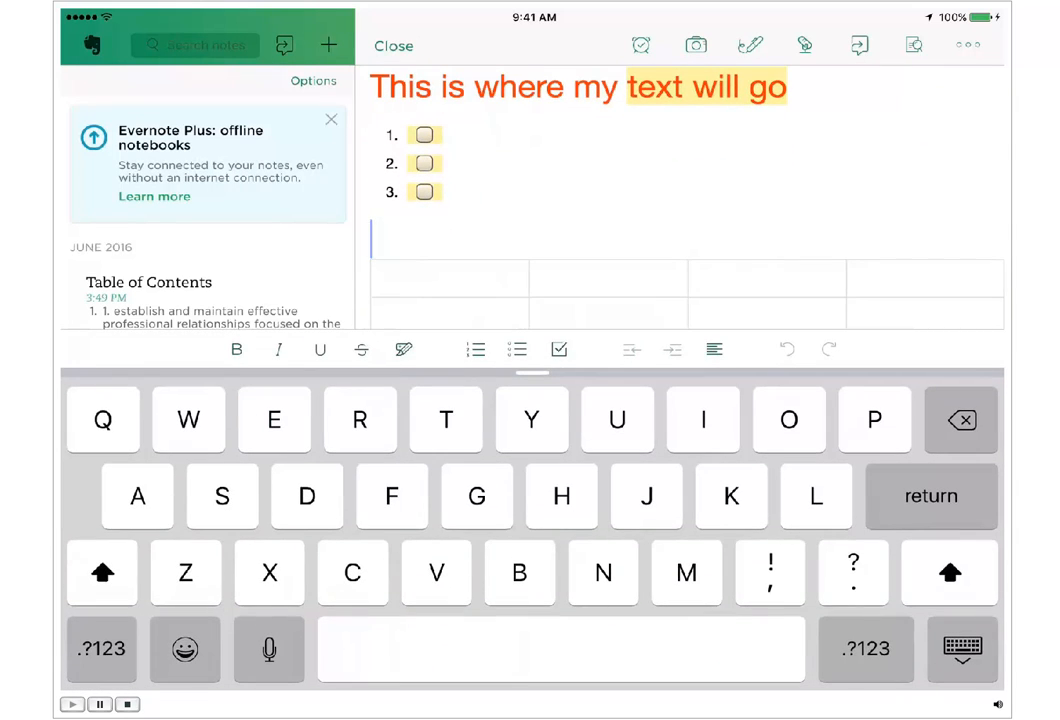
{"action": "key", "text": "Return"}
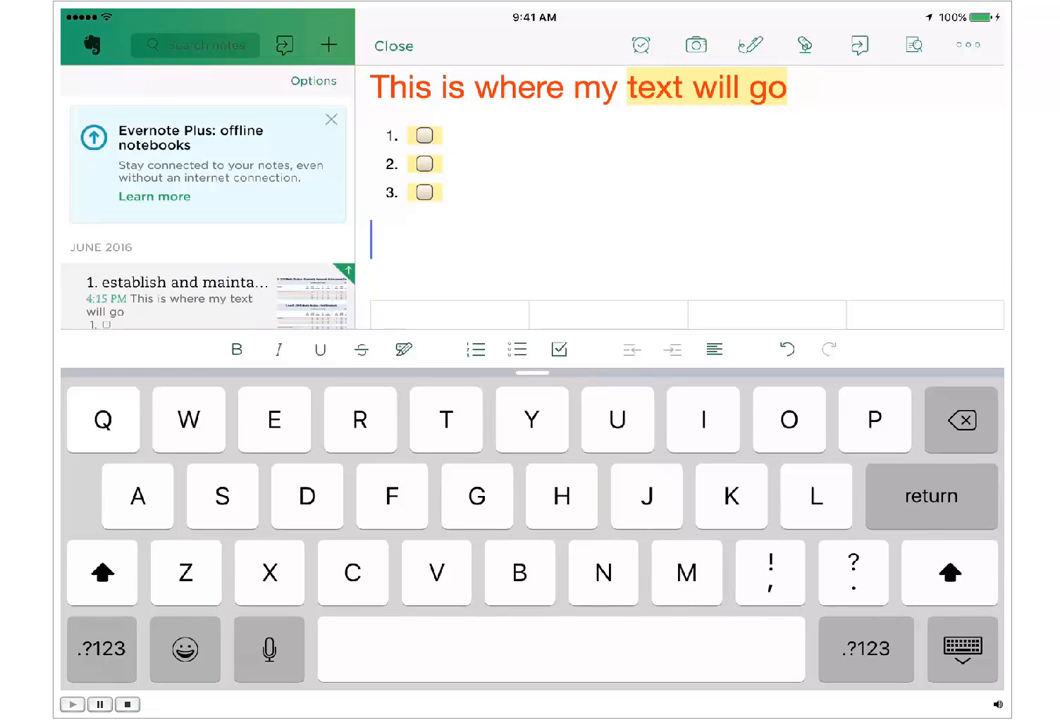
{"action": "left_click", "coordinate": [805, 45]}
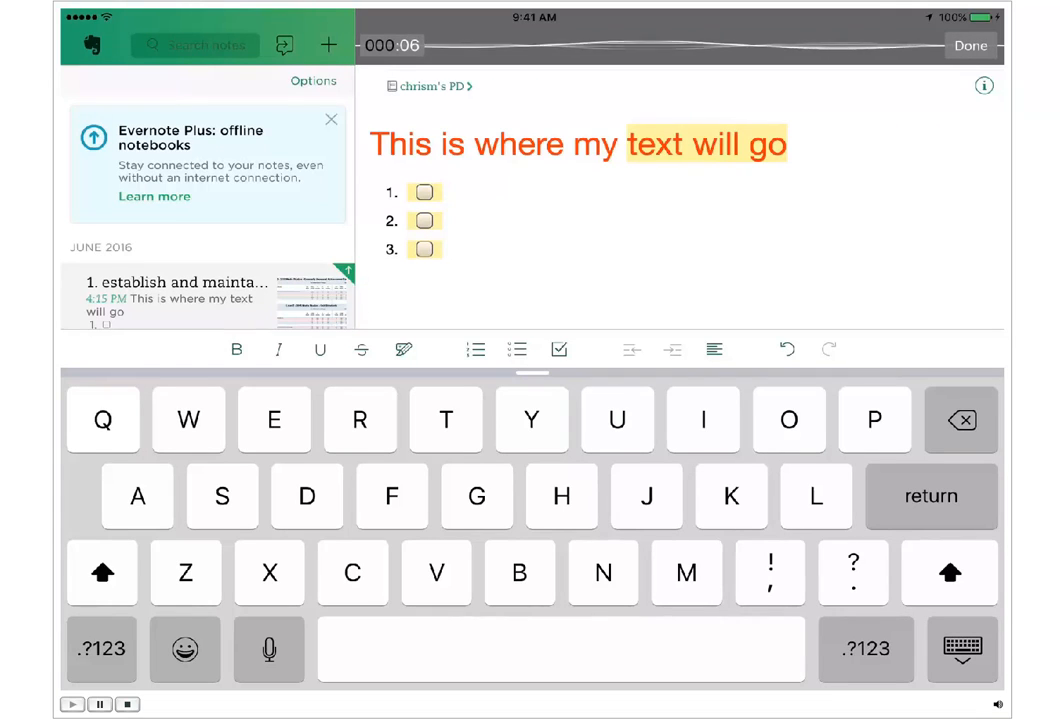
{"action": "left_click", "coordinate": [970, 46]}
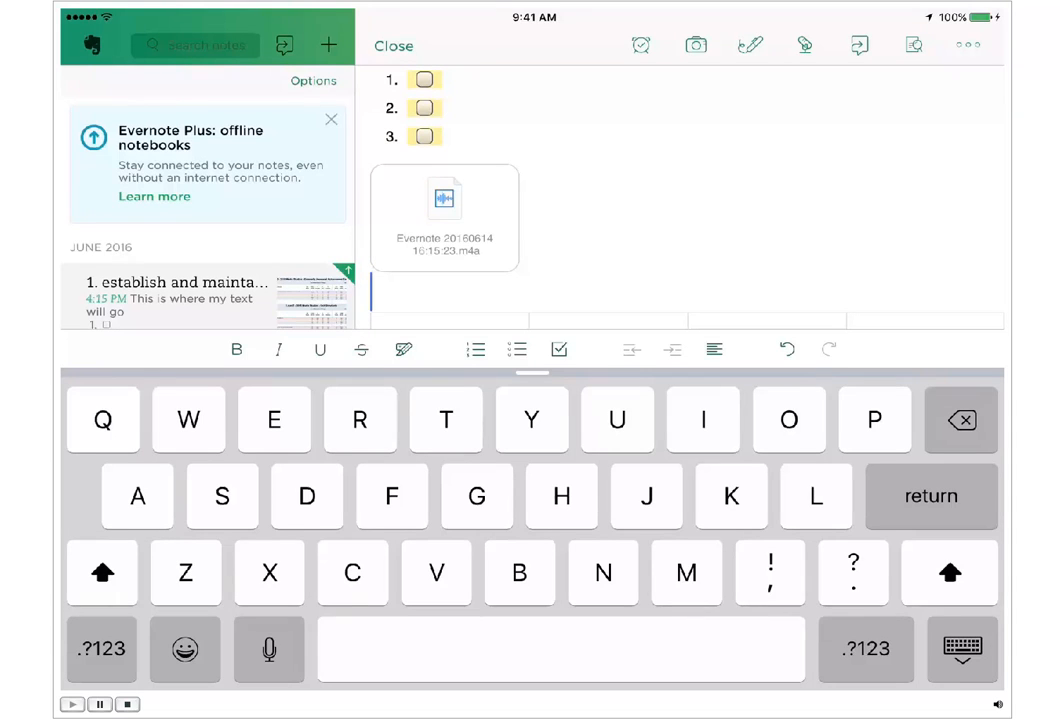
- Insert the saved photo of the bicycle on the orange wall from the Camera Roll below the audio clip
{"action": "left_click", "coordinate": [696, 45]}
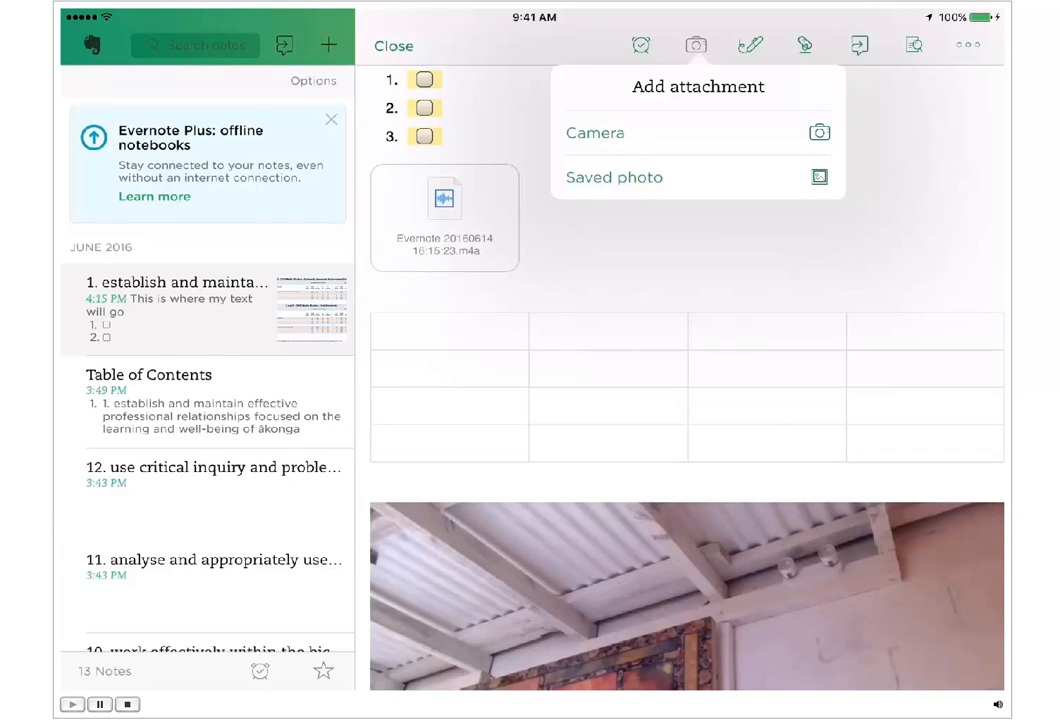
{"action": "left_click", "coordinate": [697, 256]}
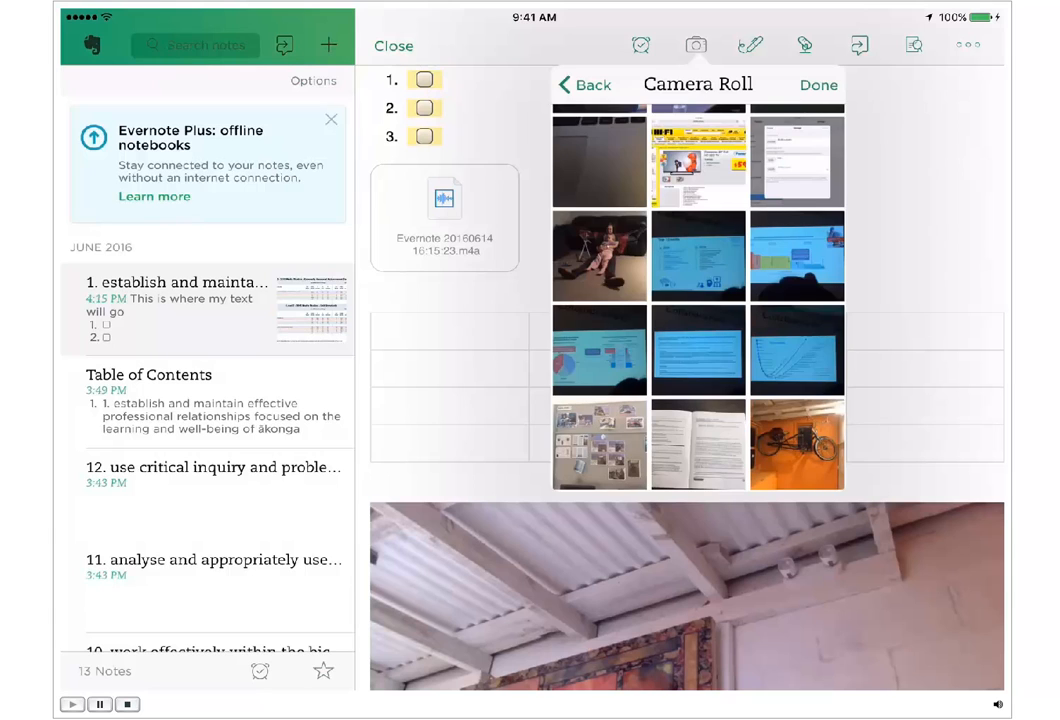
{"action": "left_click", "coordinate": [797, 444]}
{"action": "left_click", "coordinate": [818, 85]}
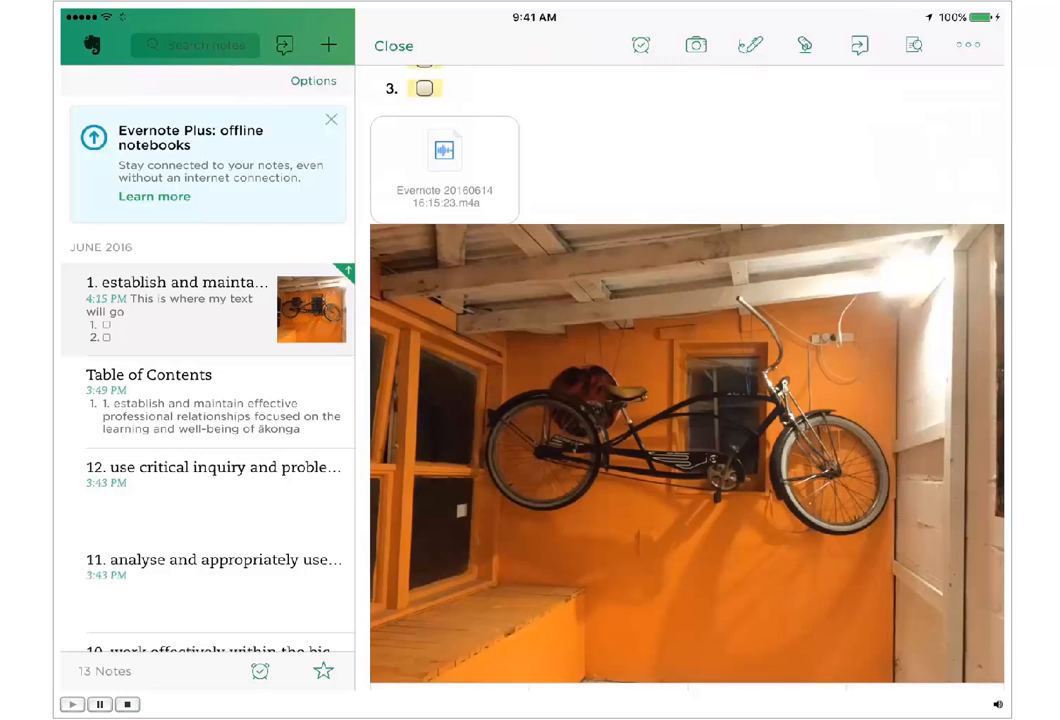
{"action": "scroll", "coordinate": [687, 400], "scroll_direction": "up", "scroll_amount": 5}
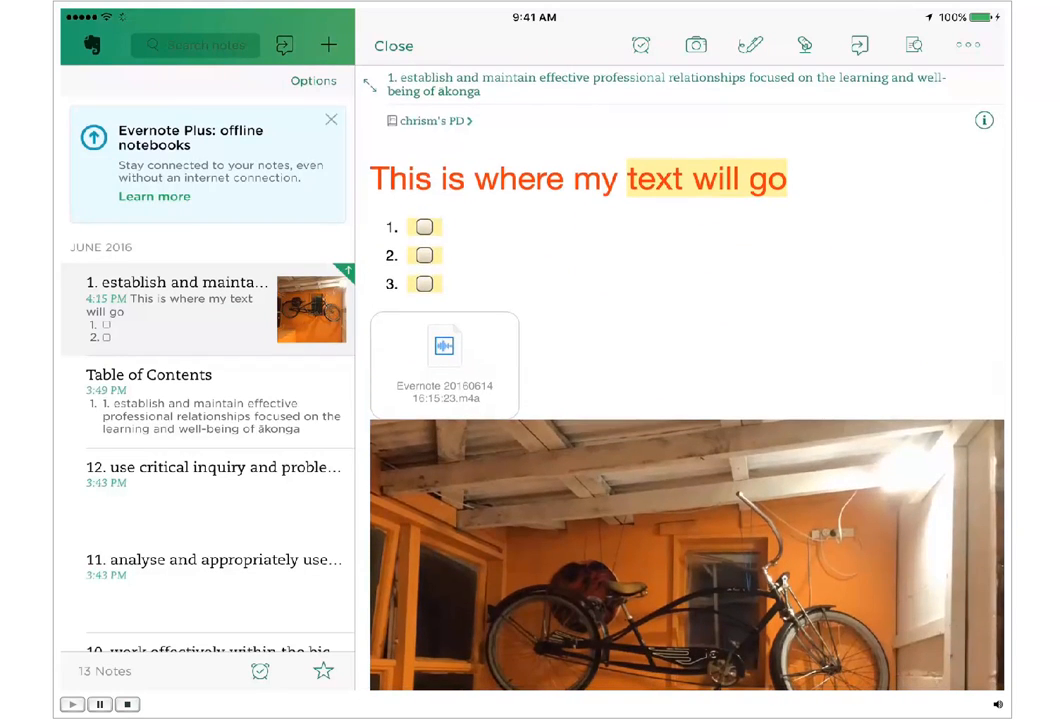
- View the note's sharing form without sending it, and add a reminder to the note without a date, accepting reminder emails
{"action": "left_click", "coordinate": [860, 45]}
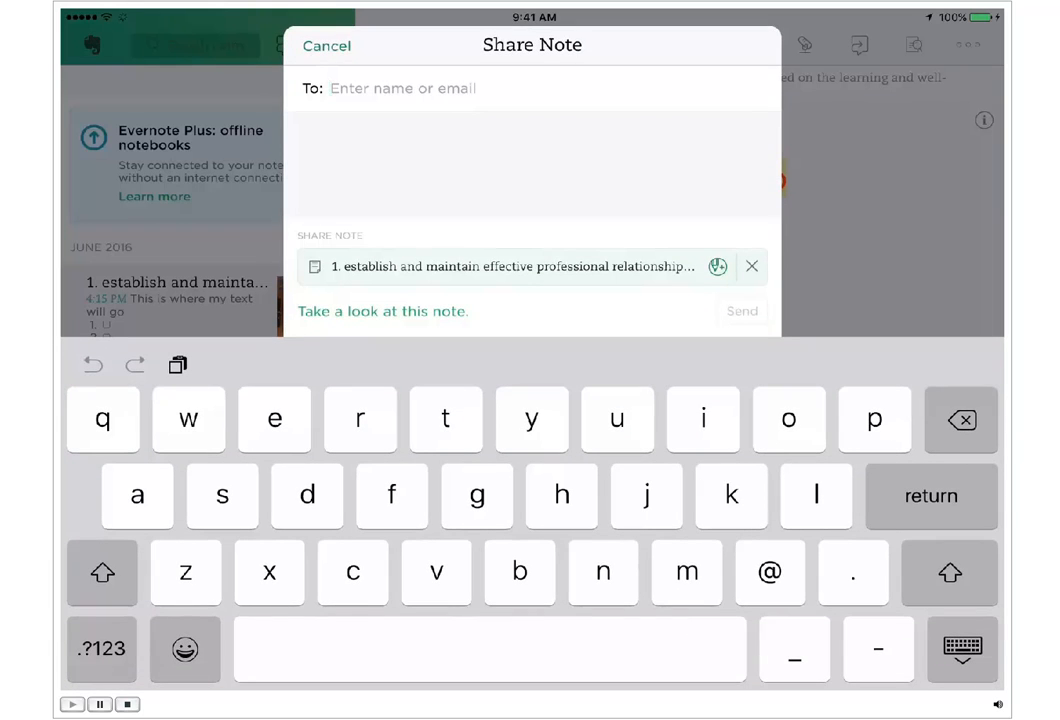
{"action": "left_click", "coordinate": [327, 46]}
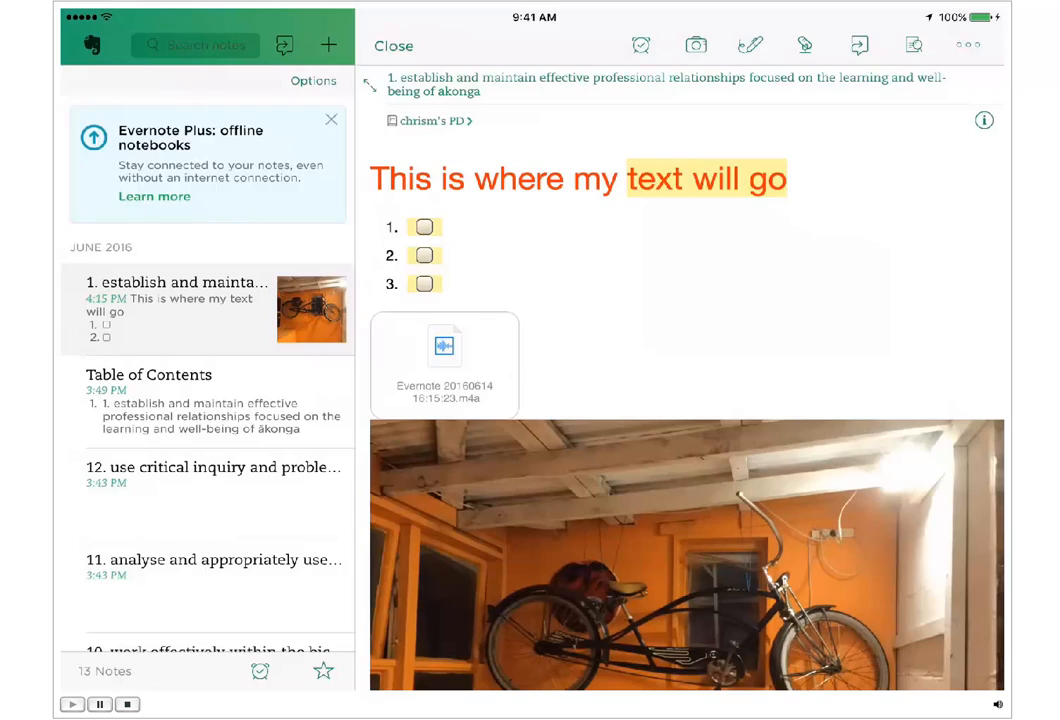
{"action": "left_click", "coordinate": [641, 45]}
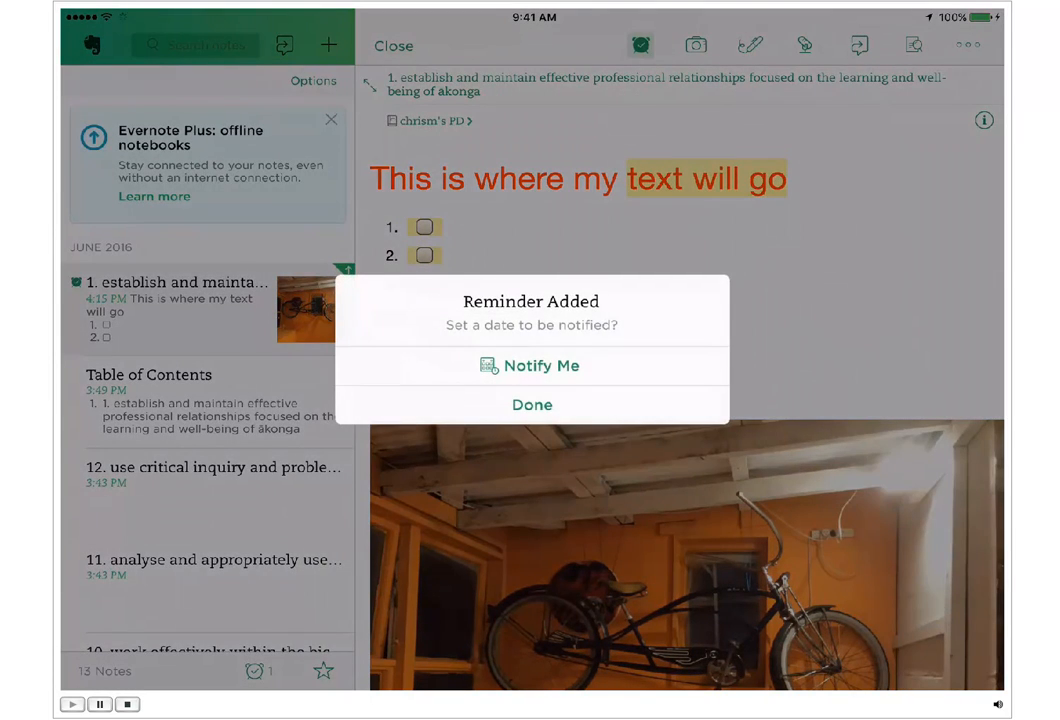
{"action": "left_click", "coordinate": [532, 405]}
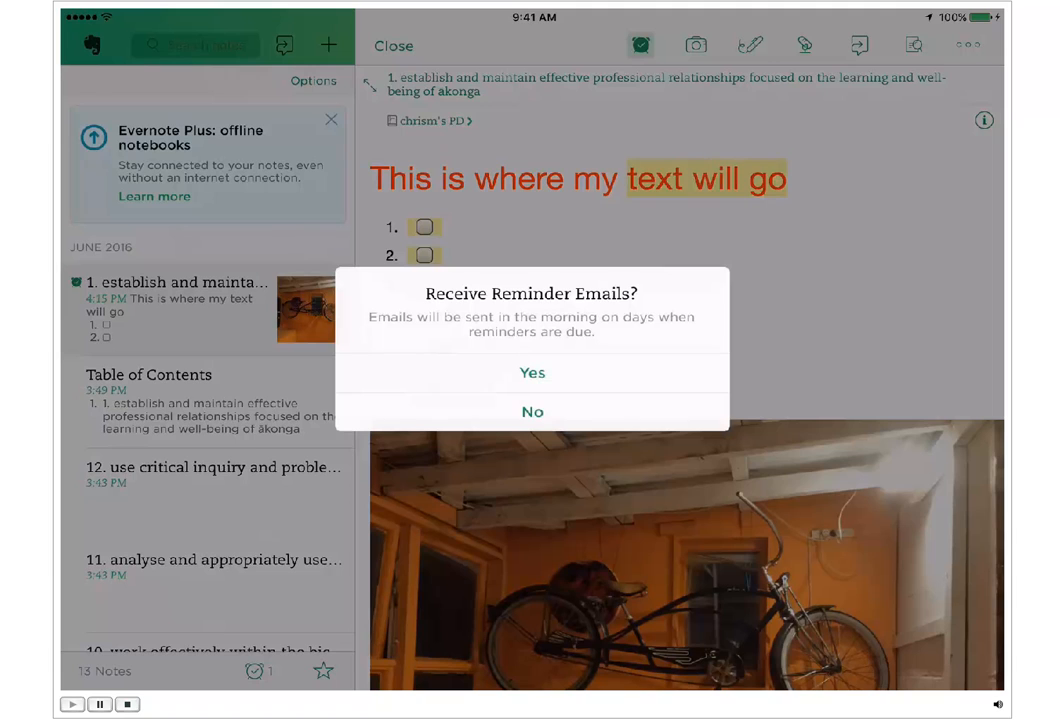
{"action": "left_click", "coordinate": [532, 373]}
- Review the edited note from its heading to the lower photo, and look at the account's list of notebooks
{"action": "scroll", "coordinate": [687, 400], "scroll_direction": "down", "scroll_amount": 8}
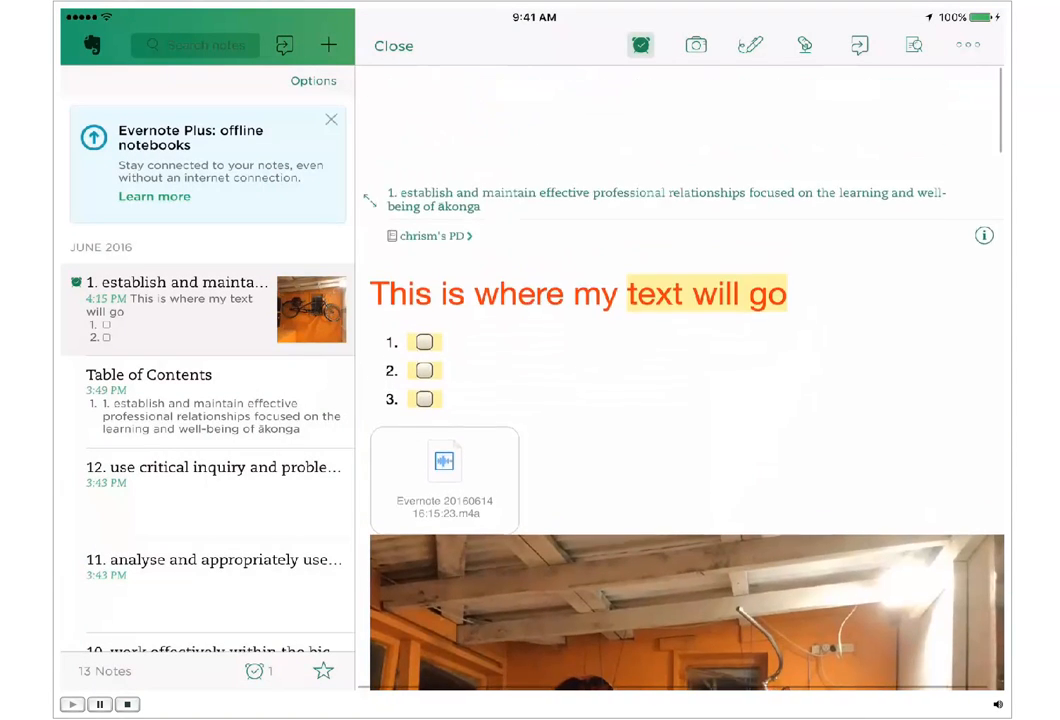
{"action": "scroll", "coordinate": [687, 370], "scroll_direction": "down", "scroll_amount": 15}
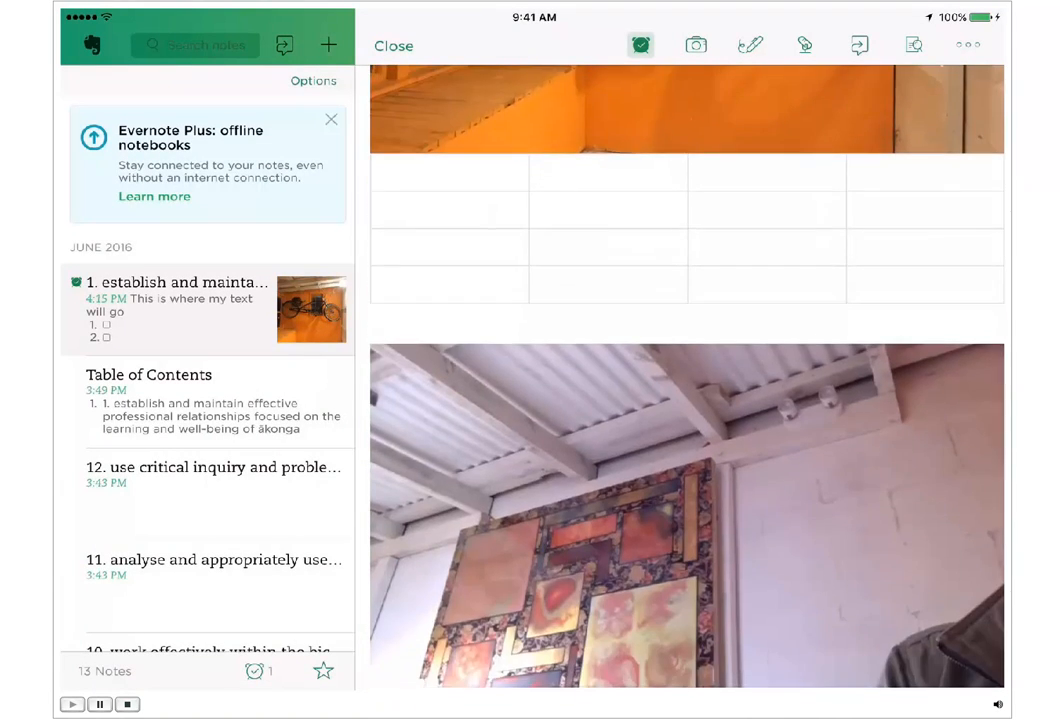
{"action": "scroll", "coordinate": [687, 370], "scroll_direction": "up", "scroll_amount": 18}
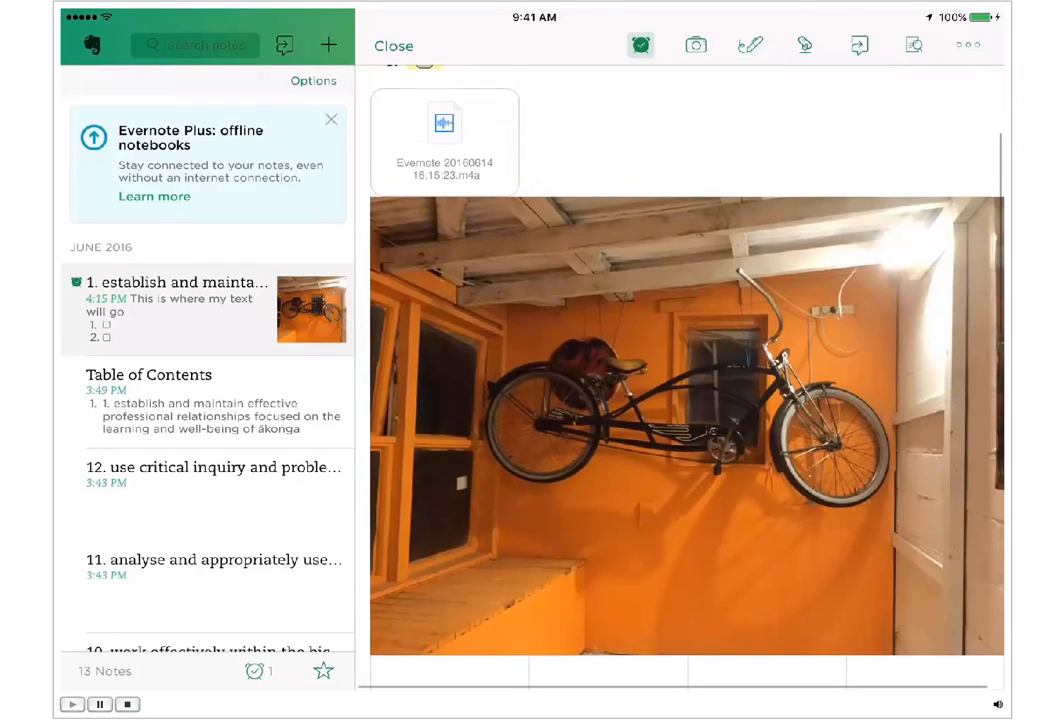
{"action": "left_click", "coordinate": [92, 45]}
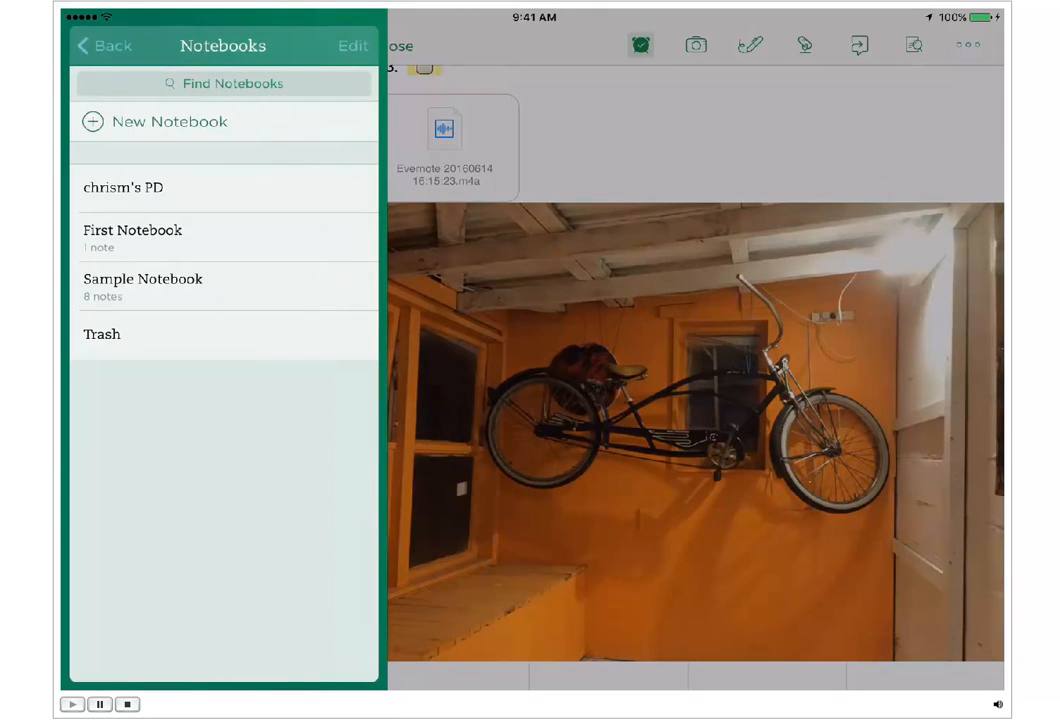
{"action": "left_click", "coordinate": [105, 46]}
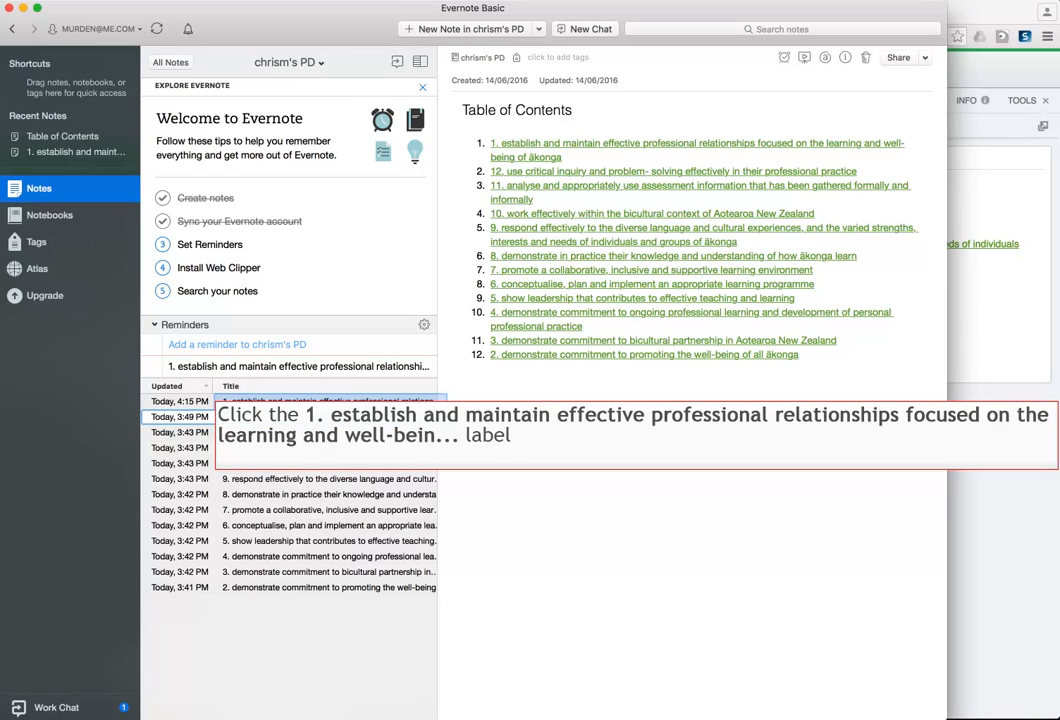
- Switch to Evernote on the desktop, open the criterion 1 note, check its synced content, and play and pause the new audio clip
{"action": "left_click", "coordinate": [269, 401]}
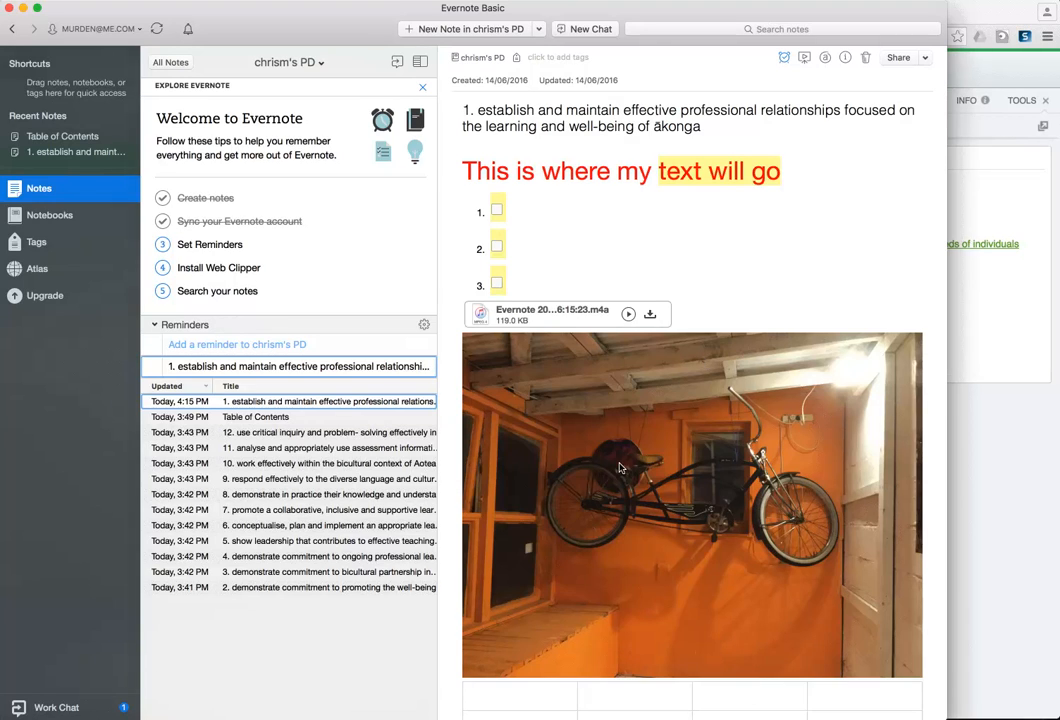
{"action": "scroll", "coordinate": [620, 468], "scroll_direction": "down", "scroll_amount": 2}
{"action": "scroll", "coordinate": [620, 468], "scroll_direction": "up", "scroll_amount": 2}
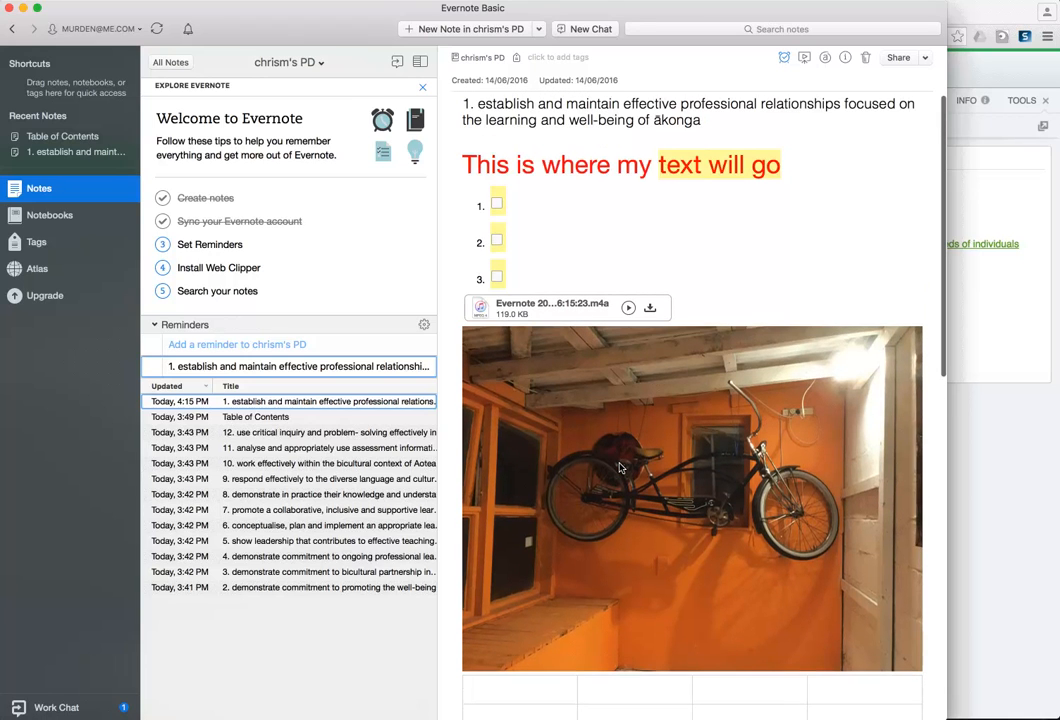
{"action": "left_click", "coordinate": [628, 314]}
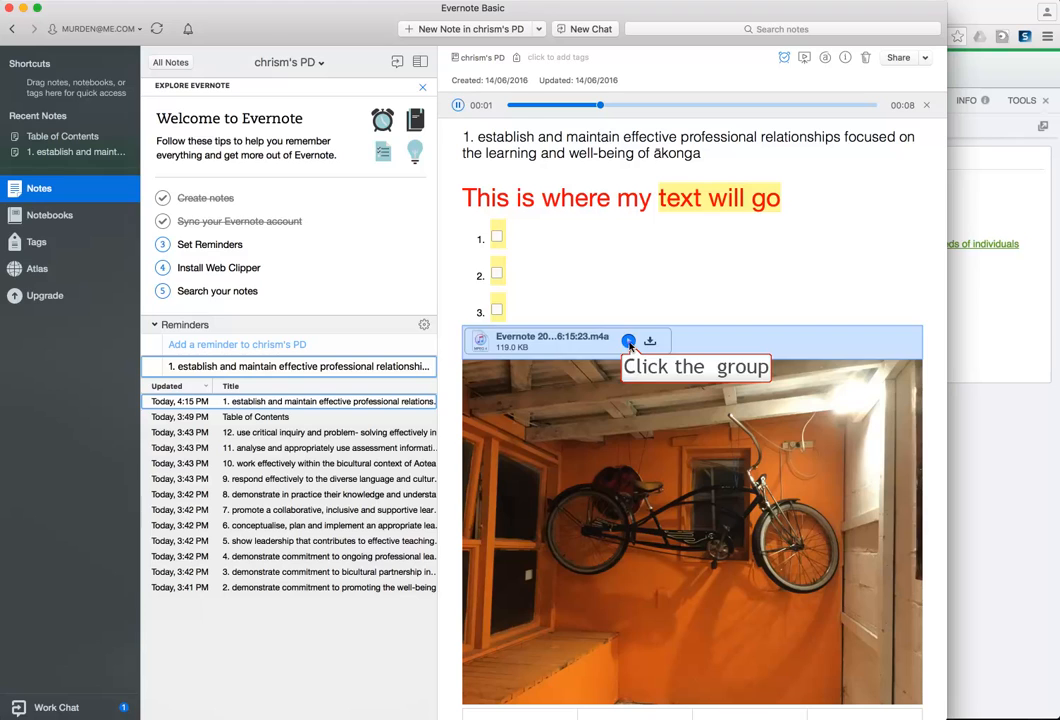
{"action": "left_click", "coordinate": [457, 105]}
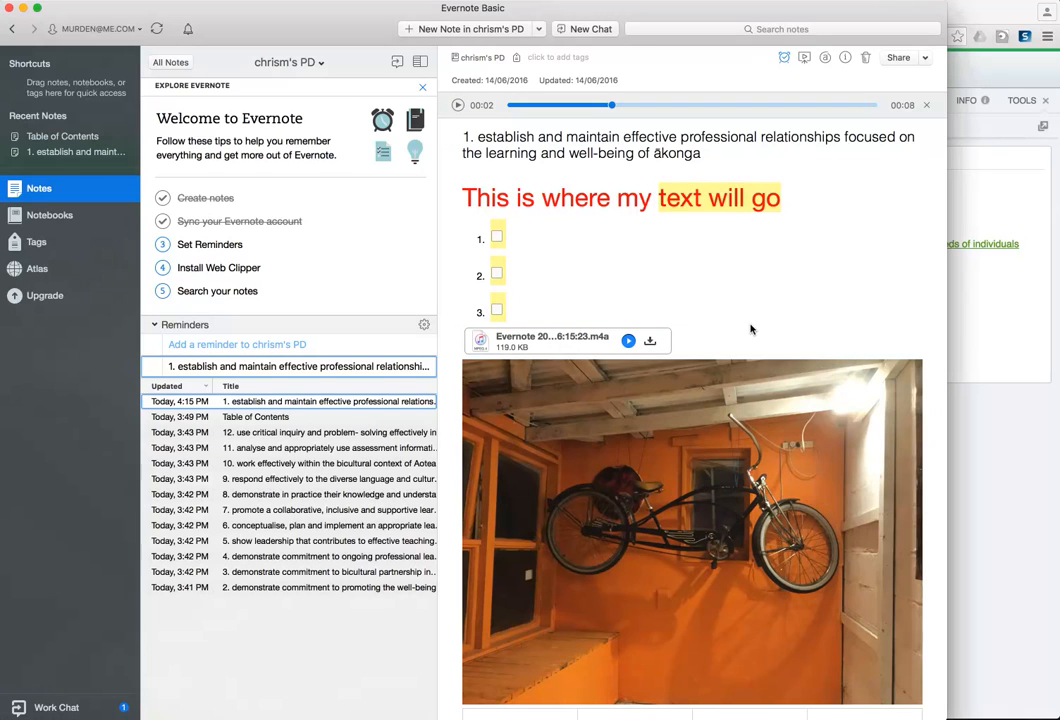
{"action": "scroll", "coordinate": [751, 328], "scroll_direction": "down", "scroll_amount": 1}
{"action": "scroll", "coordinate": [751, 328], "scroll_direction": "up", "scroll_amount": 2}
{"action": "scroll", "coordinate": [751, 328], "scroll_direction": "down", "scroll_amount": 1}
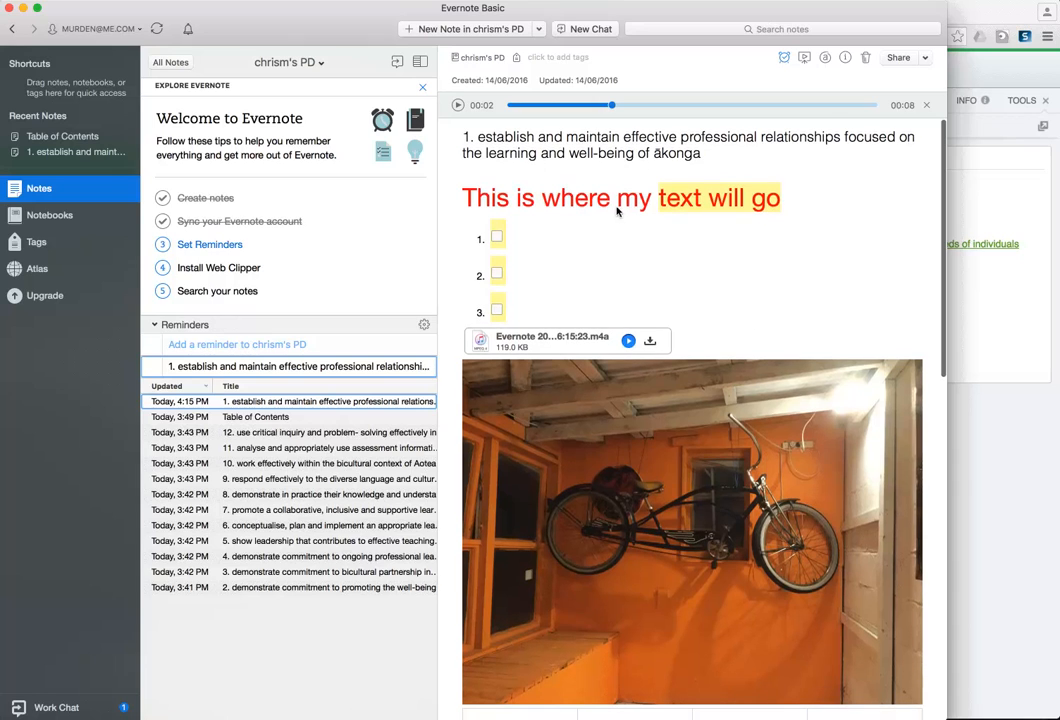